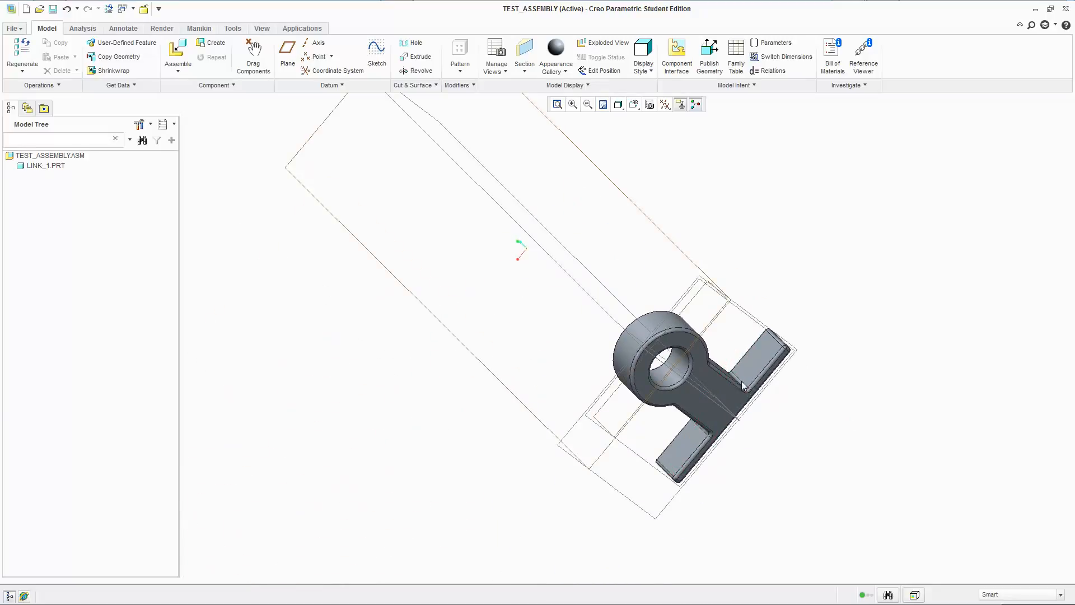
shift+middle_drag(682, 355, 714, 387)
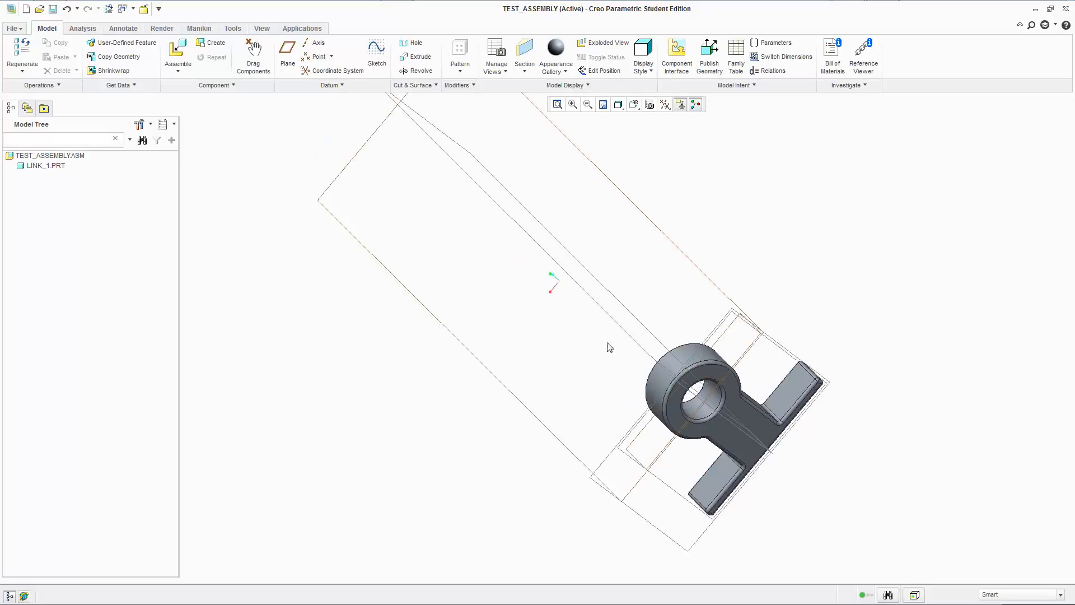
middle_drag(615, 314, 482, 275)
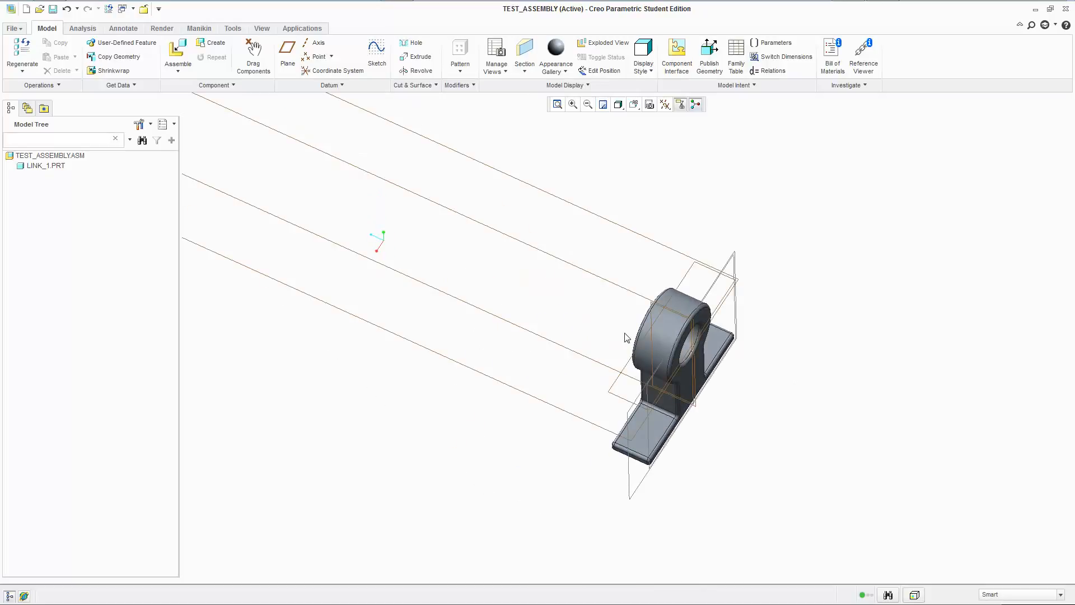
mouse_move(626, 337)
middle_down()
mouse_move(644, 336)
mouse_move(648, 319)
mouse_move(567, 305)
mouse_move(547, 317)
middle_up()
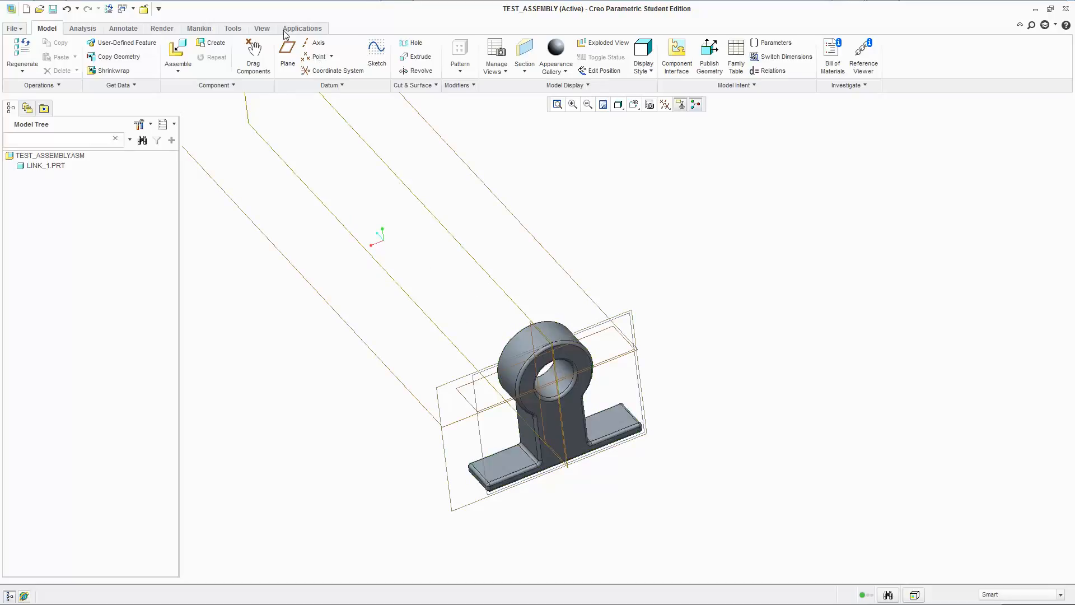
click(302, 28)
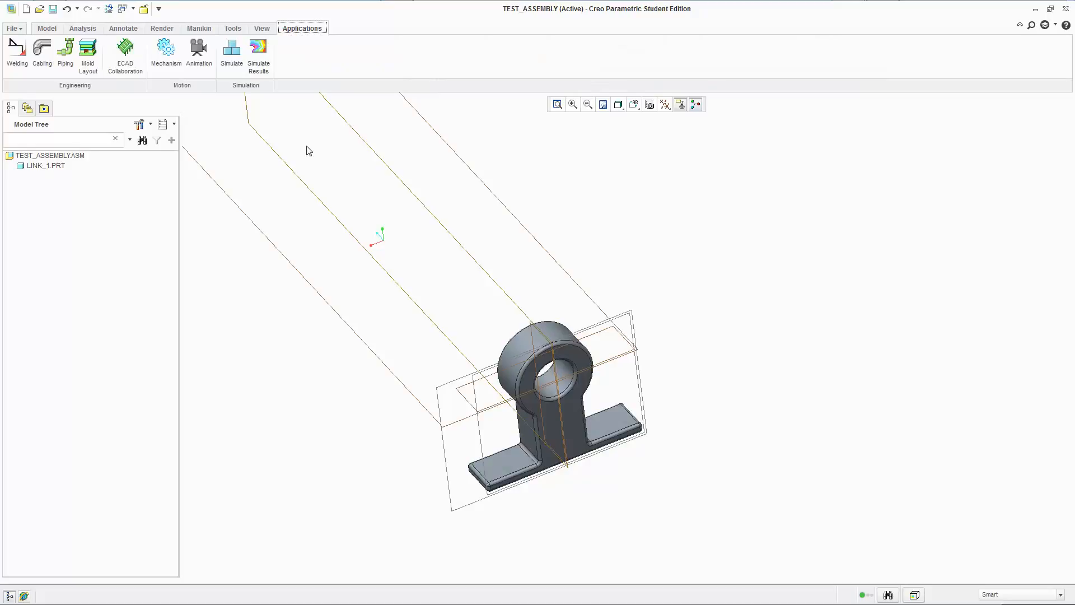
click(45, 28)
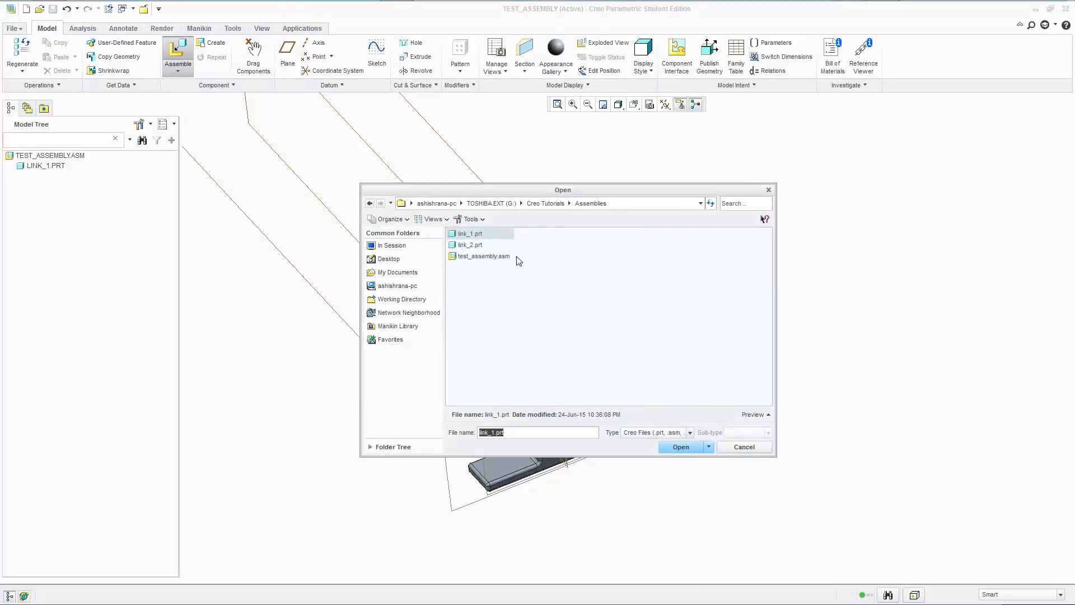
Try to insert link_2.prt into the assembly with a Slider connection and open its placement definition.
click(466, 244)
click(688, 446)
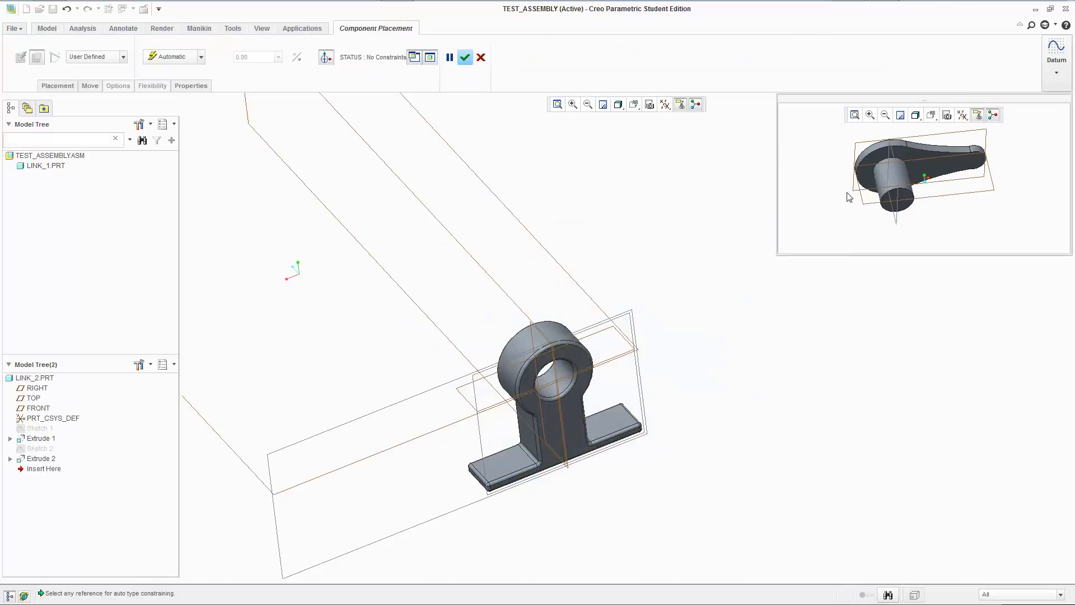
scroll(906, 193, down, 2)
scroll(871, 184, up, 2)
shift+middle_drag(864, 196, 878, 222)
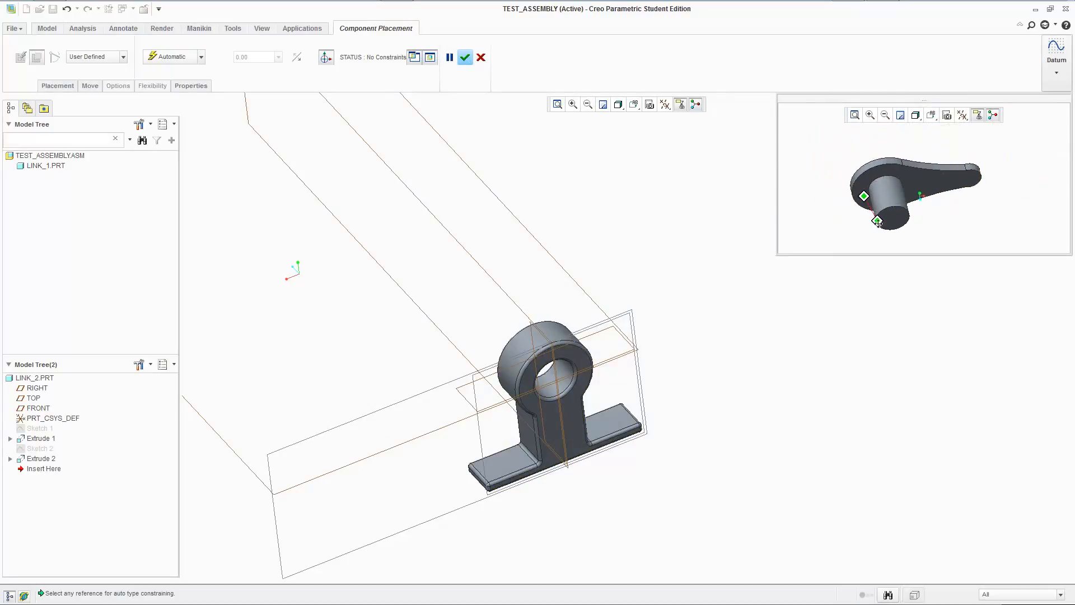
click(119, 56)
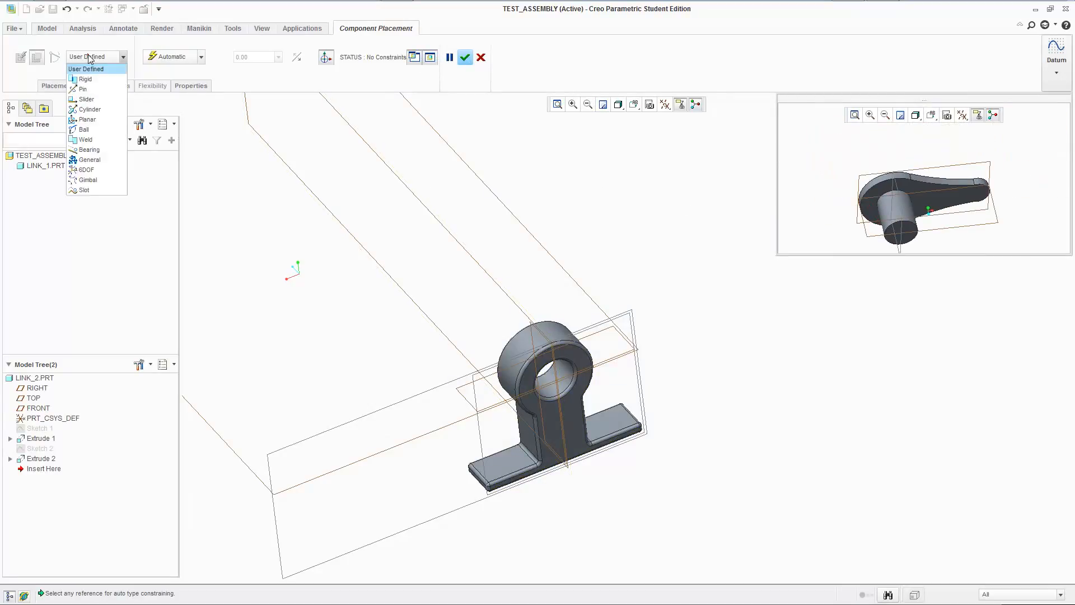
click(86, 99)
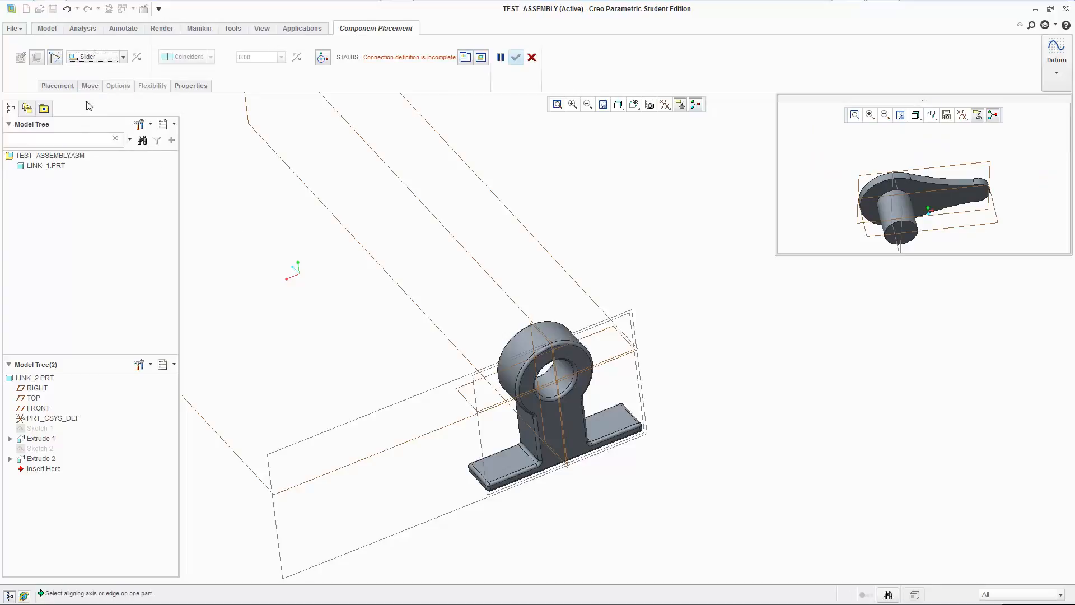
click(58, 86)
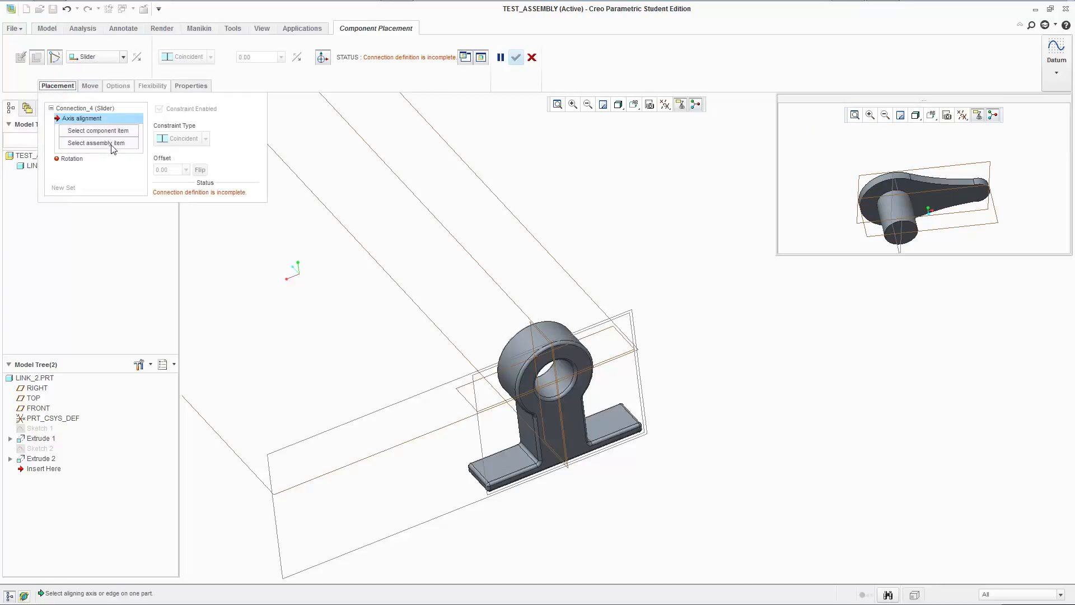
Show the datum axes and hide the datum planes in the assembly view.
click(664, 104)
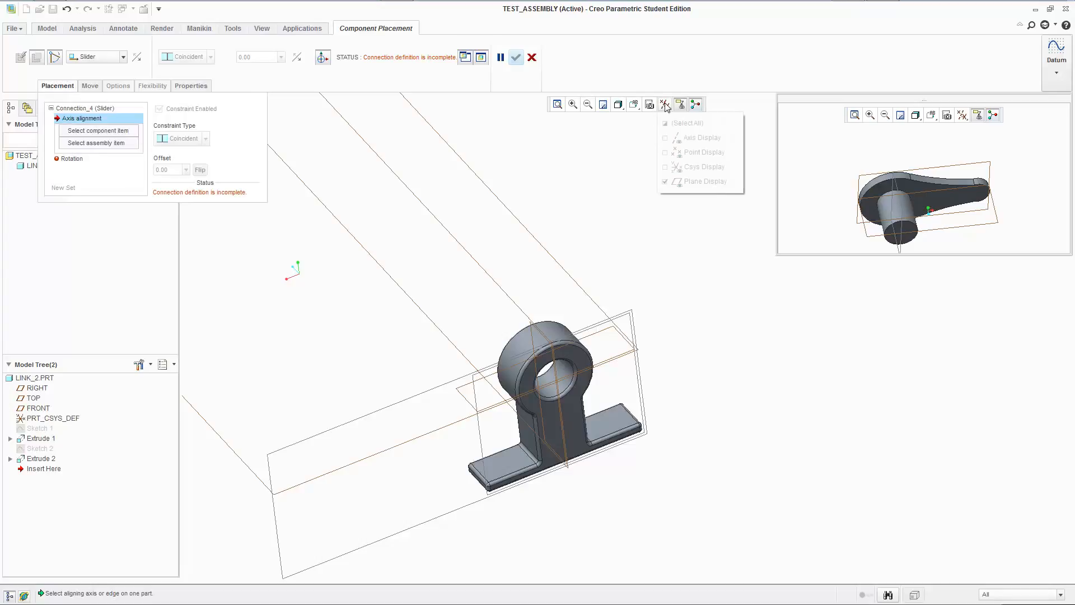
click(680, 138)
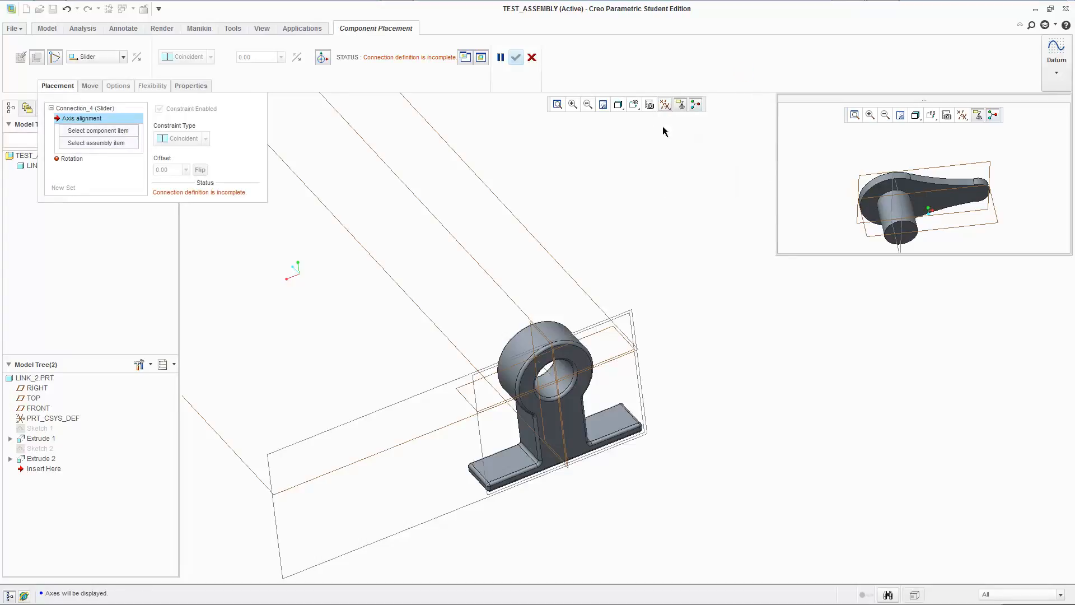
click(665, 105)
click(683, 181)
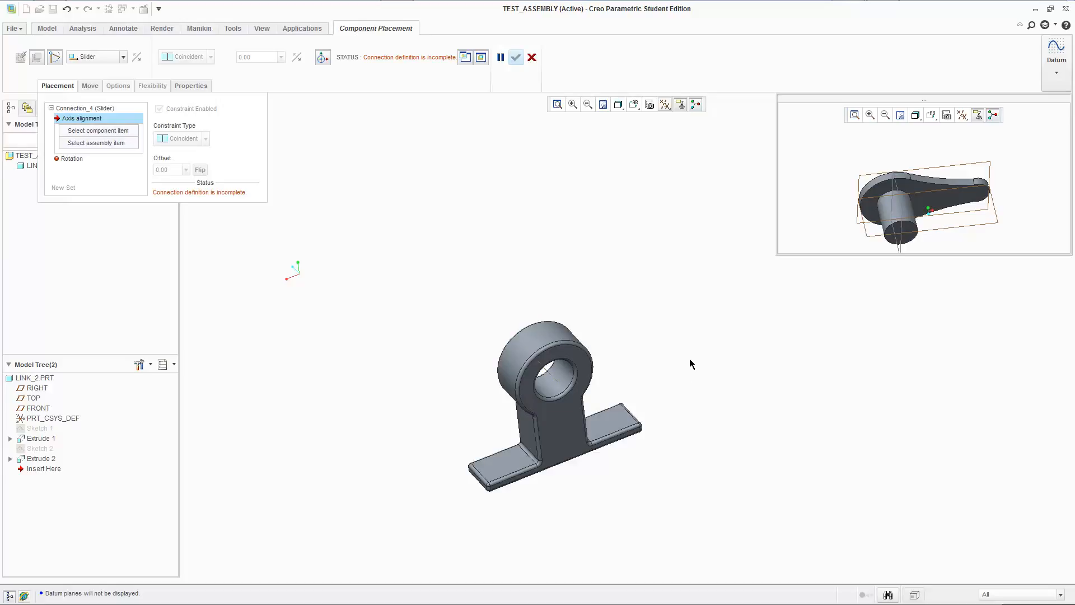
Try to align link_2's pin axis with the rounded edge where link_1's upright meets its base.
middle_drag(727, 421, 690, 393)
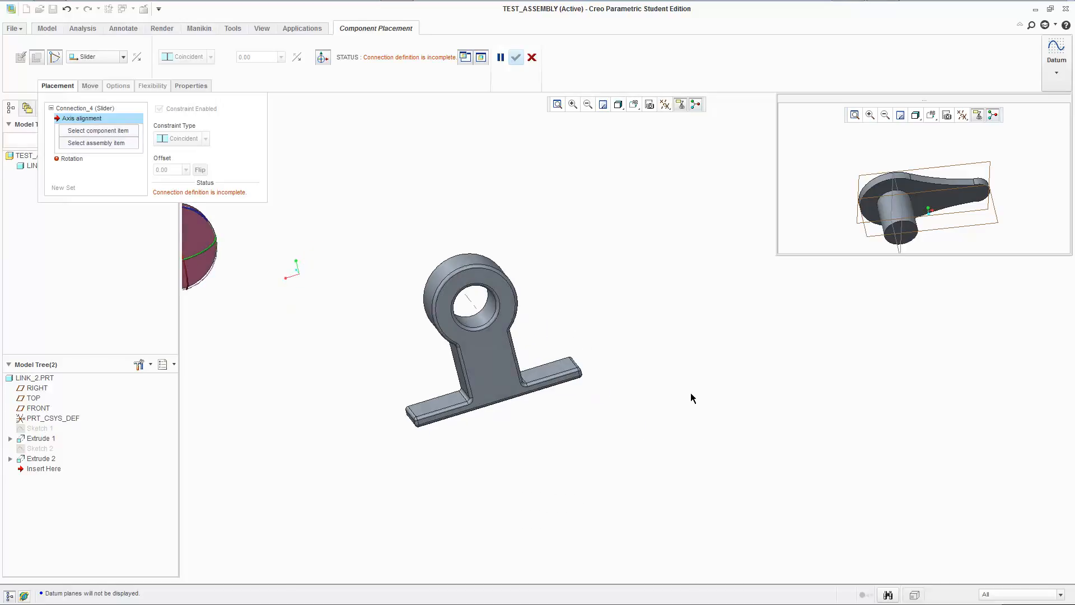
middle_drag(647, 365, 657, 371)
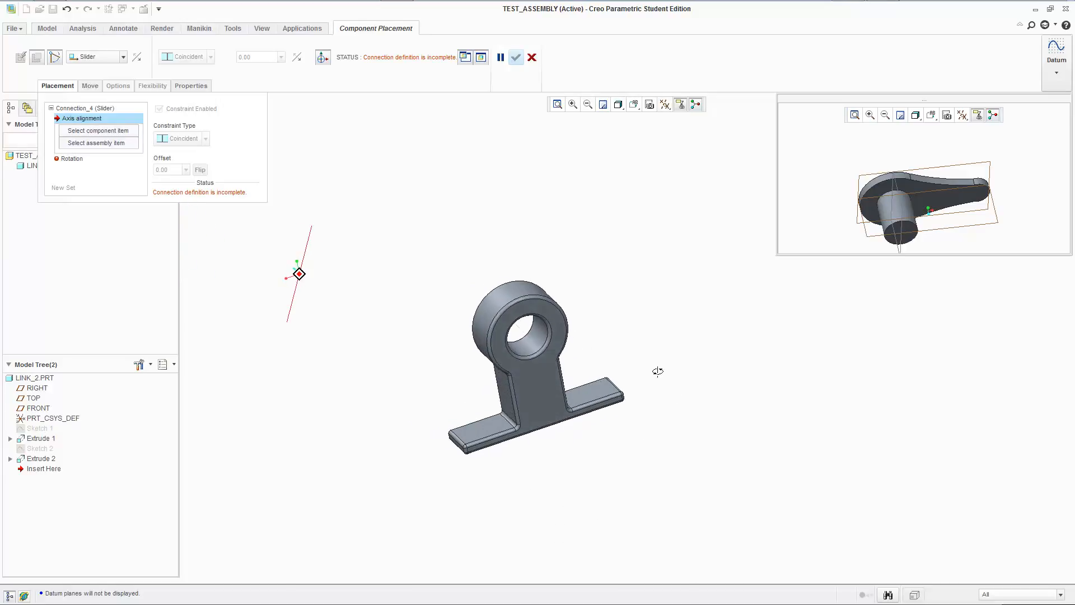
click(507, 423)
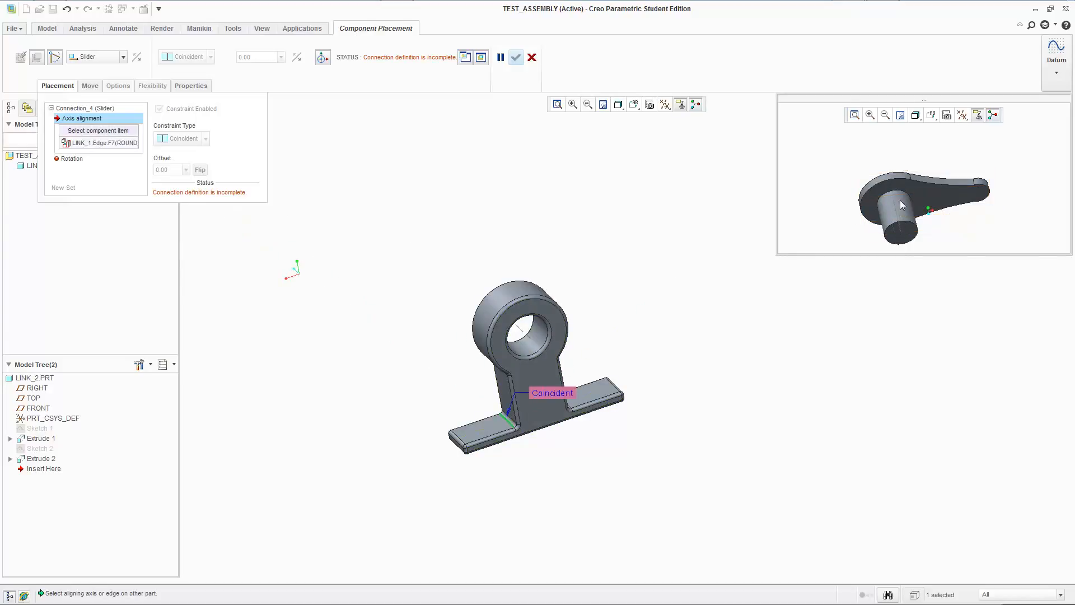
click(896, 214)
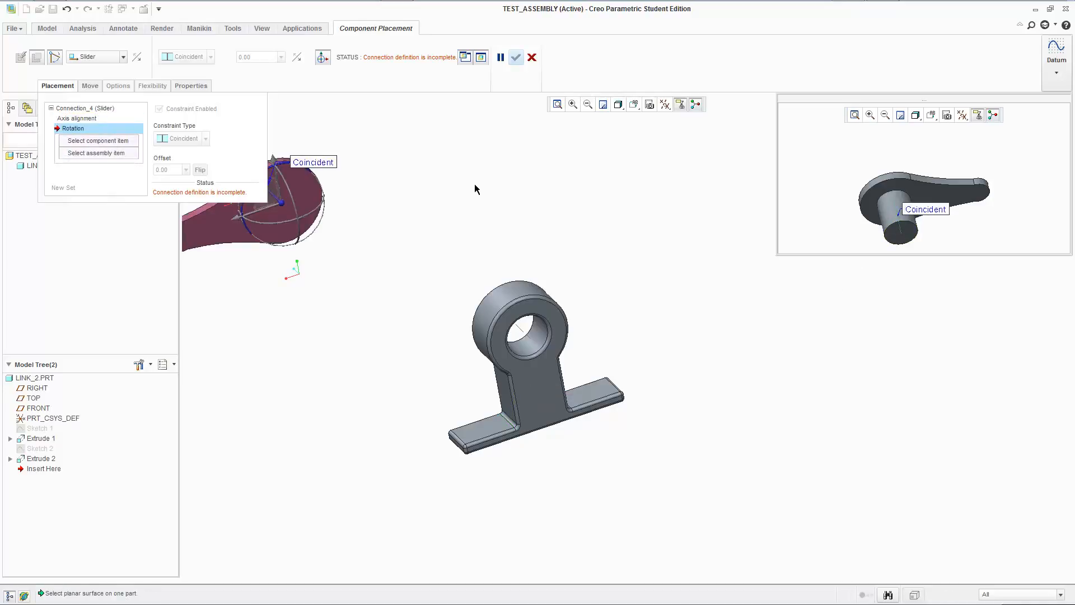
click(81, 119)
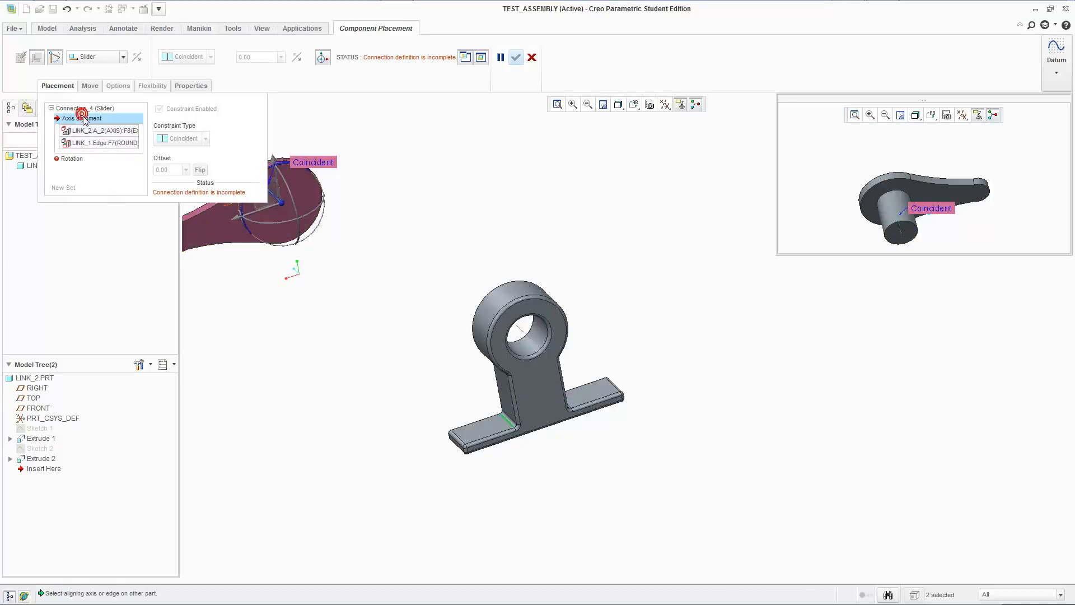
Activate the slider's Rotation constraint and show the datum planes again for picking references.
click(90, 158)
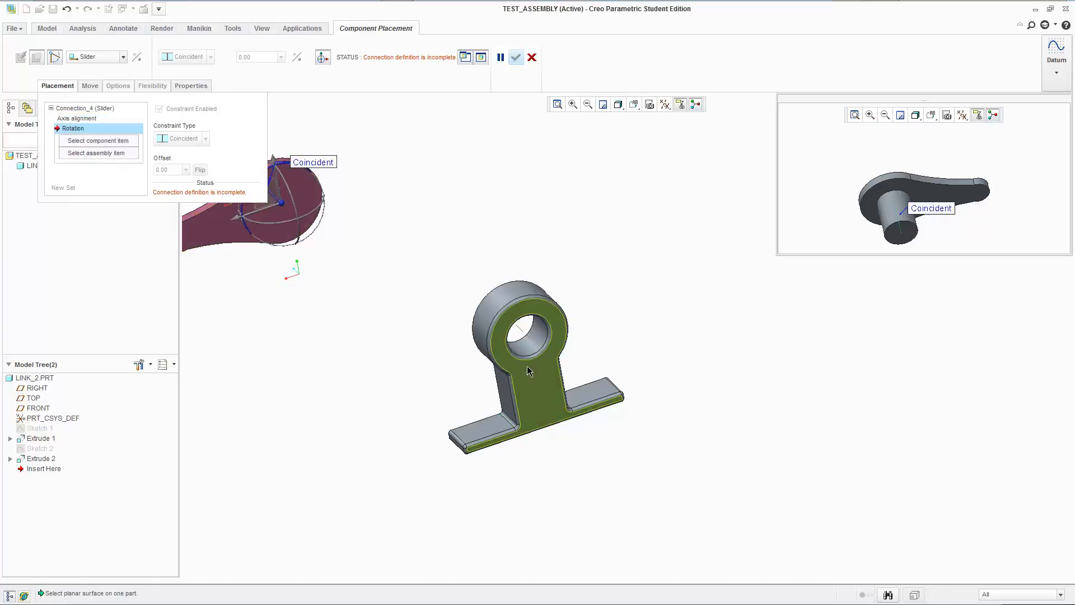
click(665, 104)
click(694, 181)
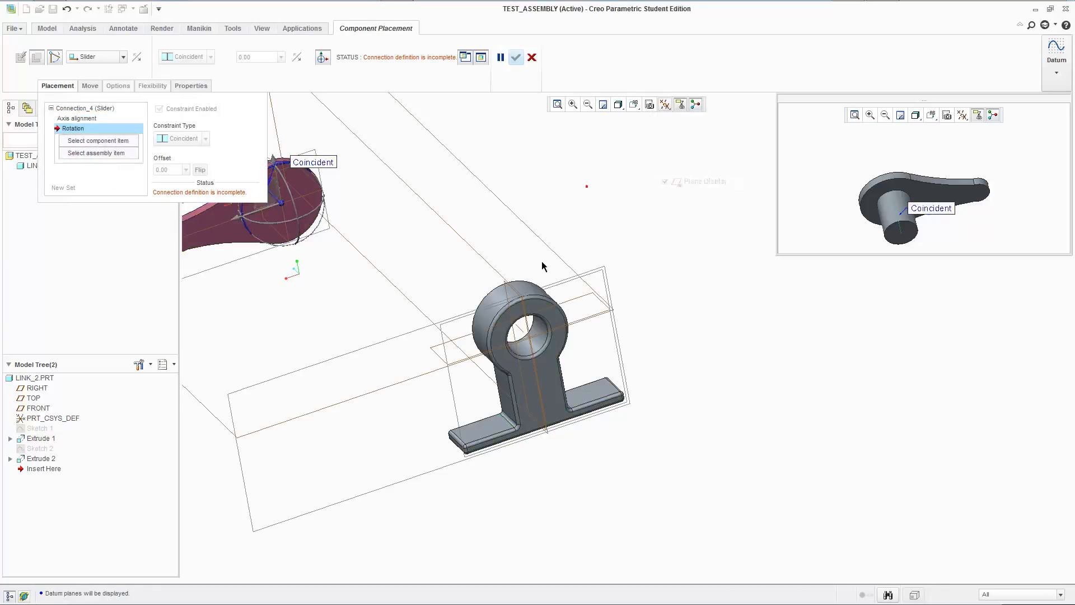
Try ASM_RIGHT and link_2's RIGHT plane as rotation references, and activate the translation axis's component zero reference.
click(497, 276)
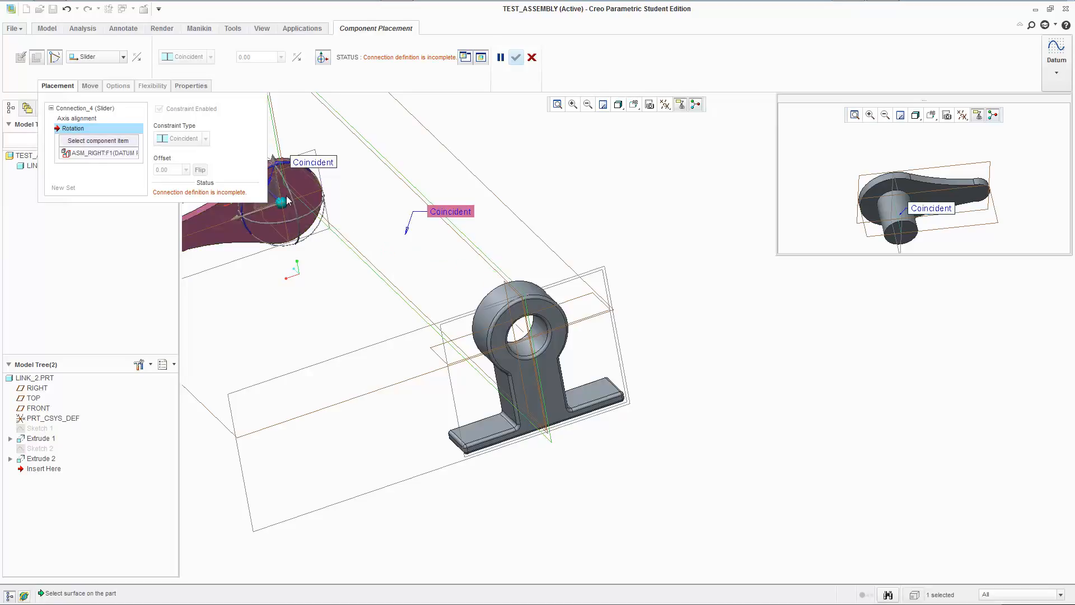
click(276, 167)
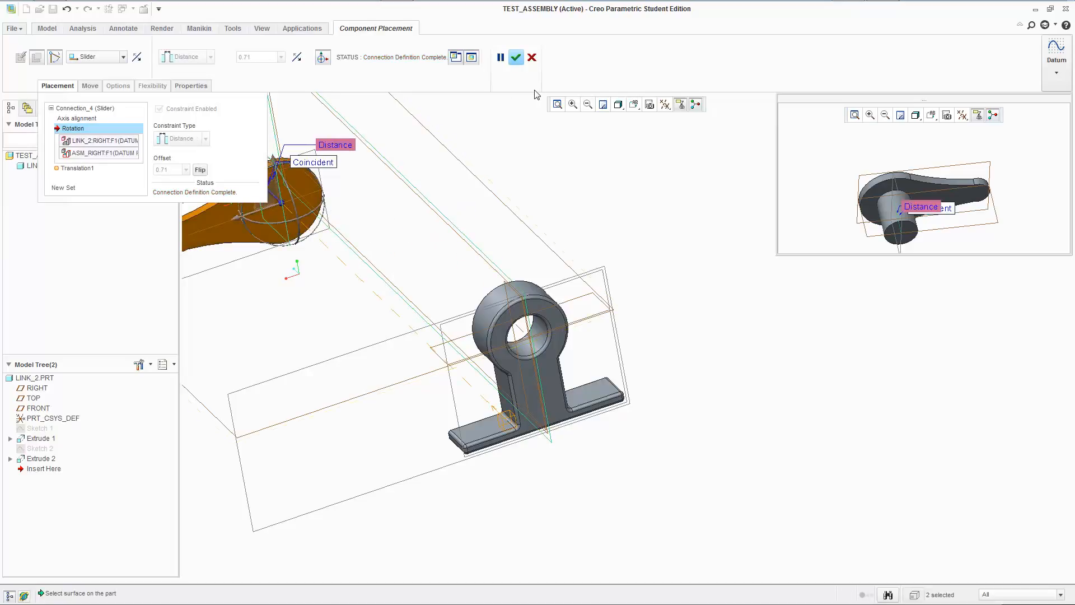
click(79, 169)
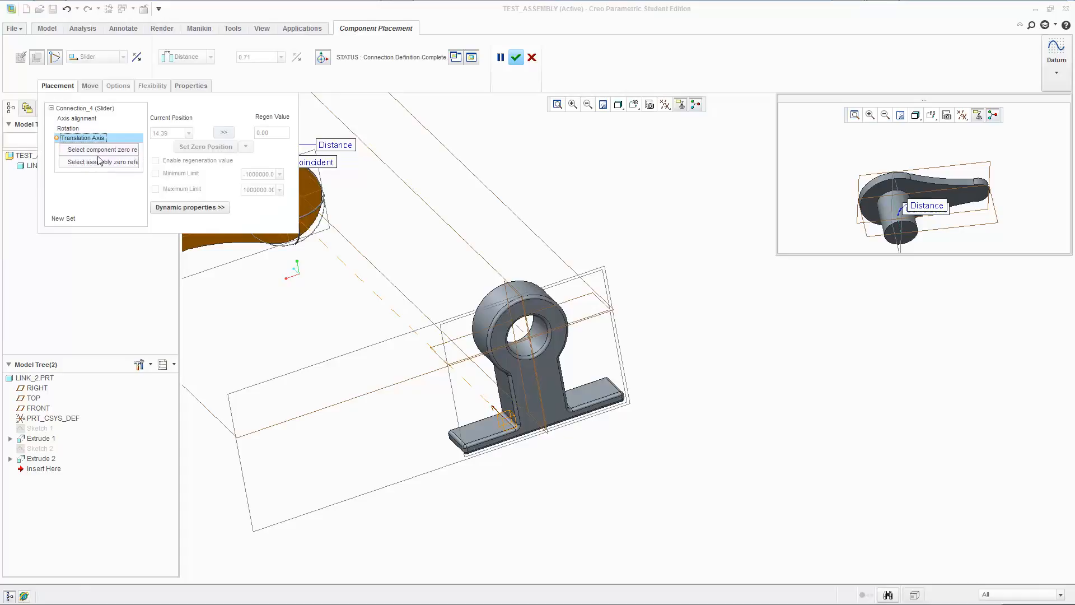
click(97, 149)
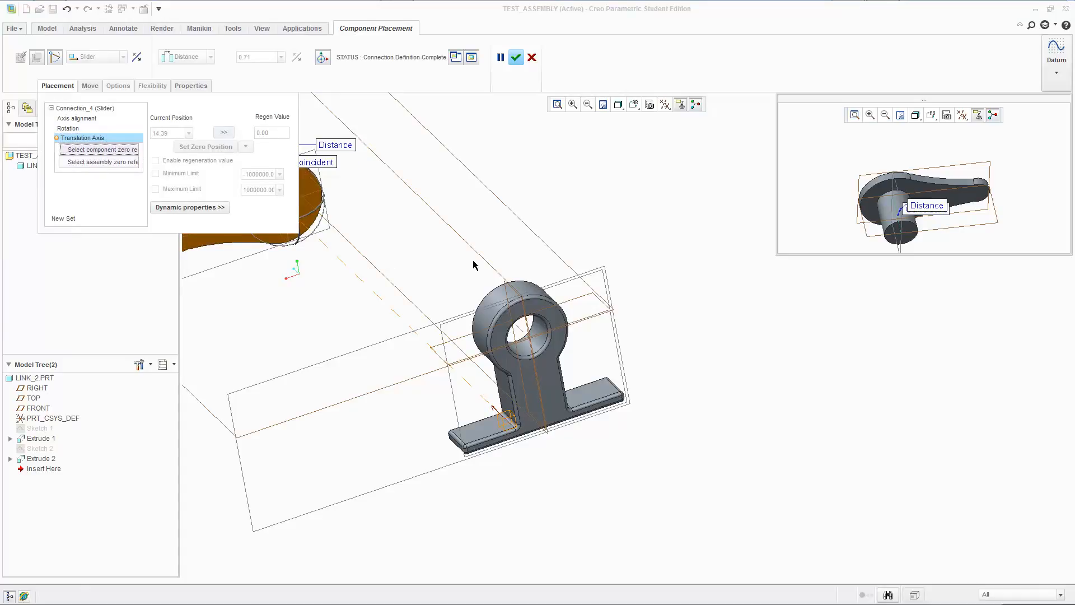
shift+middle_drag(473, 265, 643, 350)
scroll(600, 476, down, 6)
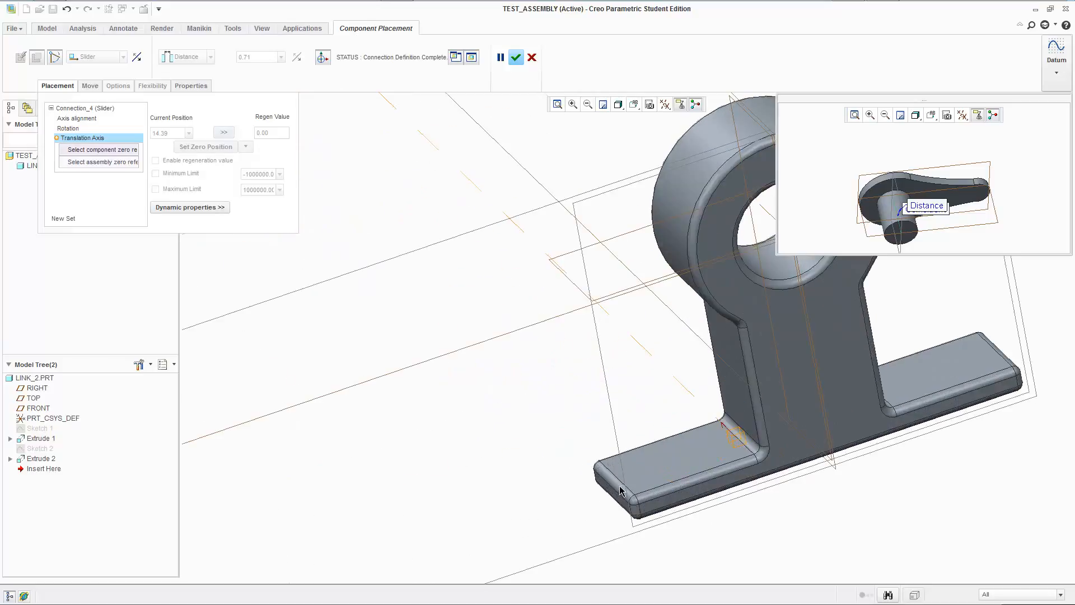
scroll(627, 465, up, 2)
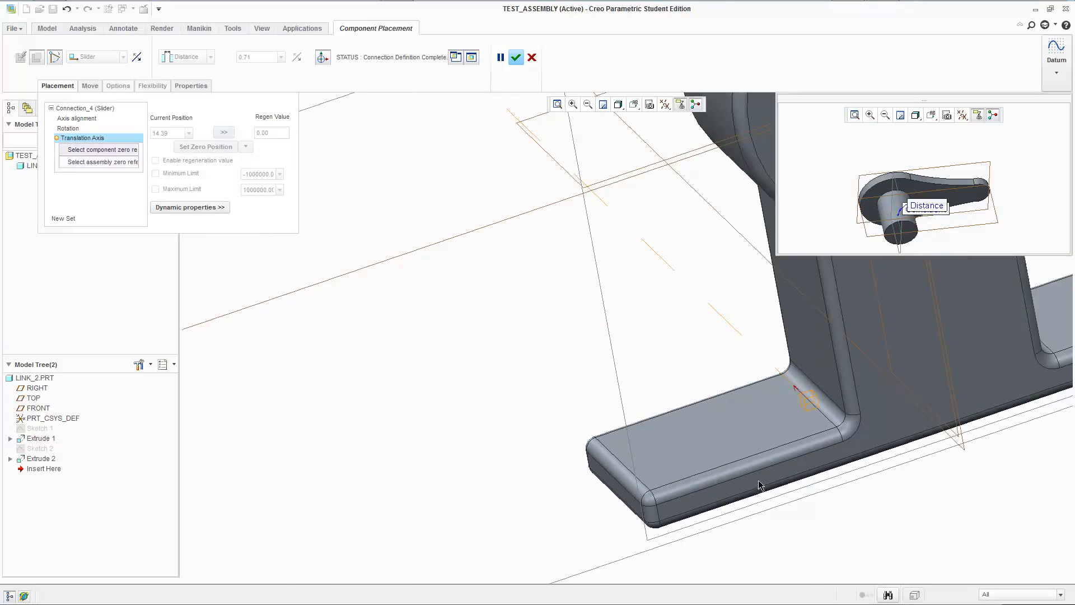
scroll(700, 427, up, 3)
shift+middle_drag(666, 241, 624, 294)
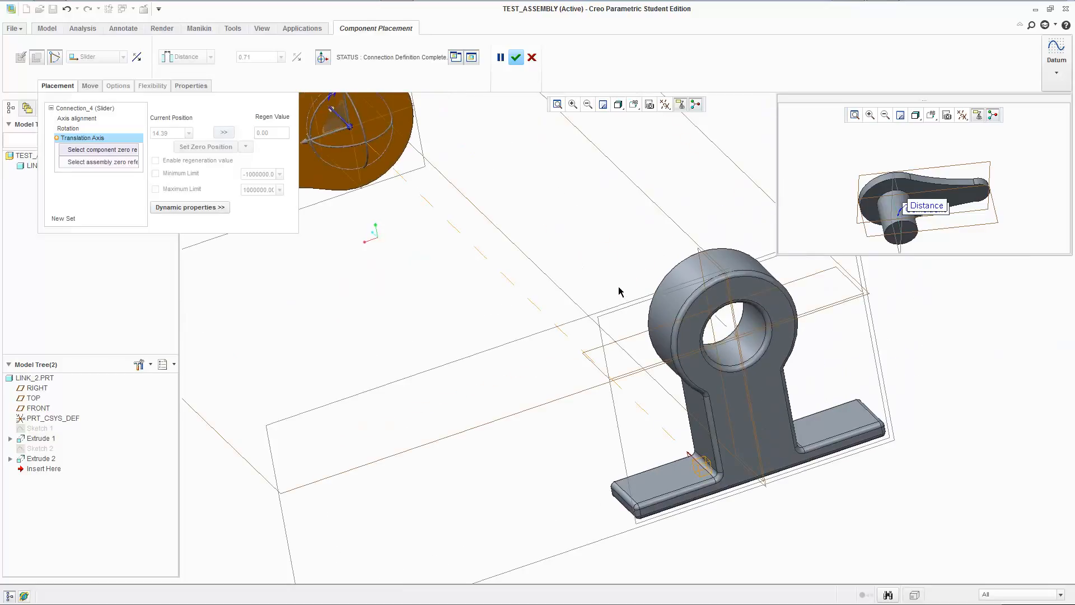
Remove link_2's axis reference from the slider's axis alignment and cancel the component placement.
click(84, 118)
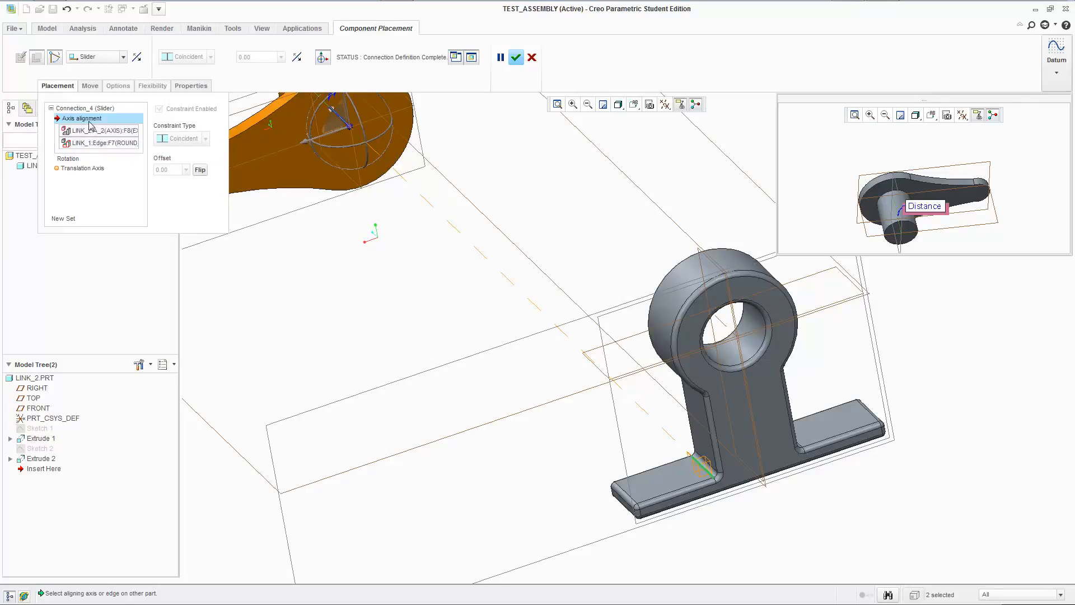
scroll(440, 201, down, 3)
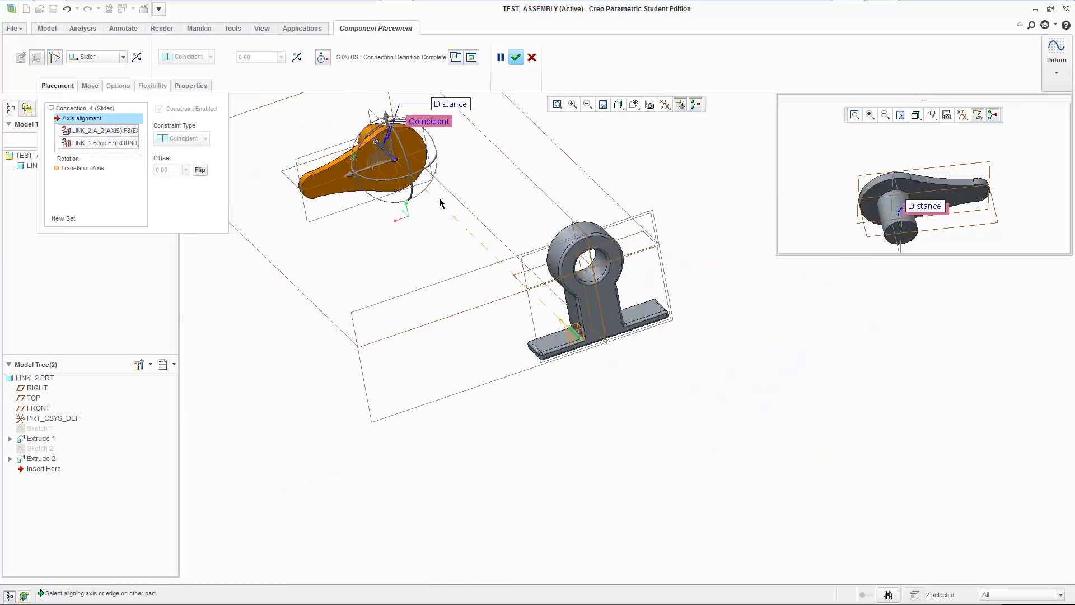
scroll(605, 284, up, 1)
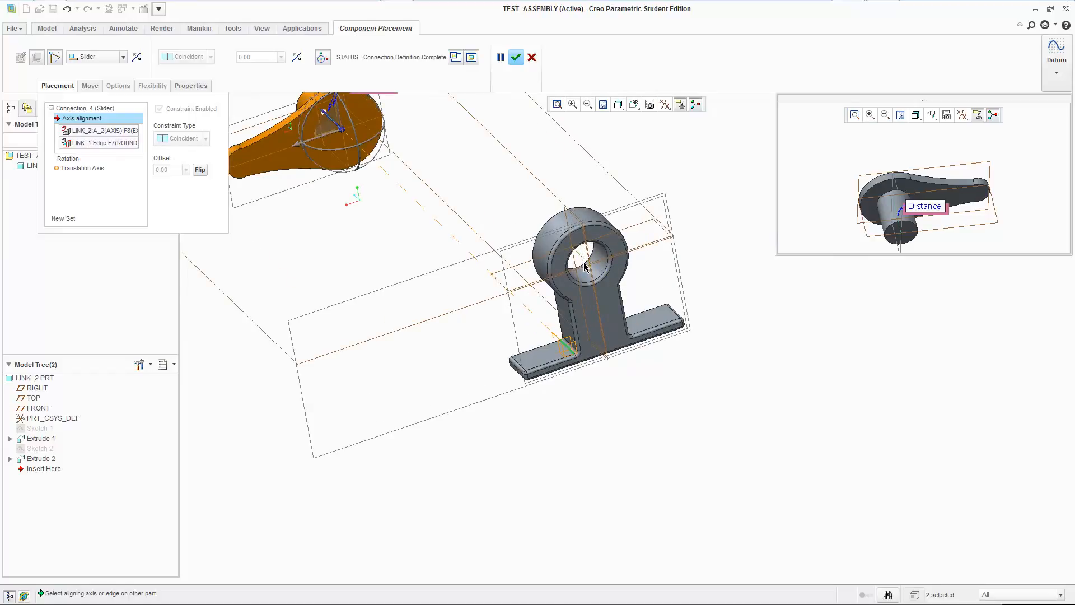
right_click(98, 130)
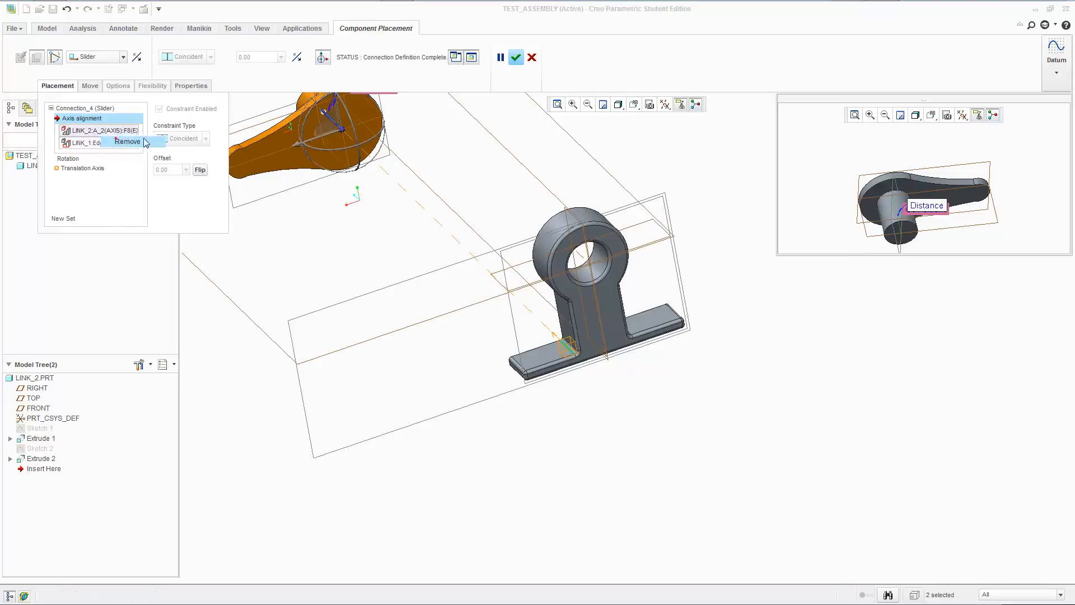
click(148, 139)
click(531, 57)
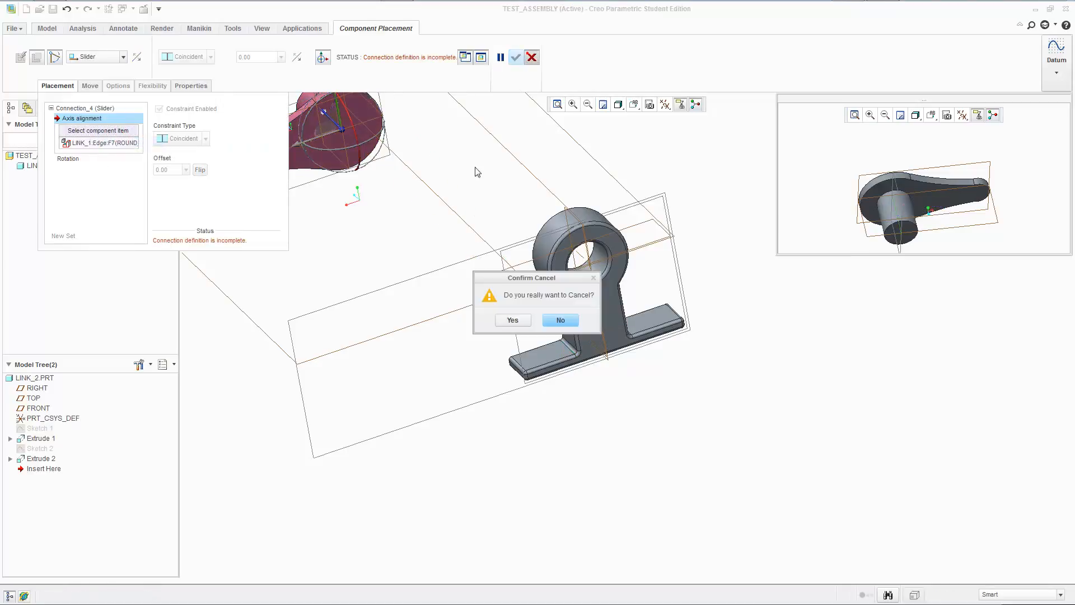
click(519, 320)
Insert link_2.prt into the assembly again and set its connection type to Slider.
click(177, 53)
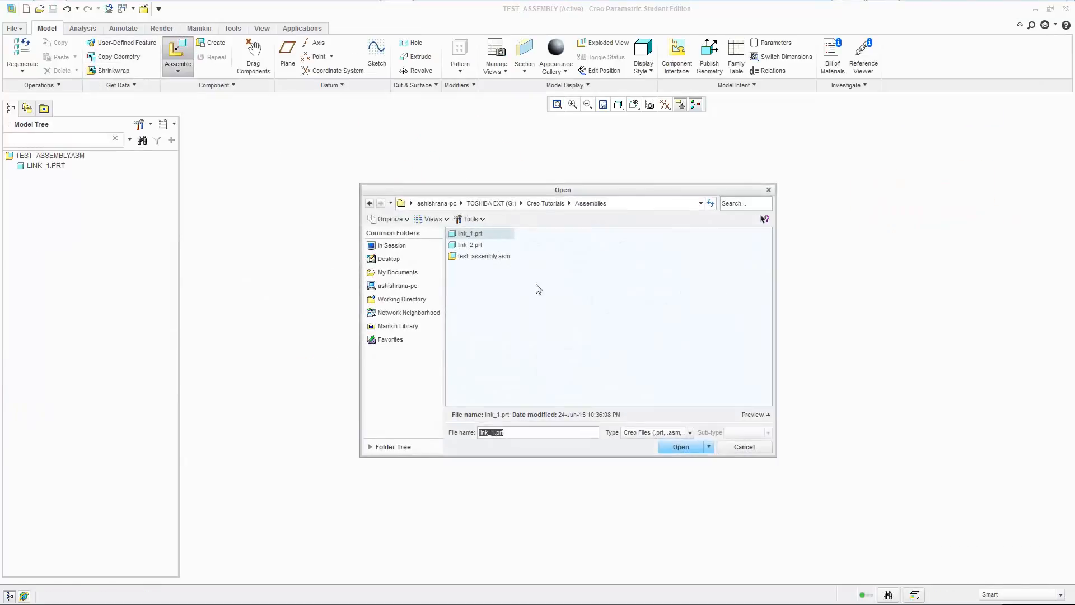
click(473, 246)
click(682, 448)
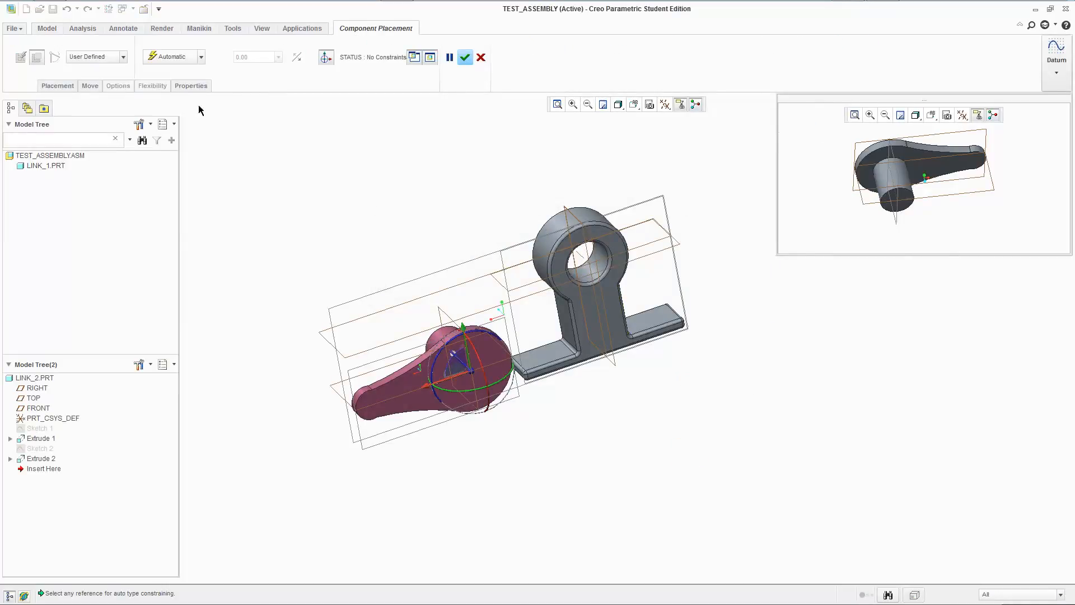
click(91, 56)
click(87, 99)
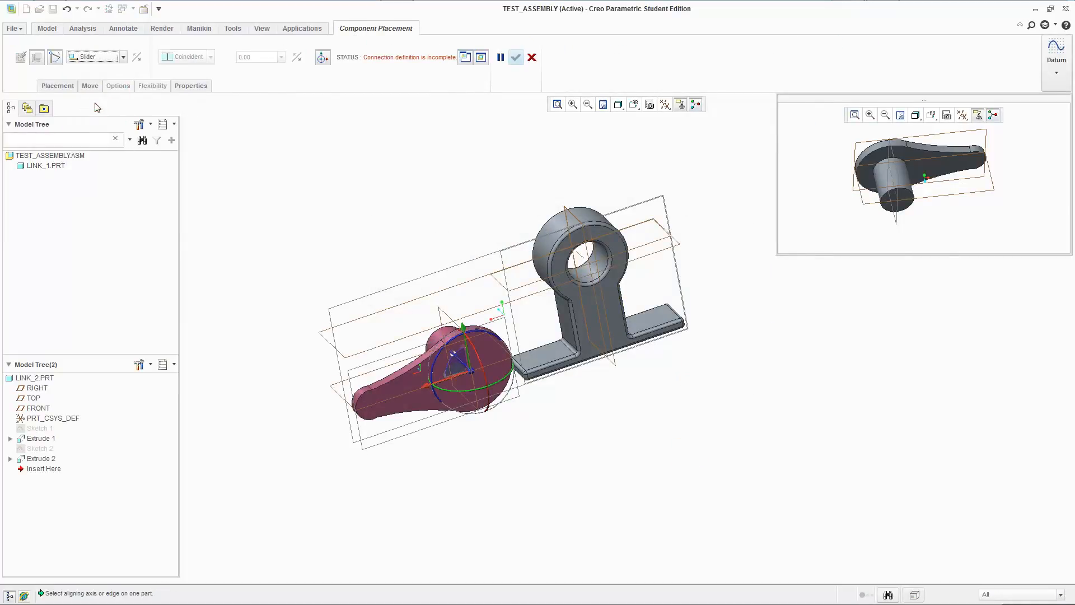
Align link_2's pin axis with link_1's hole axis as the slider's axis alignment references.
middle_drag(398, 212, 497, 218)
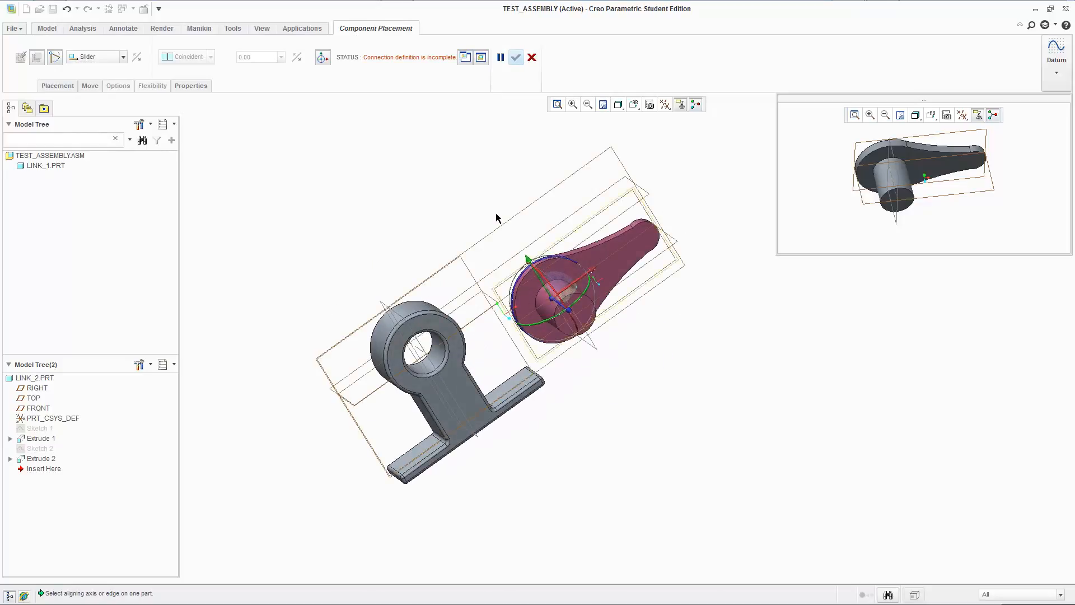
click(58, 85)
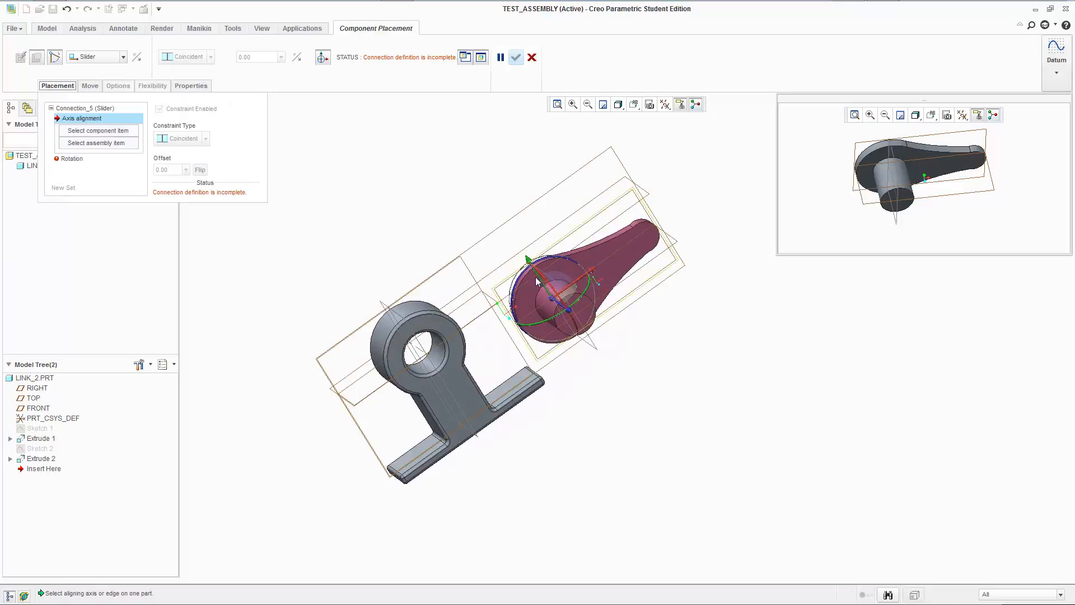
click(894, 180)
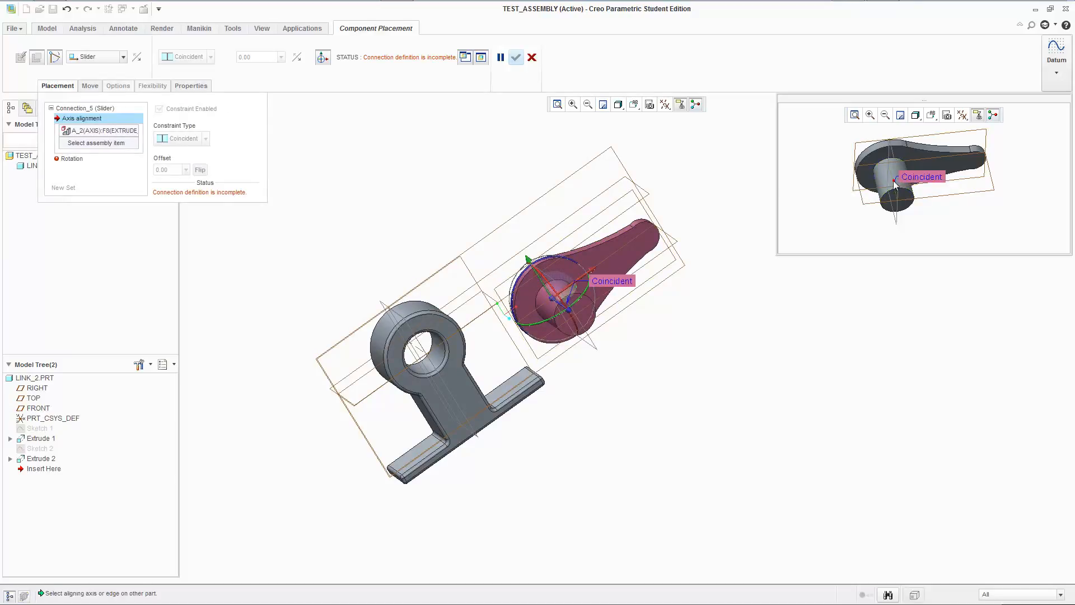
click(419, 354)
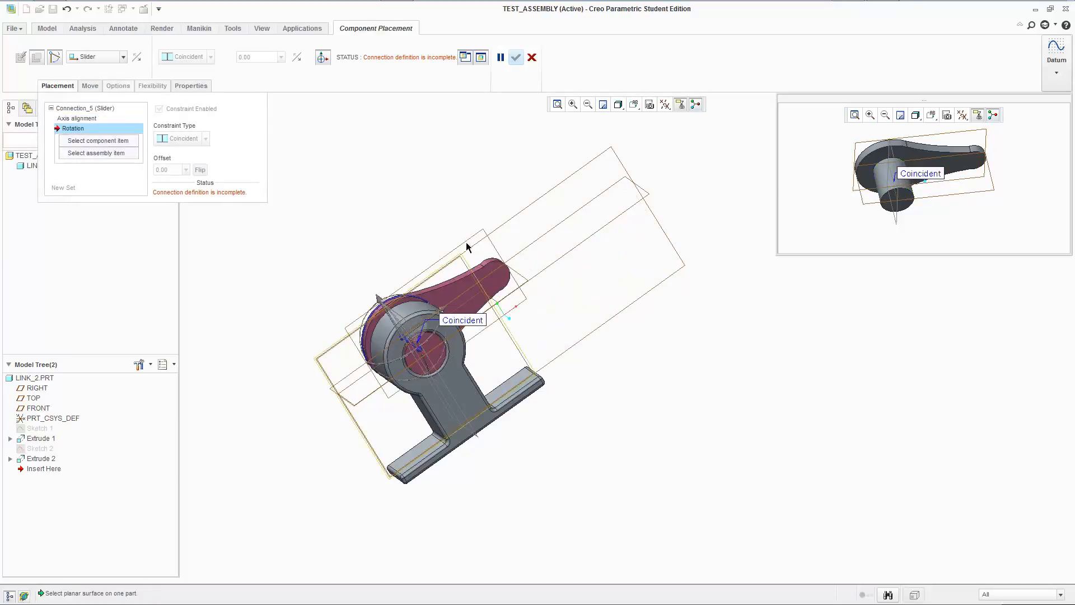
Move link_2 about the aligned axis to check its remaining freedom of motion relative to link_1.
middle_drag(420, 353, 532, 206)
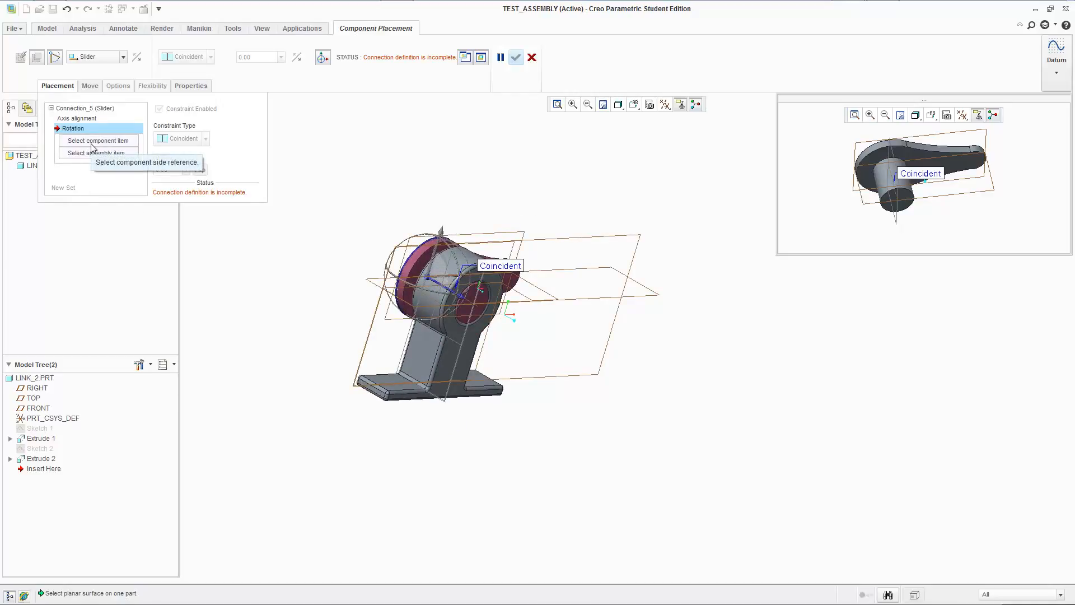
middle_drag(588, 219, 532, 268)
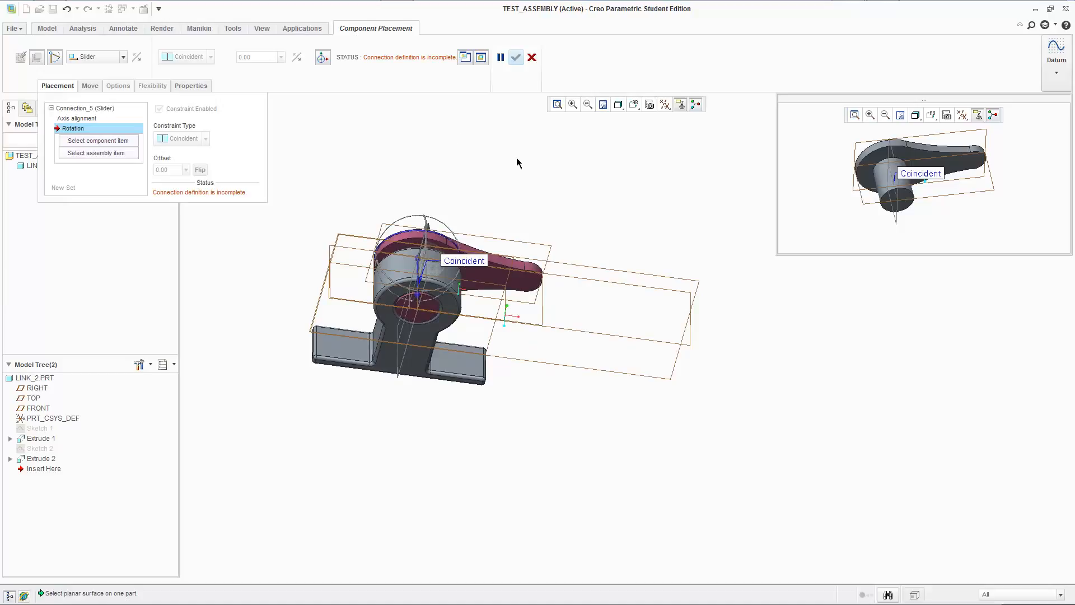
scroll(419, 274, up, 2)
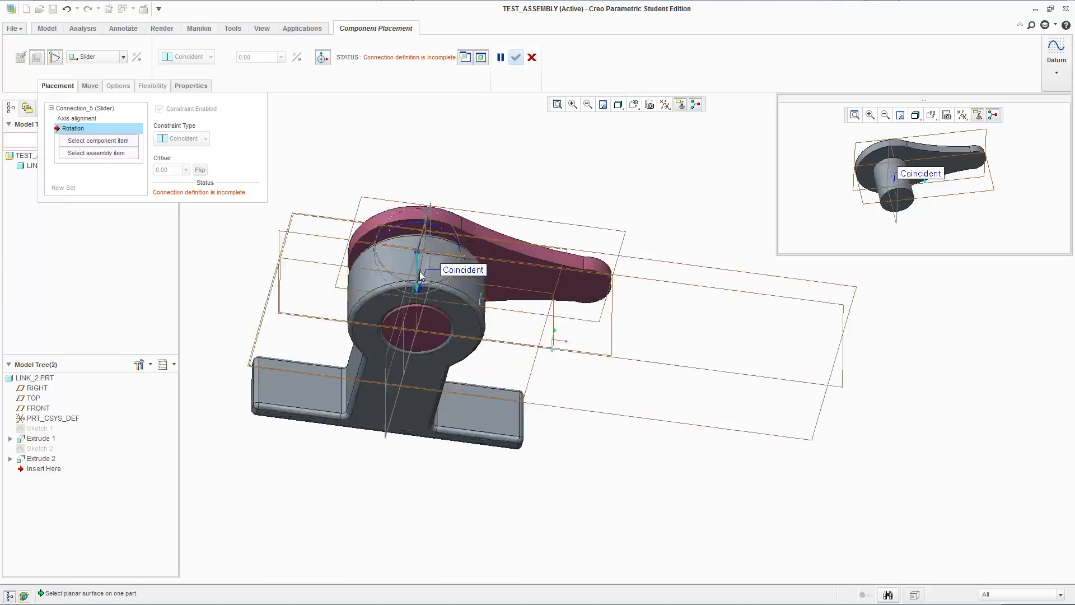
scroll(421, 274, up, 2)
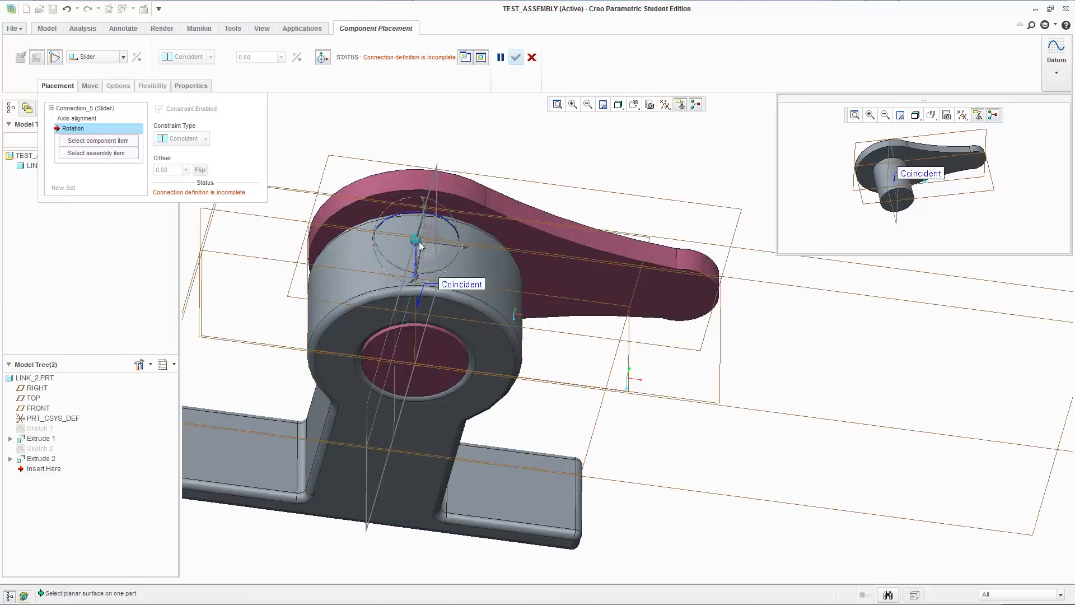
drag(419, 242, 418, 205)
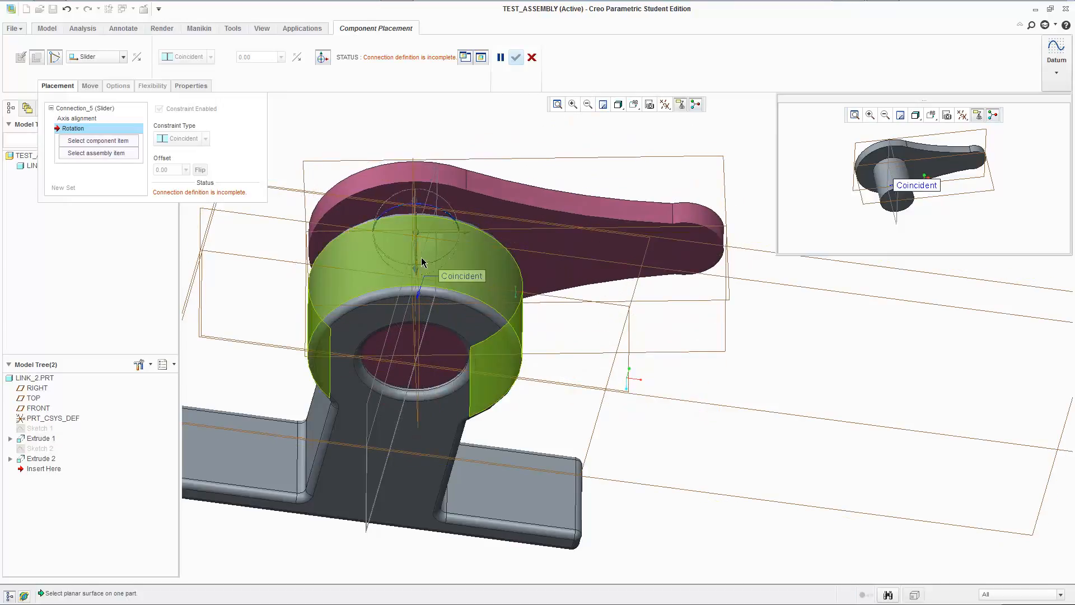
mouse_move(416, 261)
mouse_down()
mouse_move(416, 236)
mouse_move(415, 286)
mouse_move(415, 272)
mouse_up()
Hide the datum display and examine the axis-aligned links from several sides.
click(664, 104)
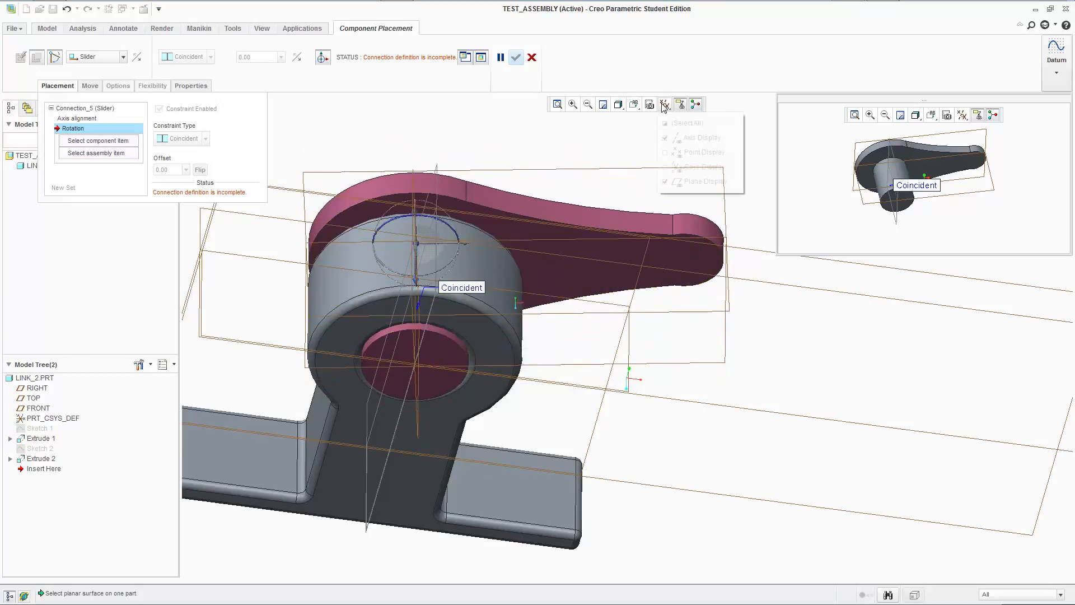
click(700, 181)
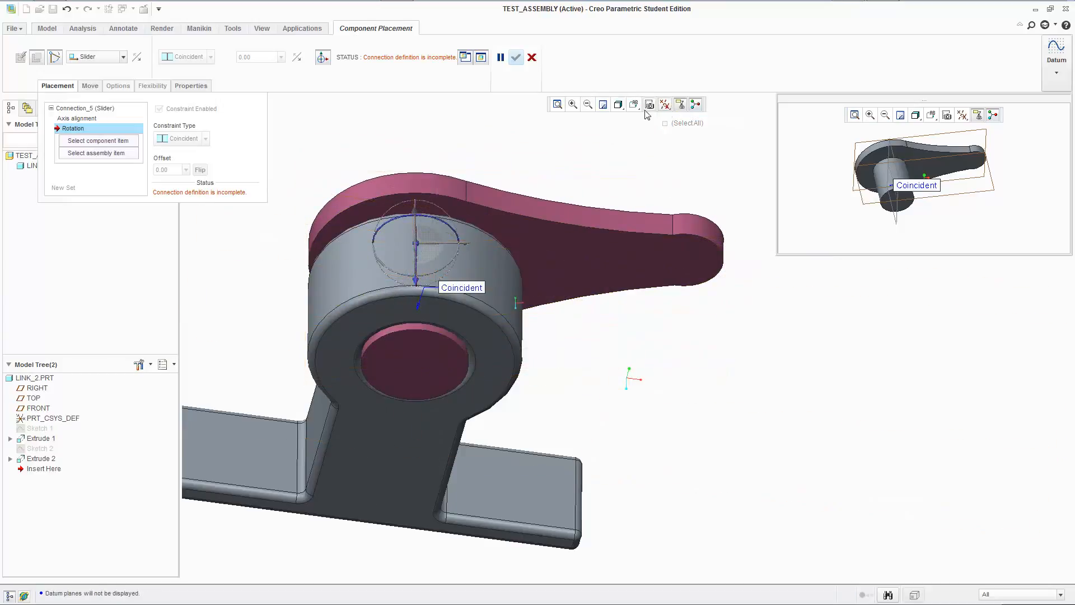
click(618, 107)
click(620, 105)
scroll(488, 224, up, 3)
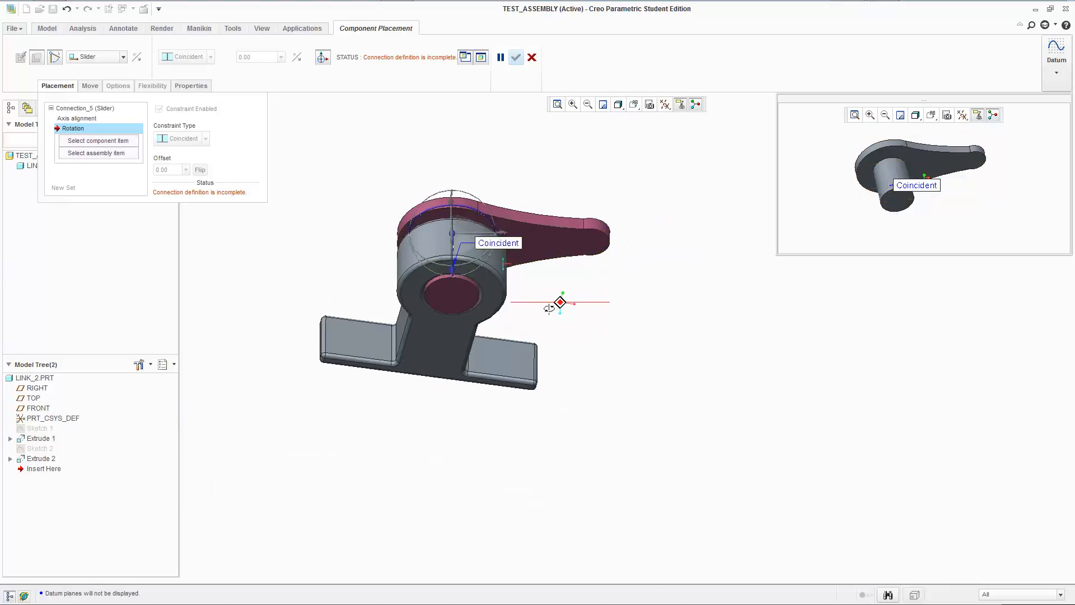
middle_drag(548, 309, 377, 291)
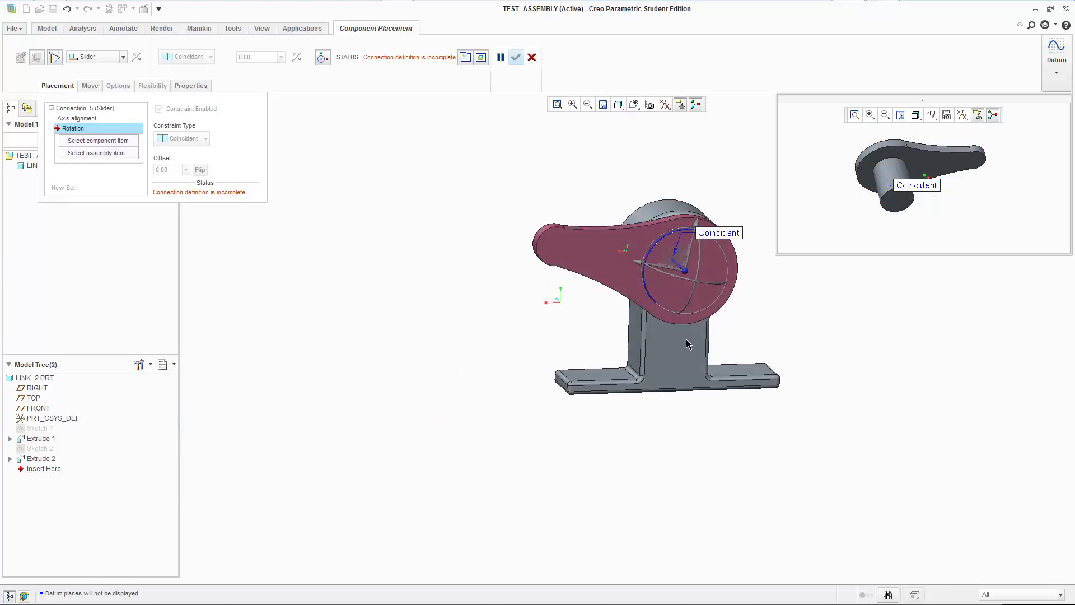
middle_drag(688, 344, 627, 417)
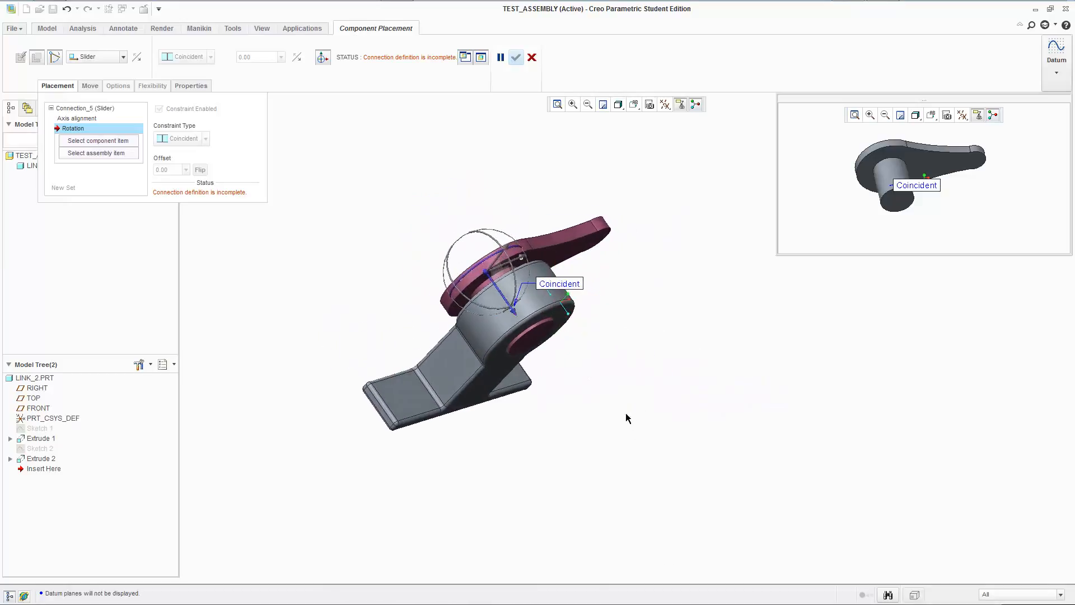
Show the datum planes again, keeping axes, points and coordinate systems hidden.
click(665, 104)
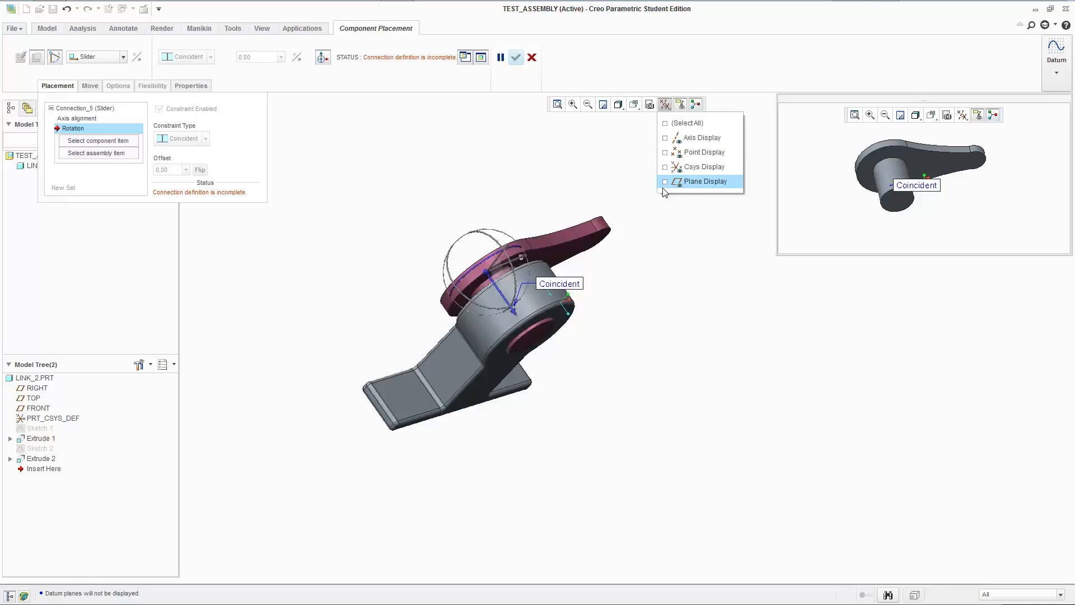
click(665, 105)
click(687, 182)
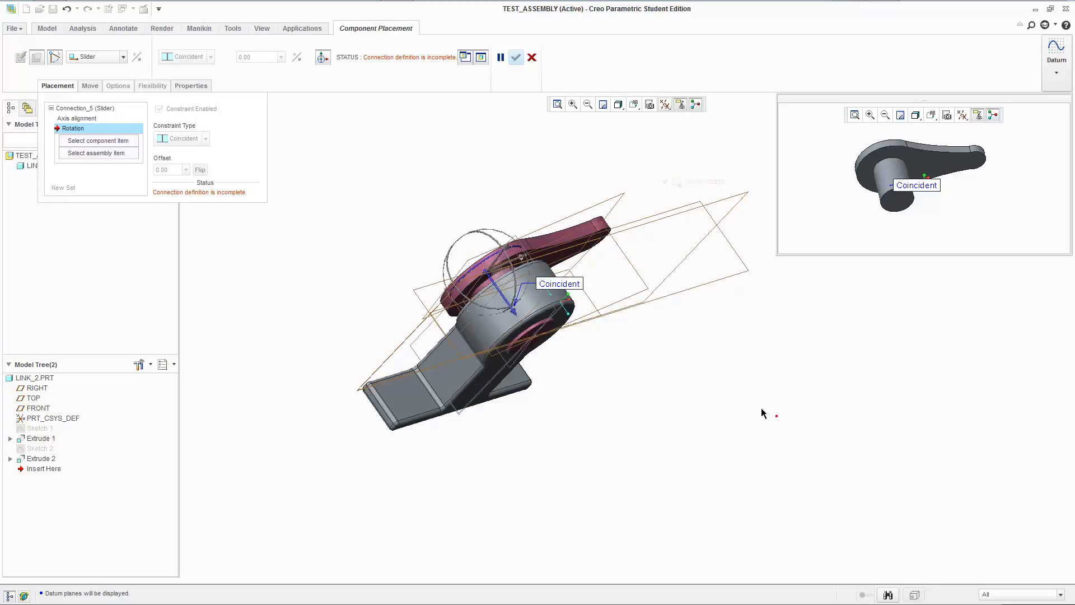
middle_drag(539, 159, 510, 144)
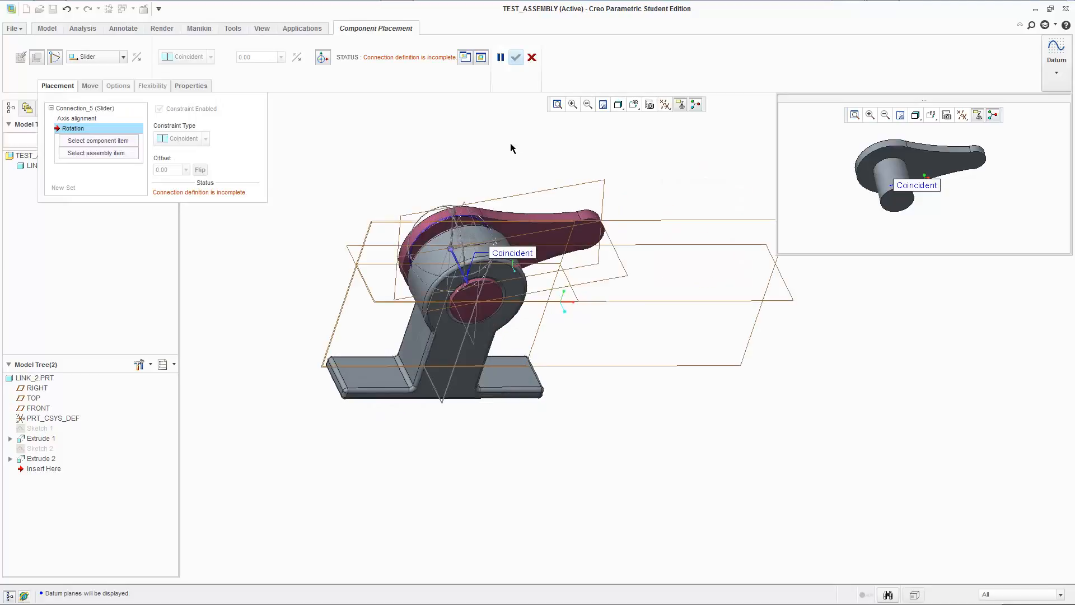
click(665, 105)
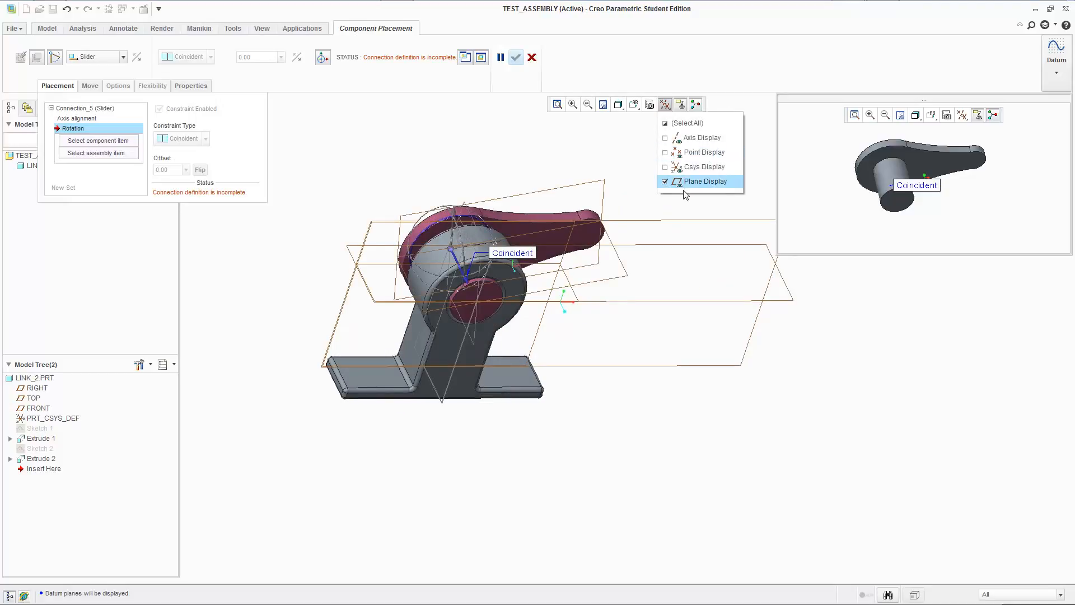
click(510, 159)
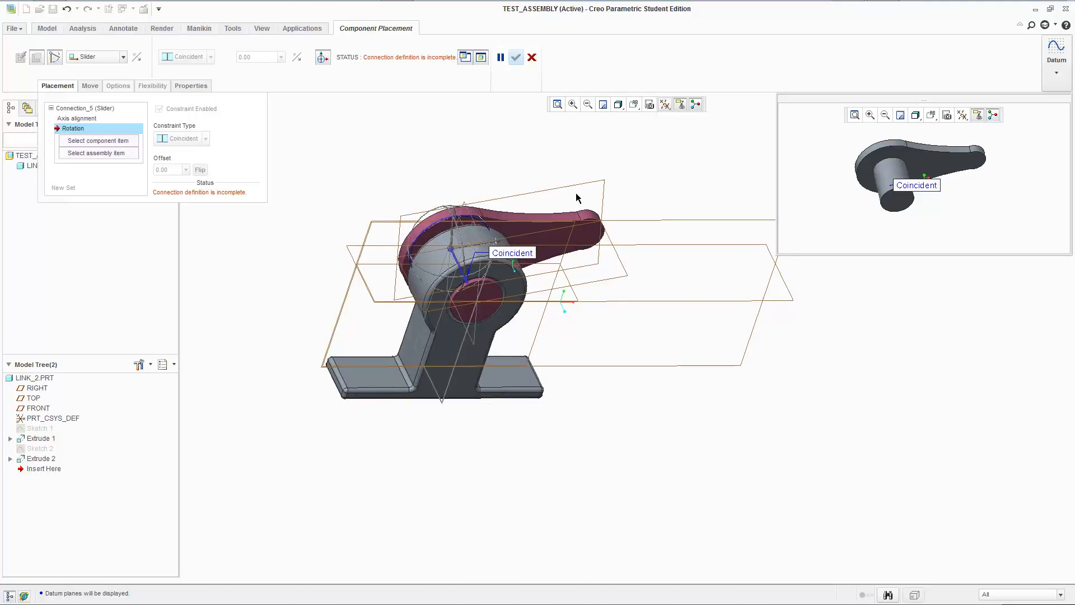
Pull link_2 out of link_1's hole and pick link_2's RIGHT plane and ASM_RIGHT as the rotation references.
drag(450, 252, 389, 118)
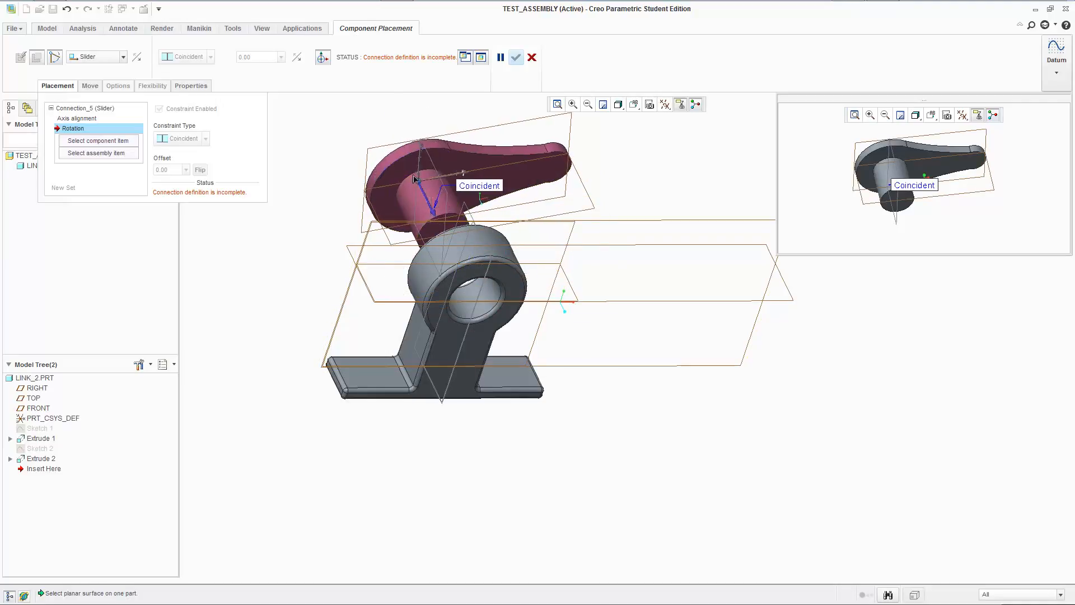
mouse_move(415, 179)
middle_down()
mouse_move(413, 168)
mouse_move(612, 190)
mouse_move(636, 214)
mouse_move(424, 185)
middle_up()
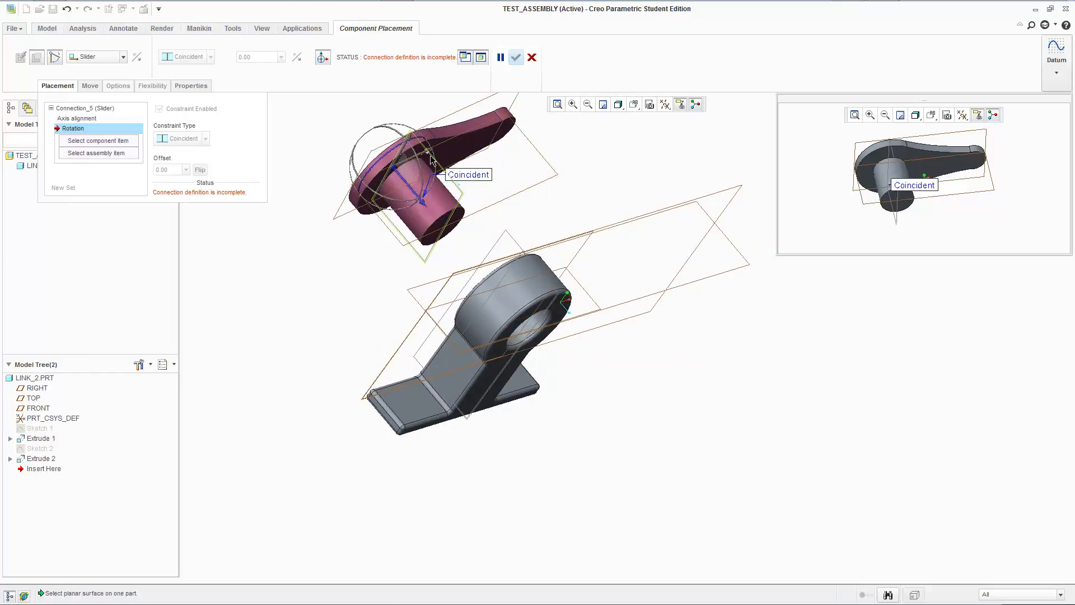
click(434, 164)
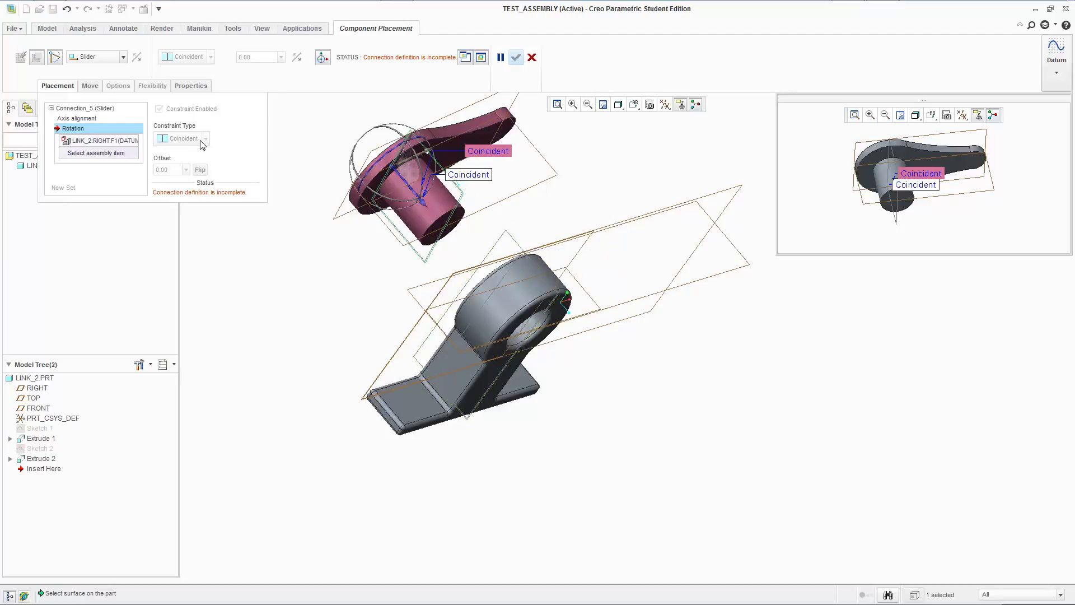
click(509, 238)
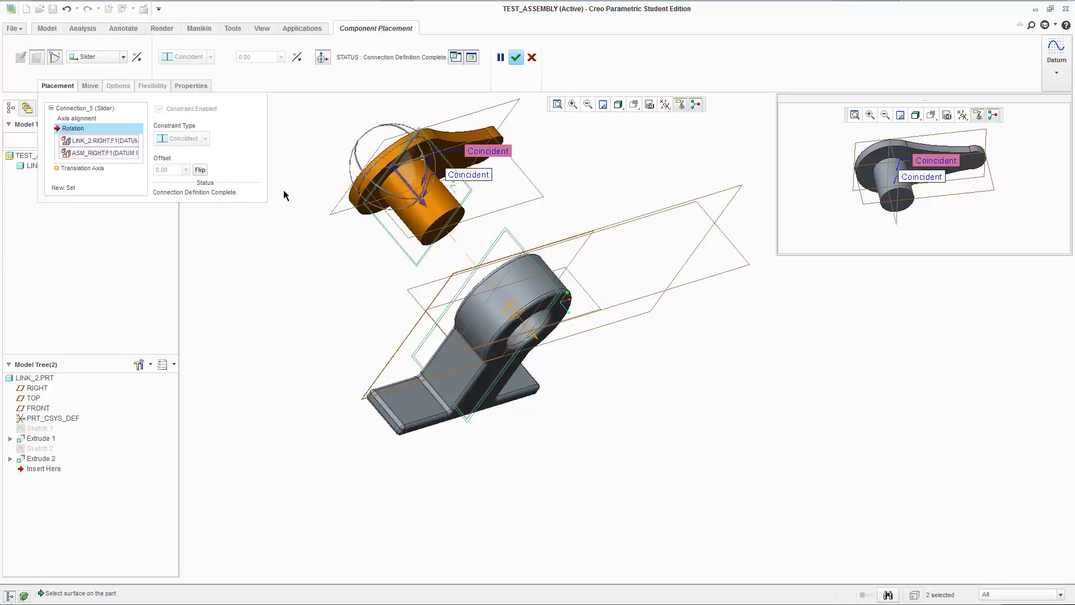
Replace the ASM_RIGHT rotation reference with link_1's RIGHT datum plane.
middle_drag(586, 207, 542, 220)
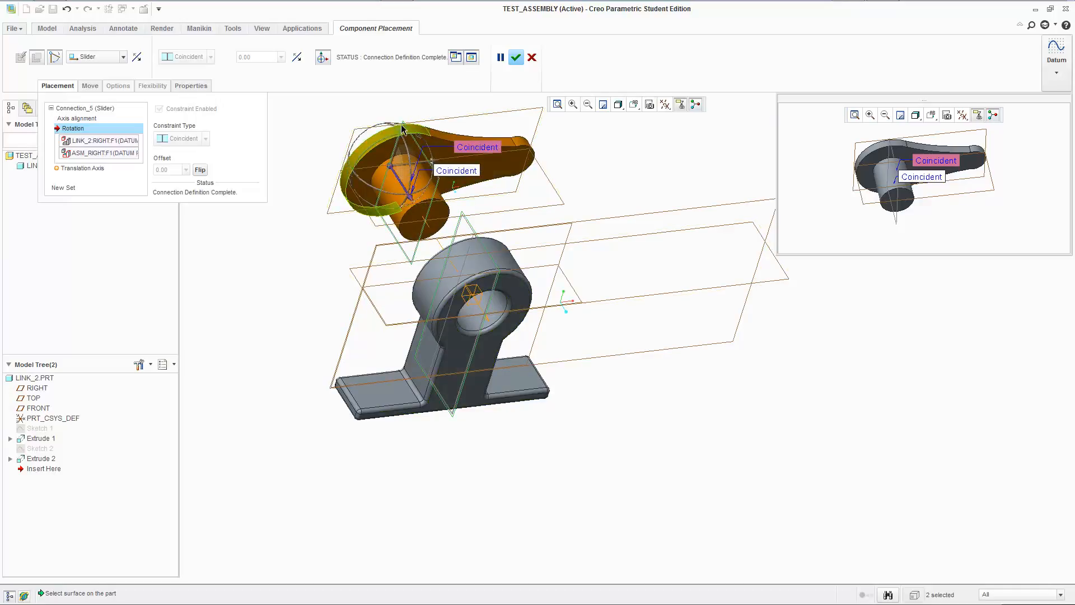
drag(408, 191, 423, 212)
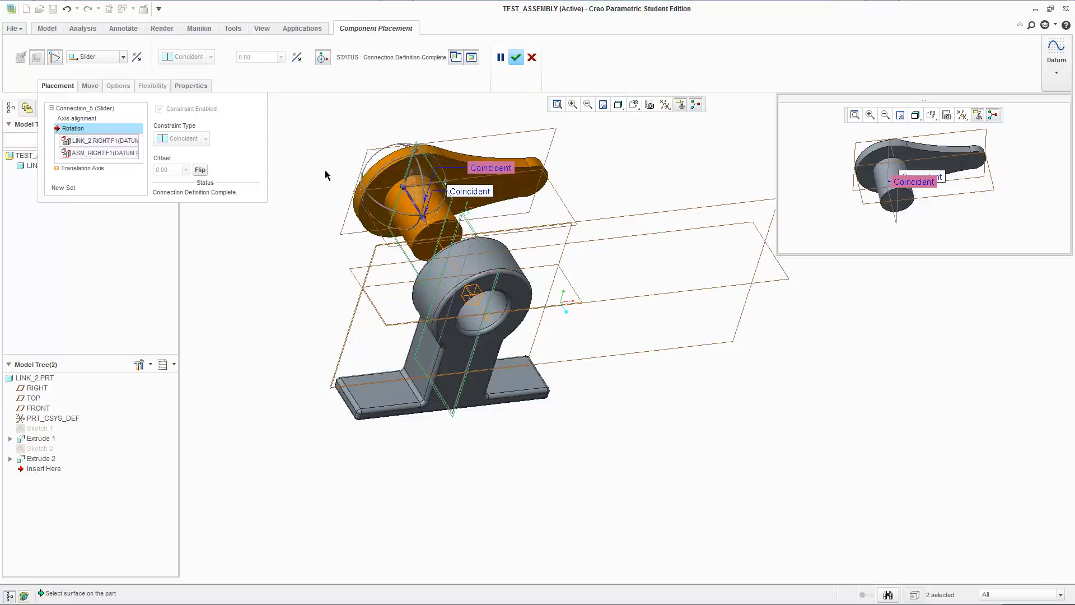
right_click(127, 157)
click(143, 160)
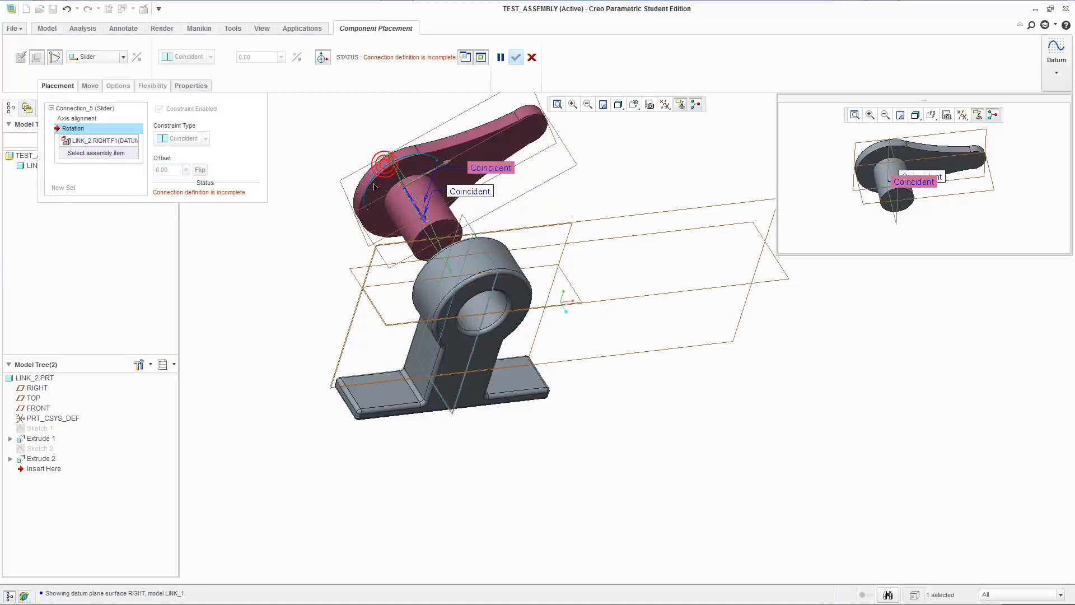
click(376, 186)
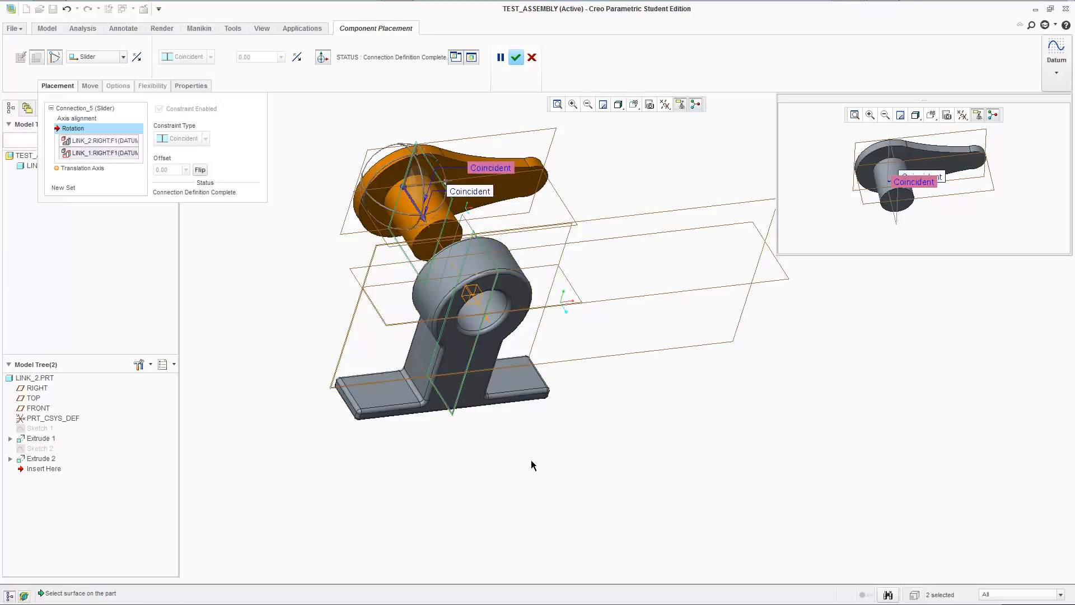
Slide link_2's pin through link_1's hole, select the translation axis and accept the component placement.
mouse_move(531, 459)
middle_down()
mouse_move(533, 491)
mouse_move(520, 455)
mouse_move(529, 455)
middle_up()
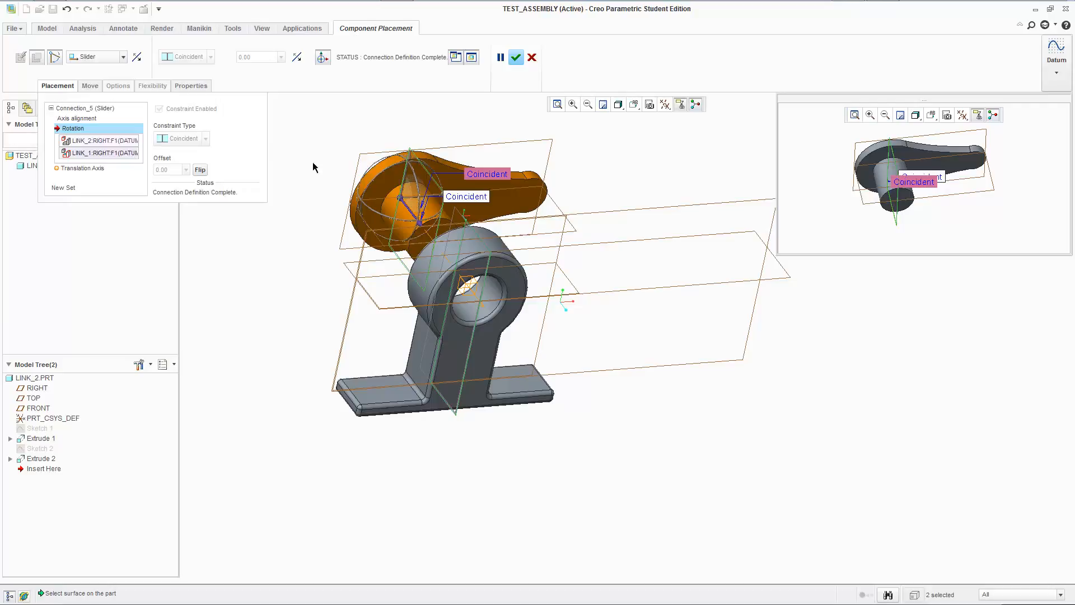
drag(421, 224, 487, 284)
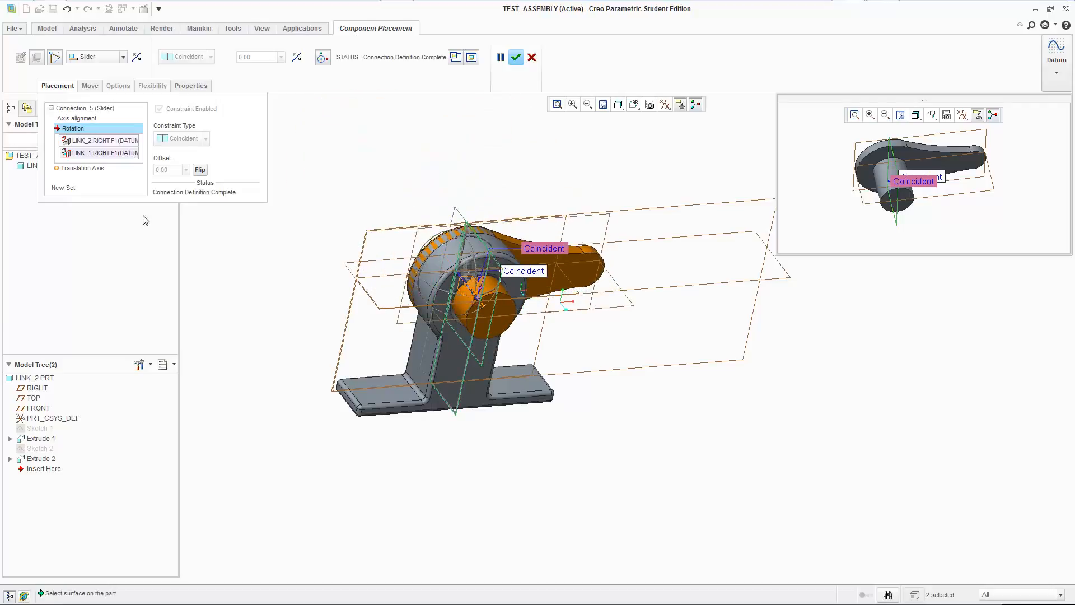
click(82, 168)
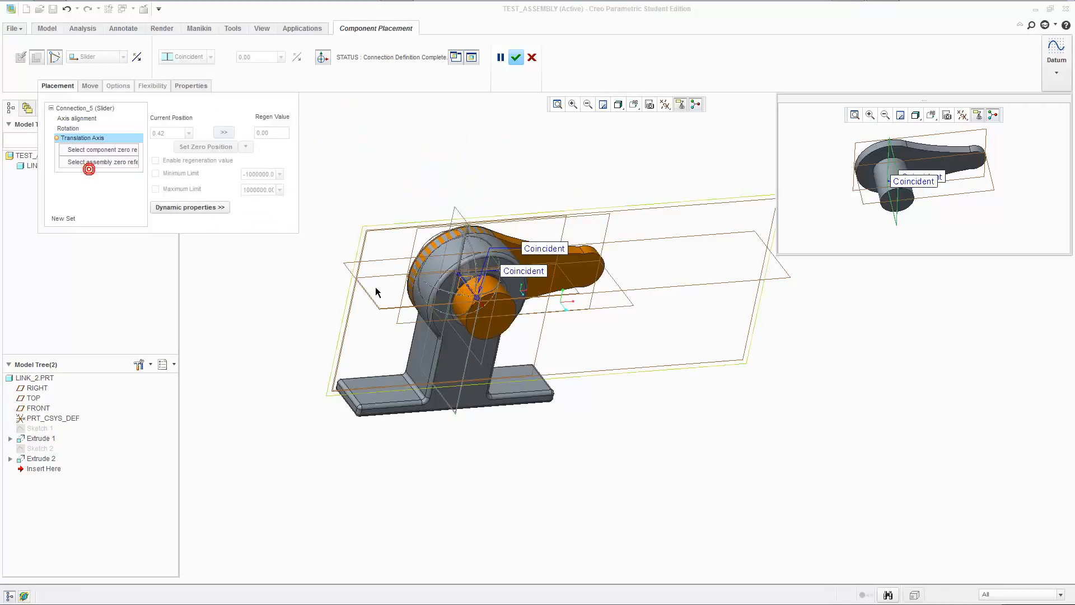
click(521, 63)
Hide all datum display in the finished assembly, including the datum planes.
scroll(521, 325, up, 4)
ctrl+alt+drag(500, 312, 435, 319)
scroll(500, 310, down, 5)
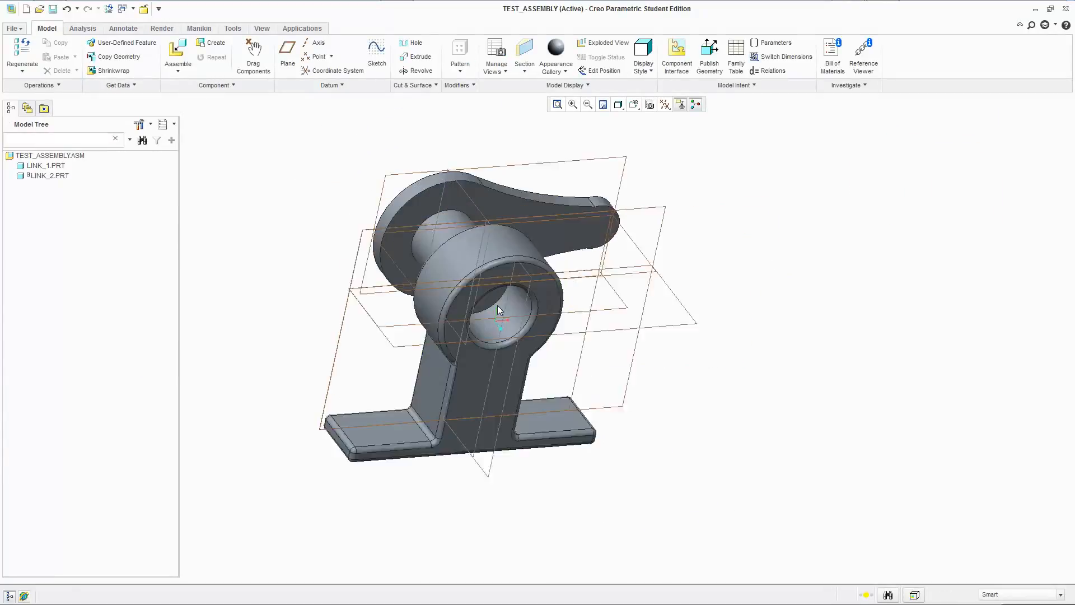
scroll(500, 310, up, 3)
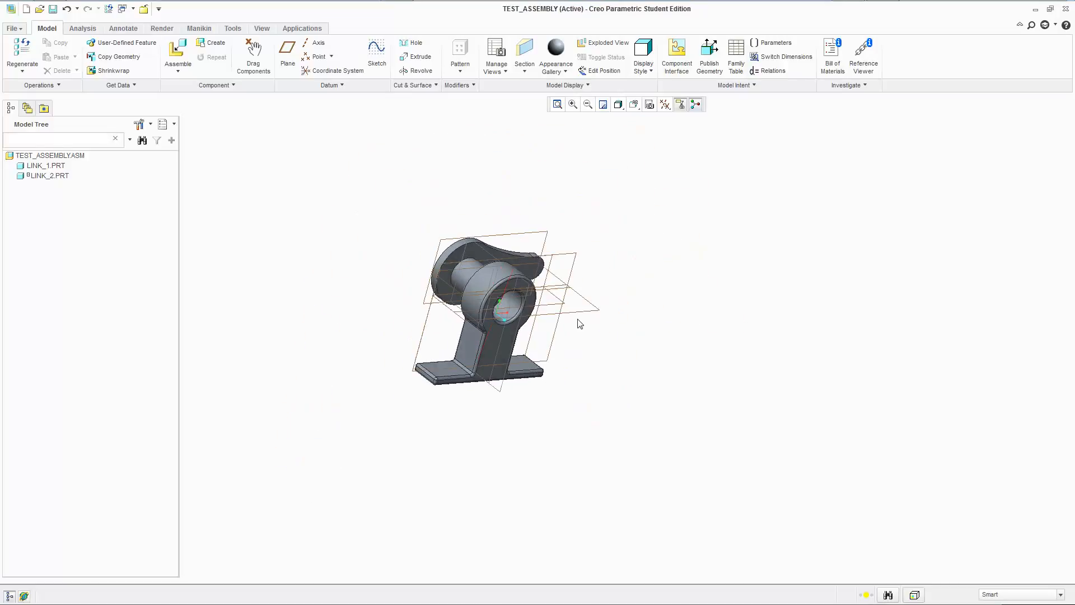
click(665, 106)
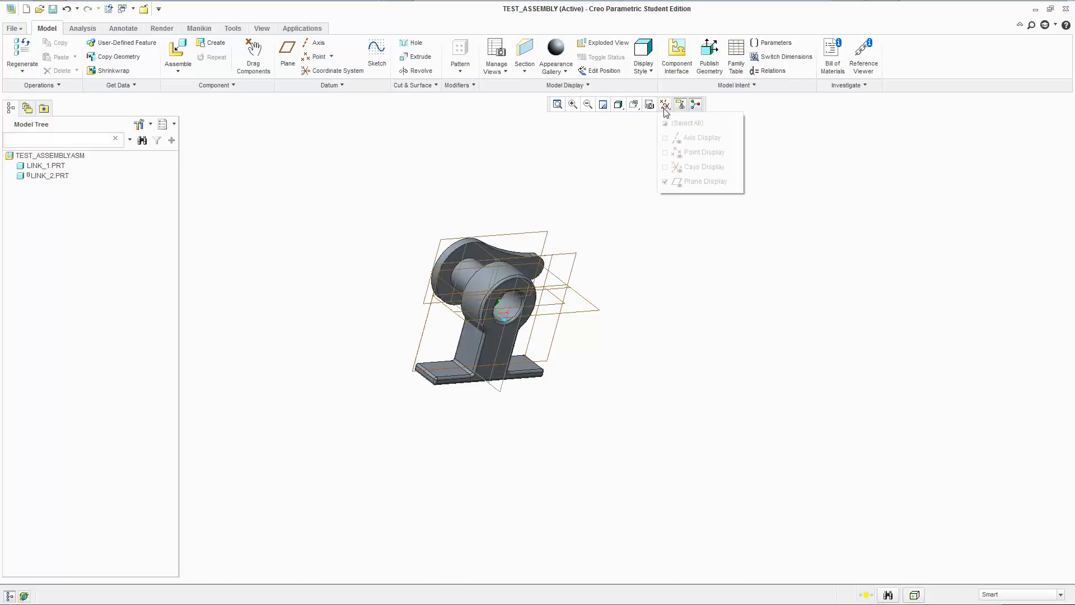
click(673, 125)
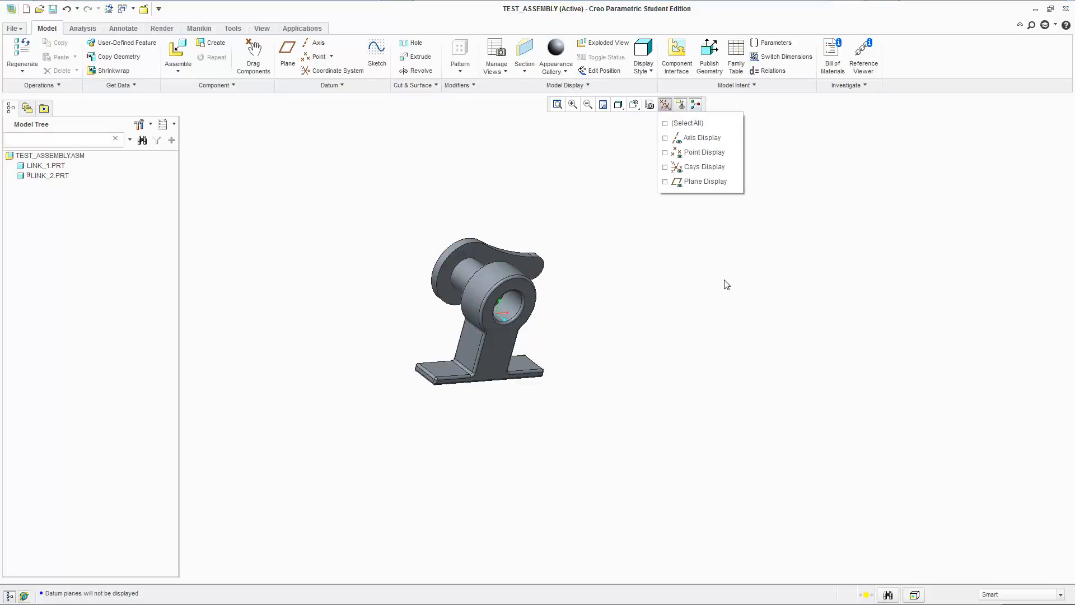
click(475, 131)
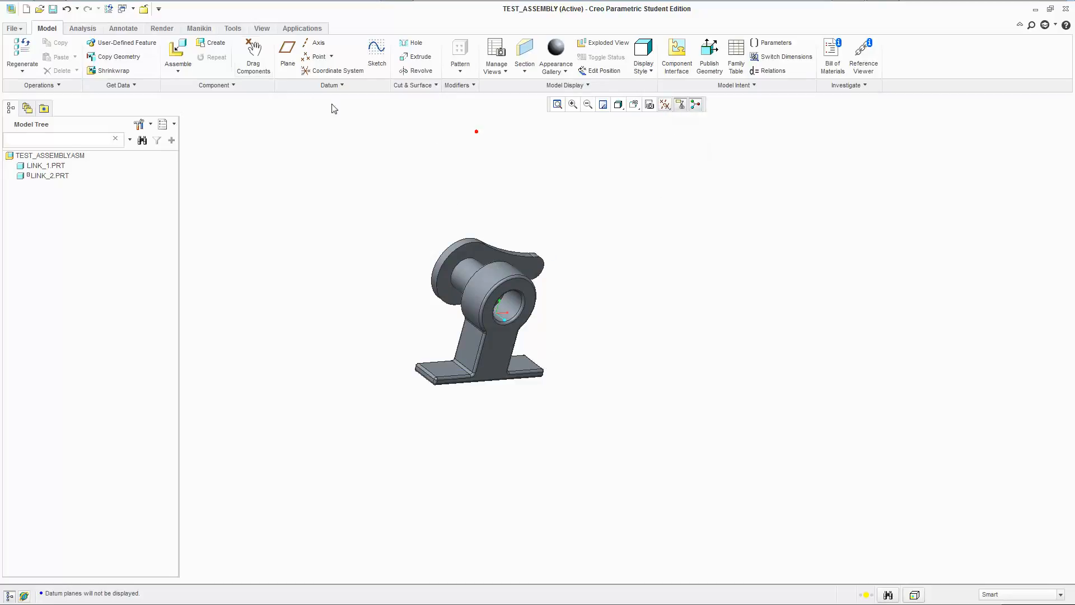
Edit the definition of link_2 and open the Translation Axis settings of its Slider connection.
click(305, 28)
click(47, 29)
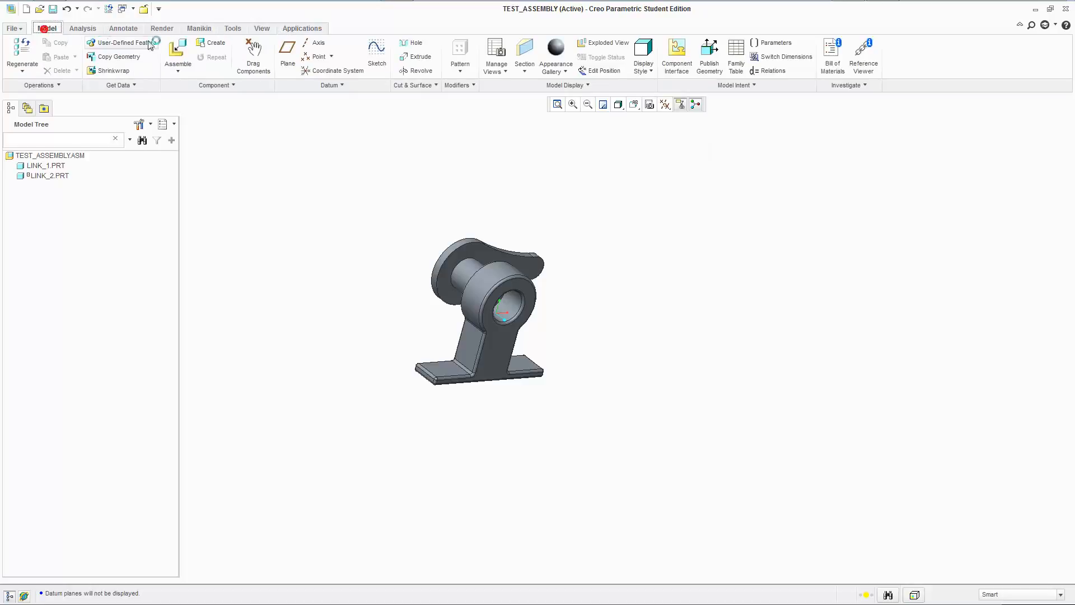
right_click(57, 176)
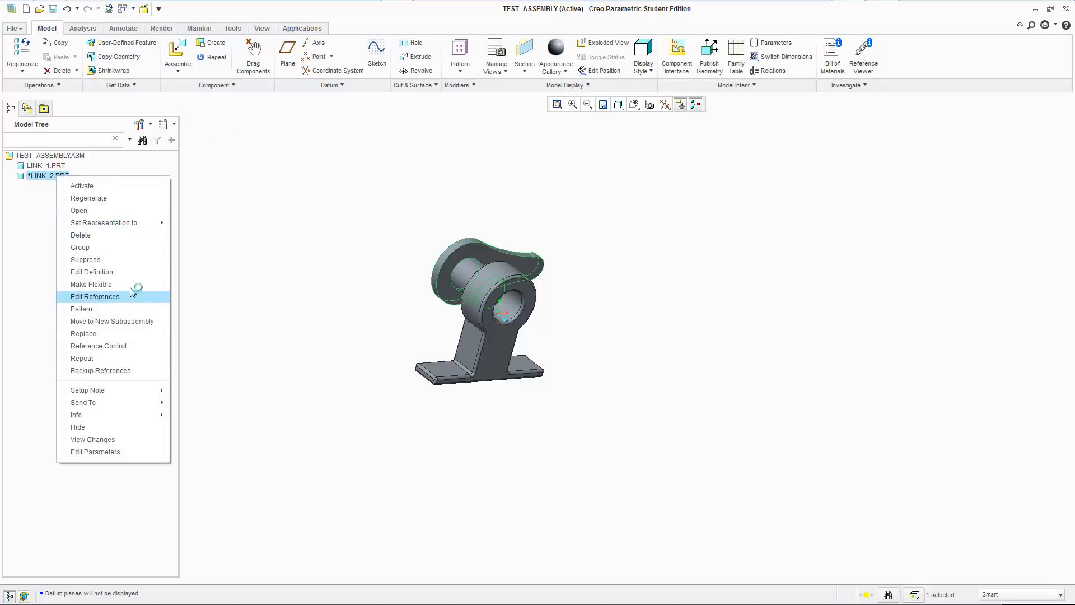
click(126, 272)
click(58, 86)
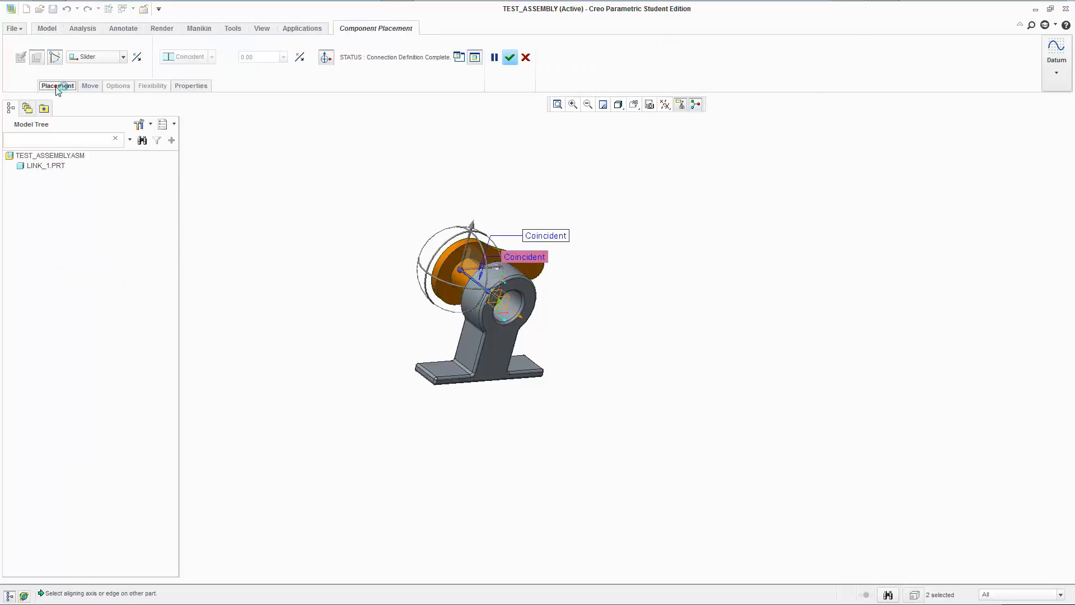
click(123, 167)
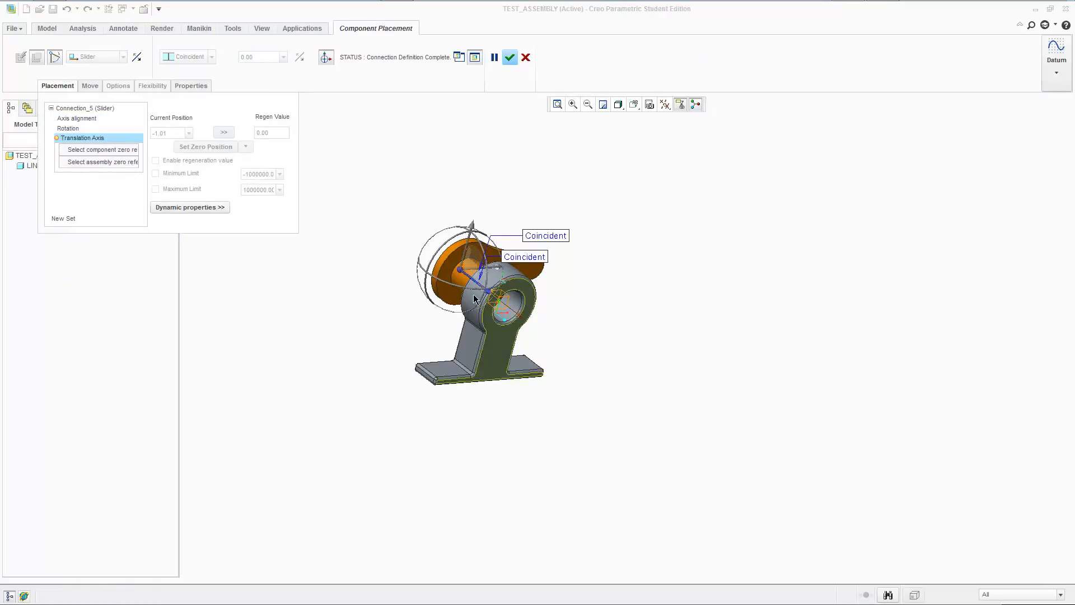
scroll(581, 312, down, 2)
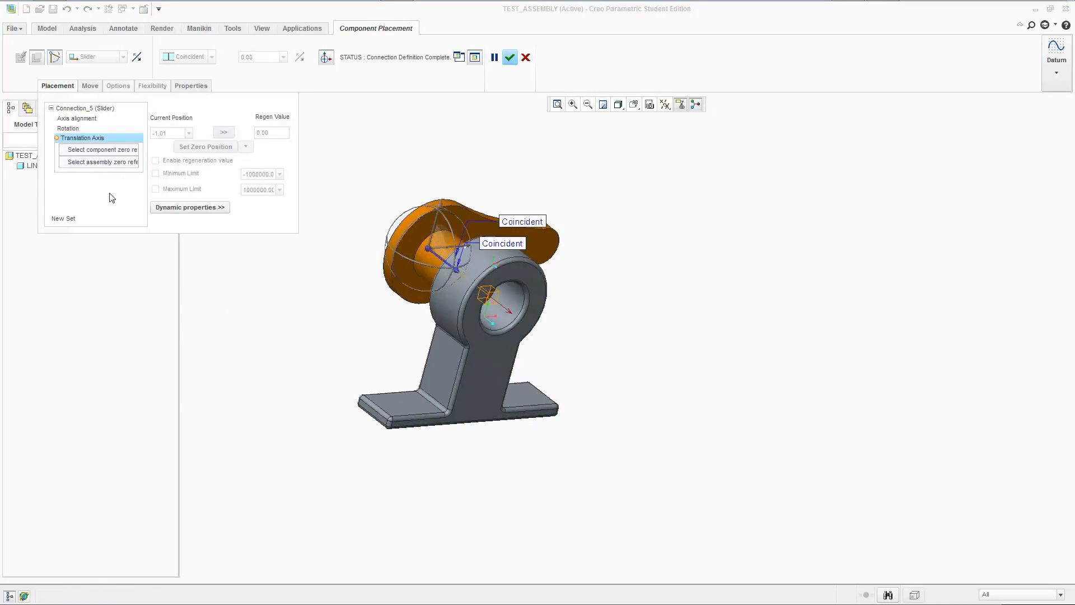
click(85, 138)
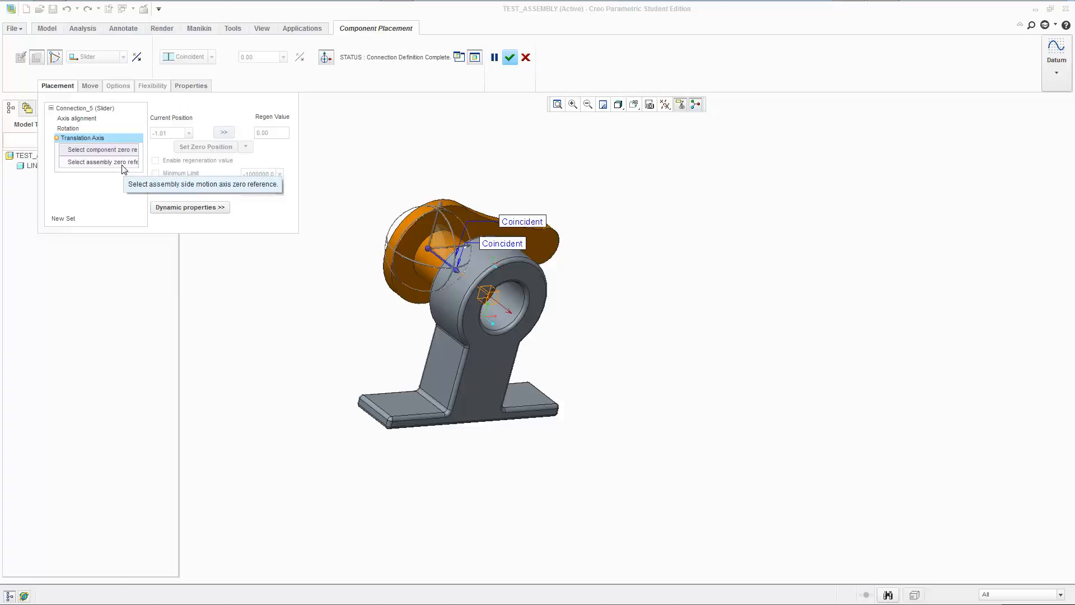
Pick the end face of link_2's pin and link_1's front face as the translation axis zero references.
middle_drag(616, 251, 606, 247)
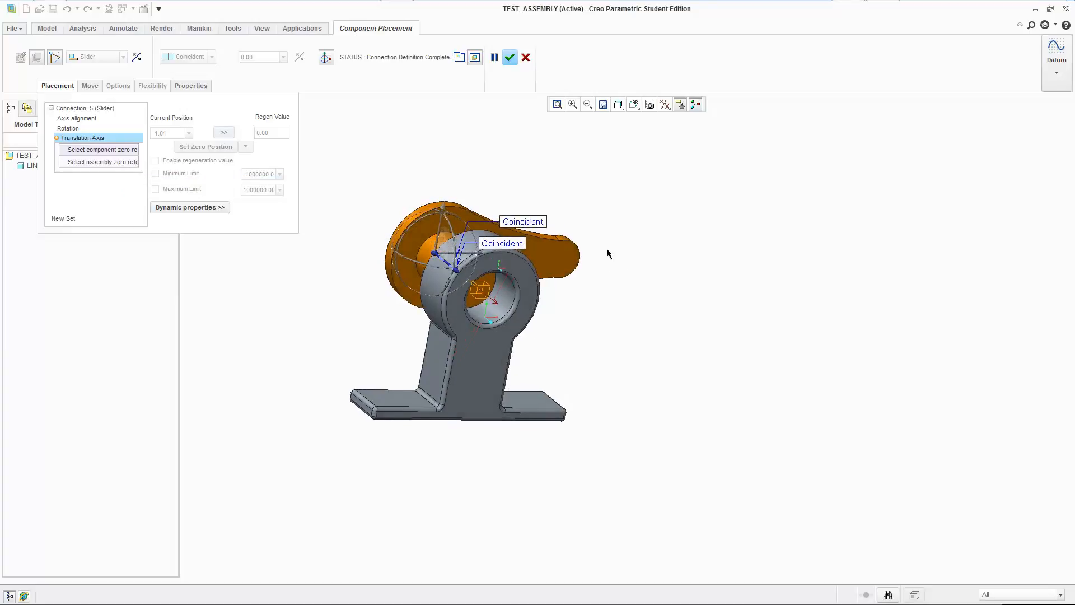
click(481, 288)
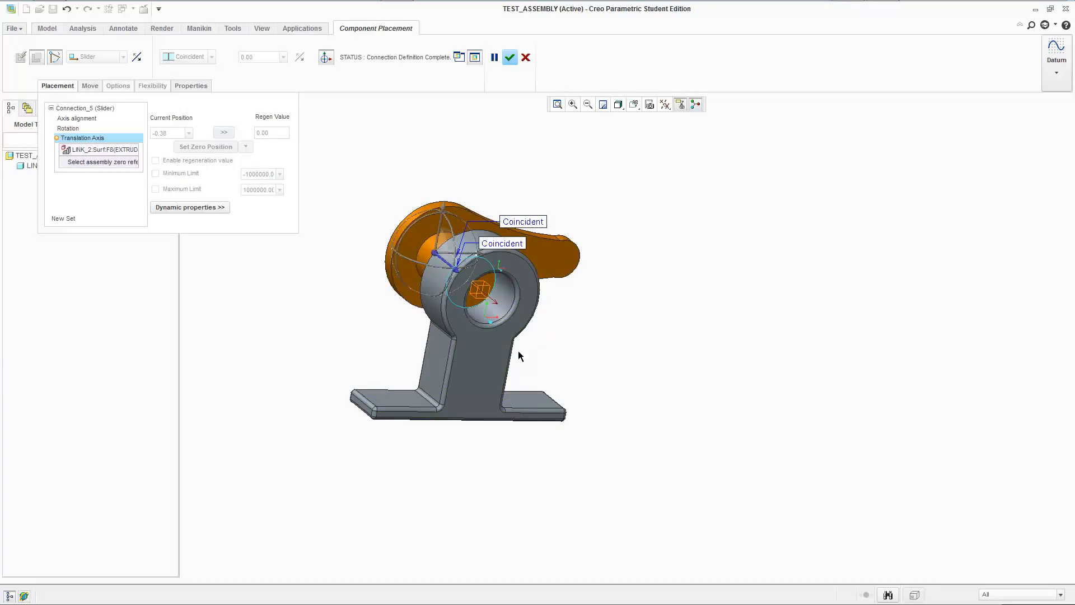
click(485, 376)
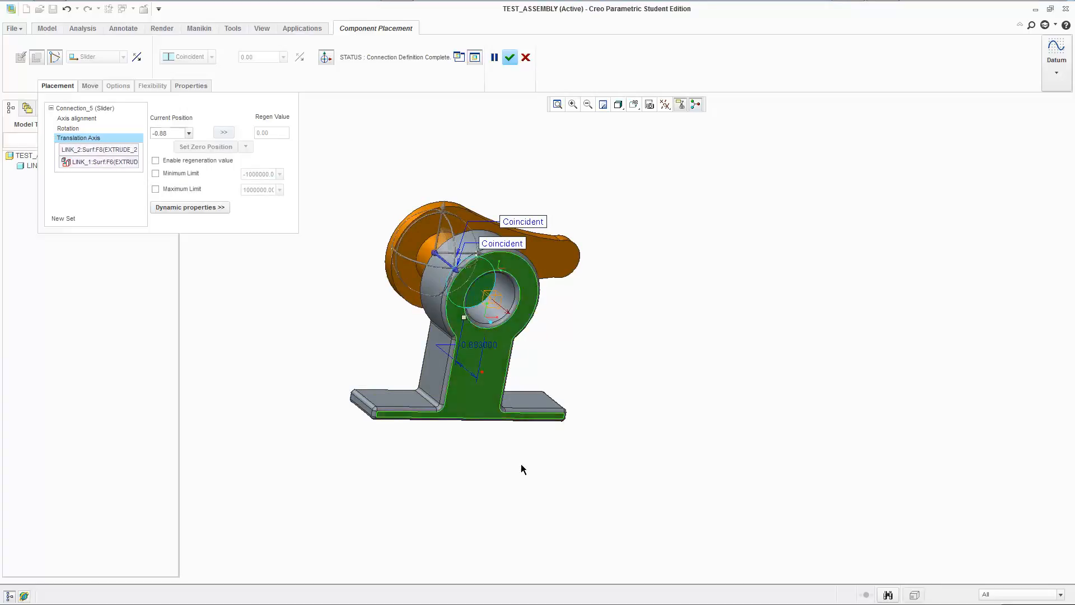
mouse_move(443, 379)
middle_down()
mouse_move(411, 358)
mouse_move(452, 384)
middle_up()
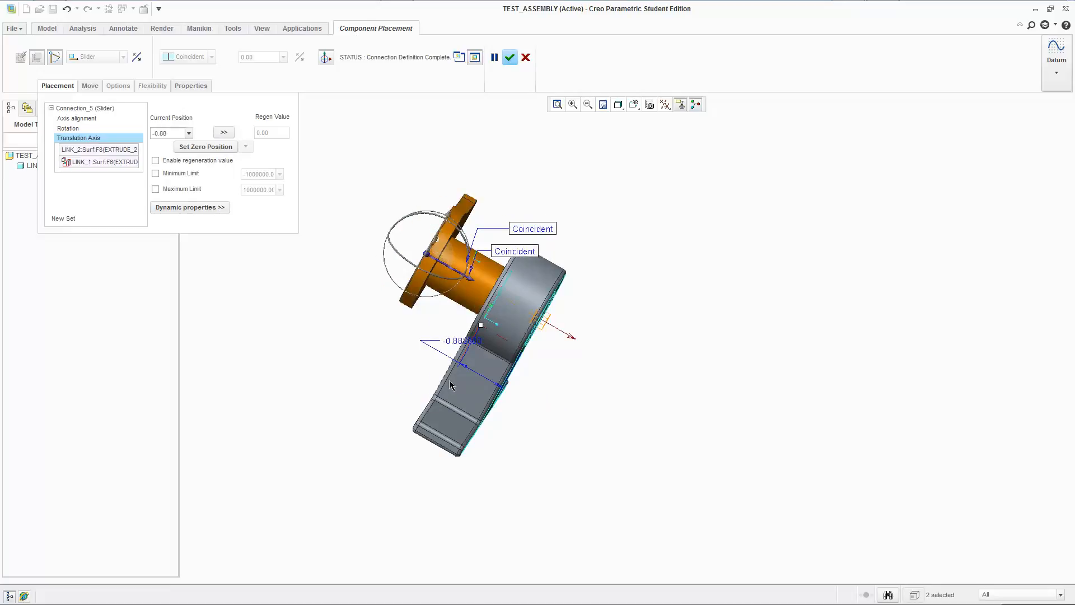
Set the translation axis current position to 0 so the pin's end sits flush with link_1's front face.
double_click(157, 136)
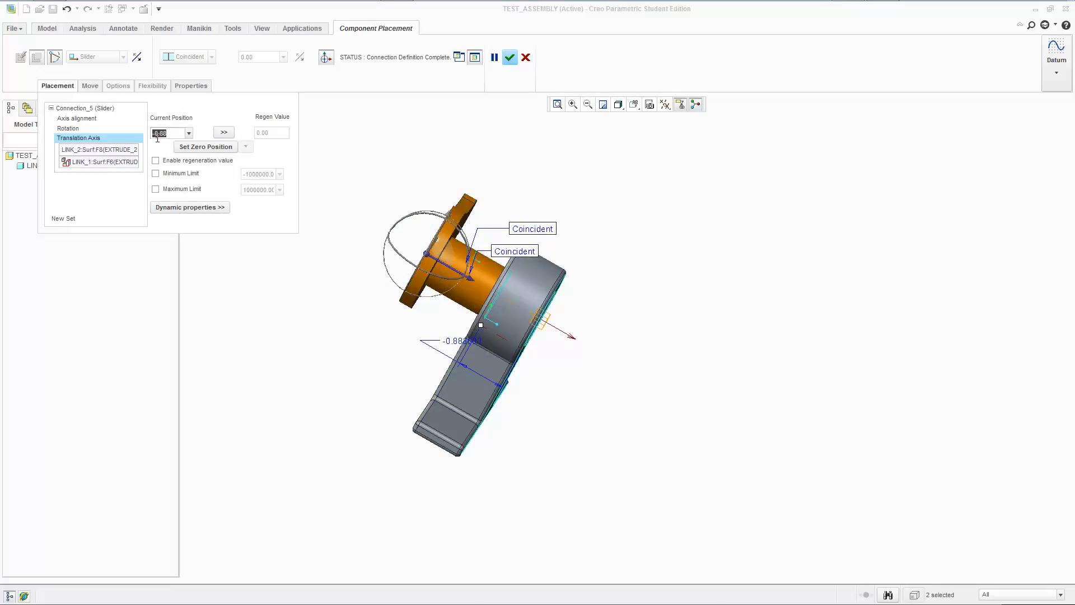
text(0)
key(Return)
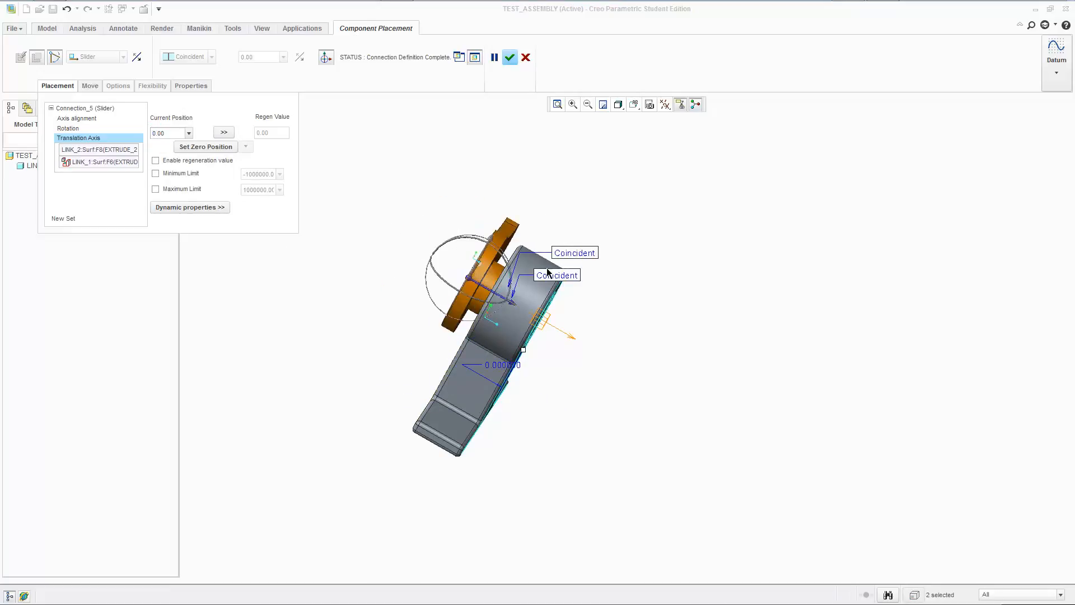
middle_drag(548, 272, 502, 316)
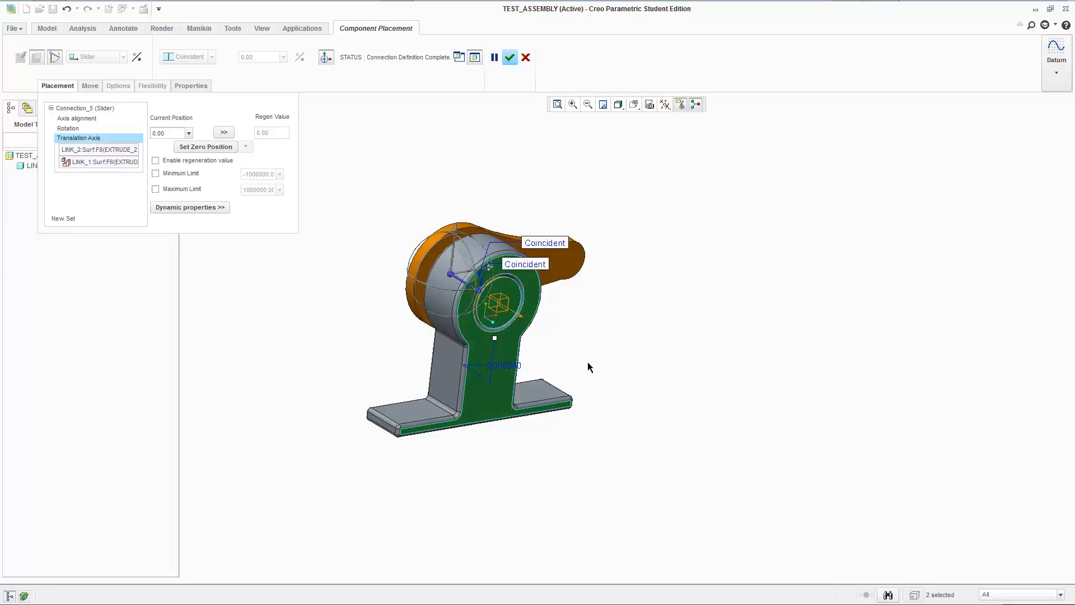
Enable the translation axis minimum limit, set it to 0 and accept the redefined link_2 placement.
mouse_move(693, 323)
middle_down()
mouse_move(677, 307)
mouse_move(693, 321)
mouse_move(694, 296)
mouse_move(703, 329)
middle_up()
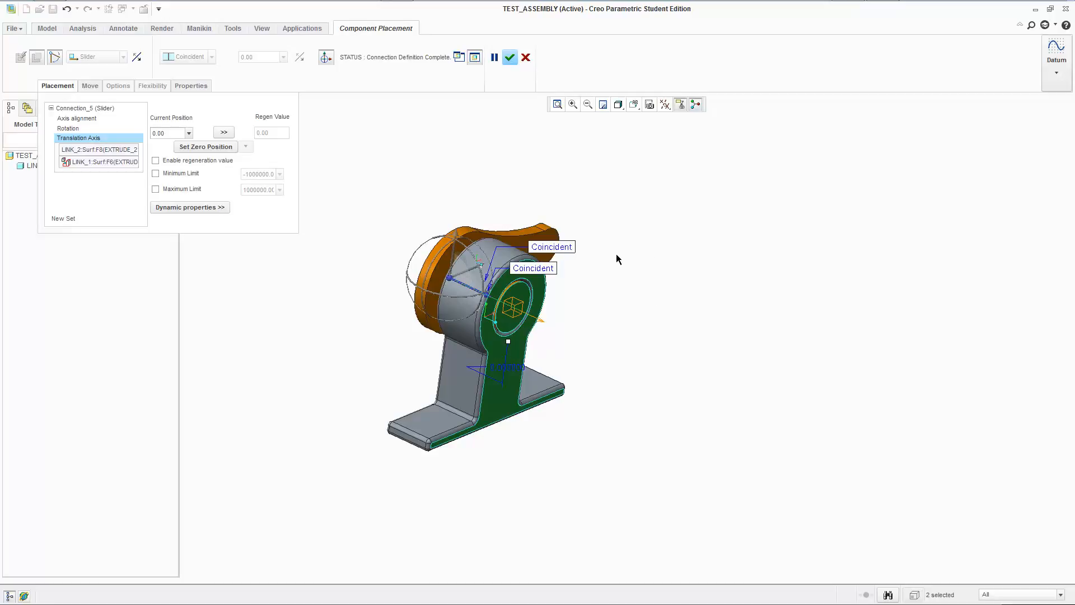
click(177, 173)
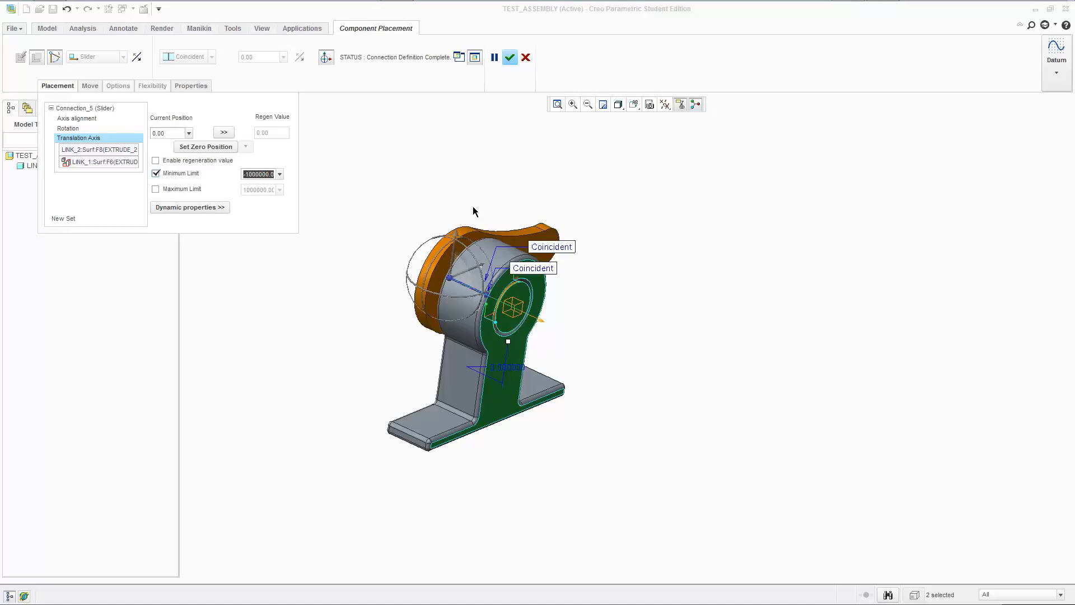
text(0)
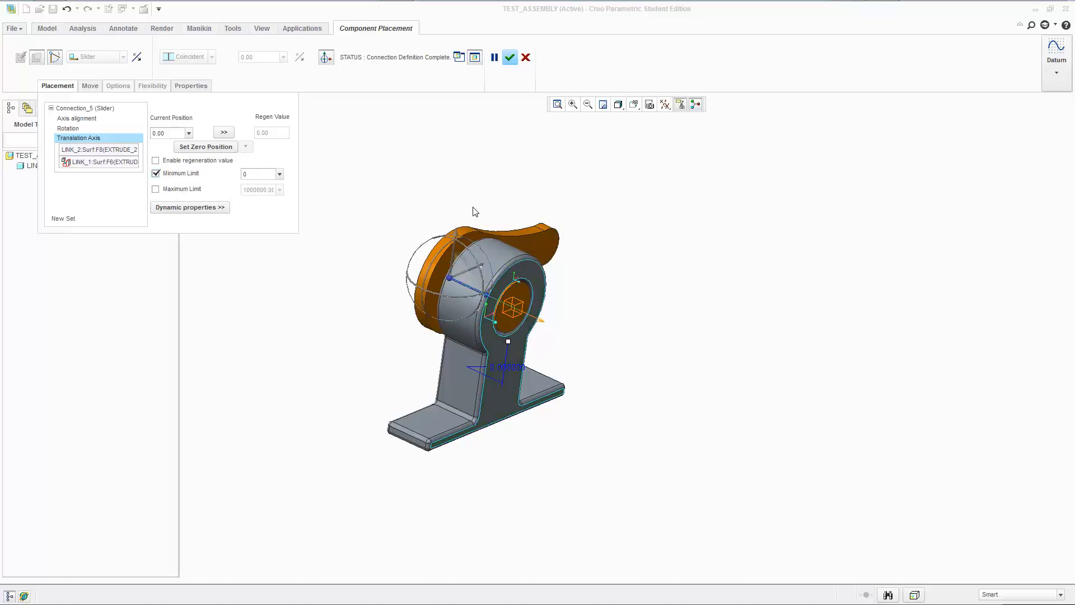
key(Return)
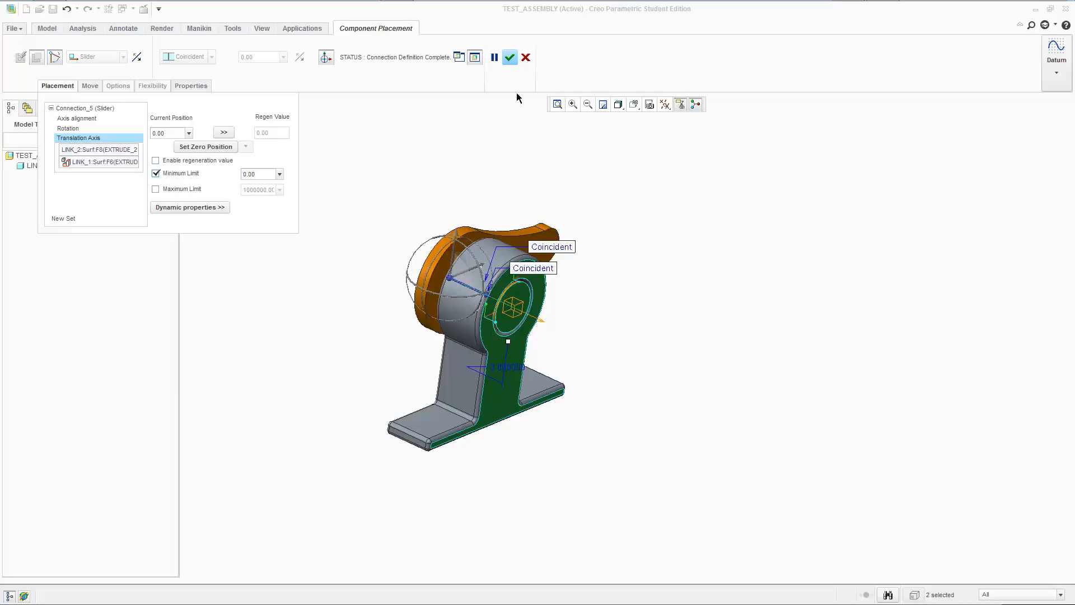
click(510, 57)
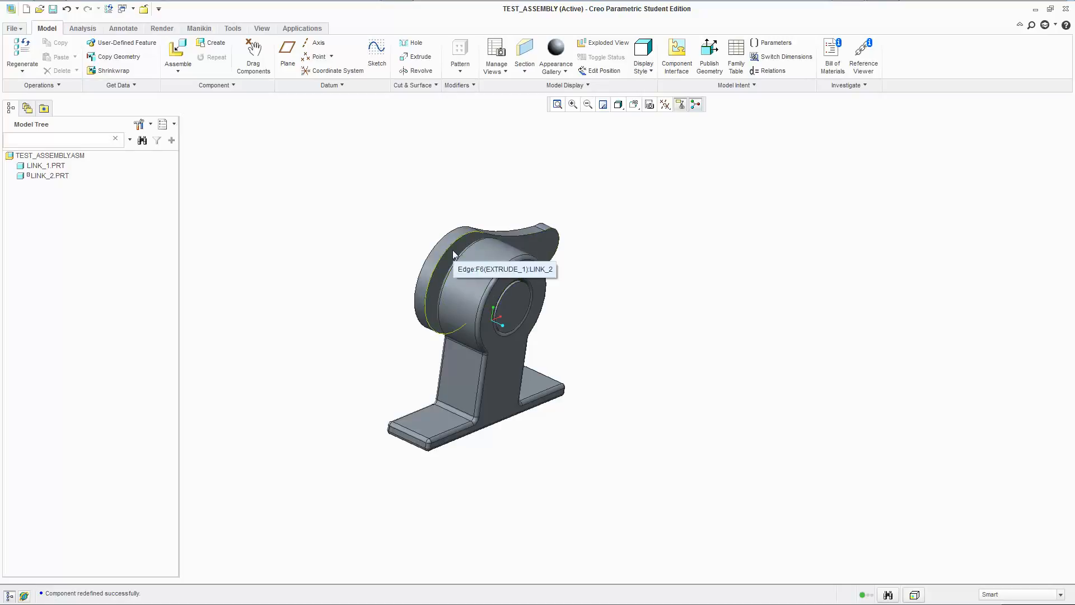
Test the slider's limit by moving link_2 along its translation axis in the assembly.
mouse_move(441, 250)
ctrl+alt+mouse_down()
mouse_move(431, 258)
mouse_move(525, 332)
mouse_move(455, 241)
mouse_move(503, 249)
mouse_move(389, 163)
mouse_move(131, 123)
mouse_move(504, 269)
mouse_move(850, 384)
mouse_move(676, 357)
mouse_move(579, 307)
mouse_move(524, 240)
mouse_move(471, 204)
ctrl+alt+mouse_up()
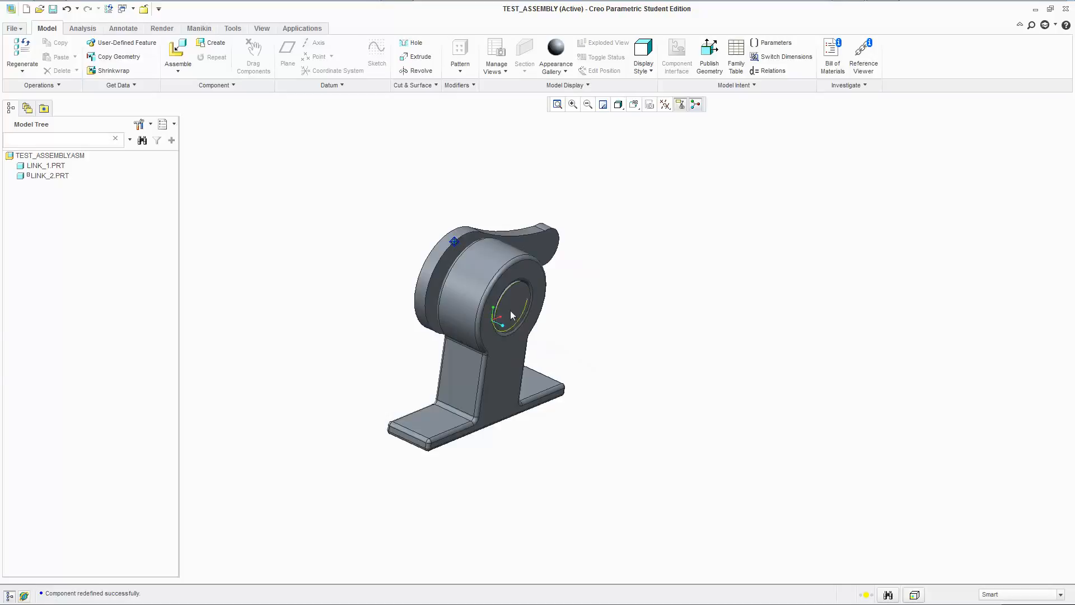
ctrl+alt+drag(433, 271, 366, 236)
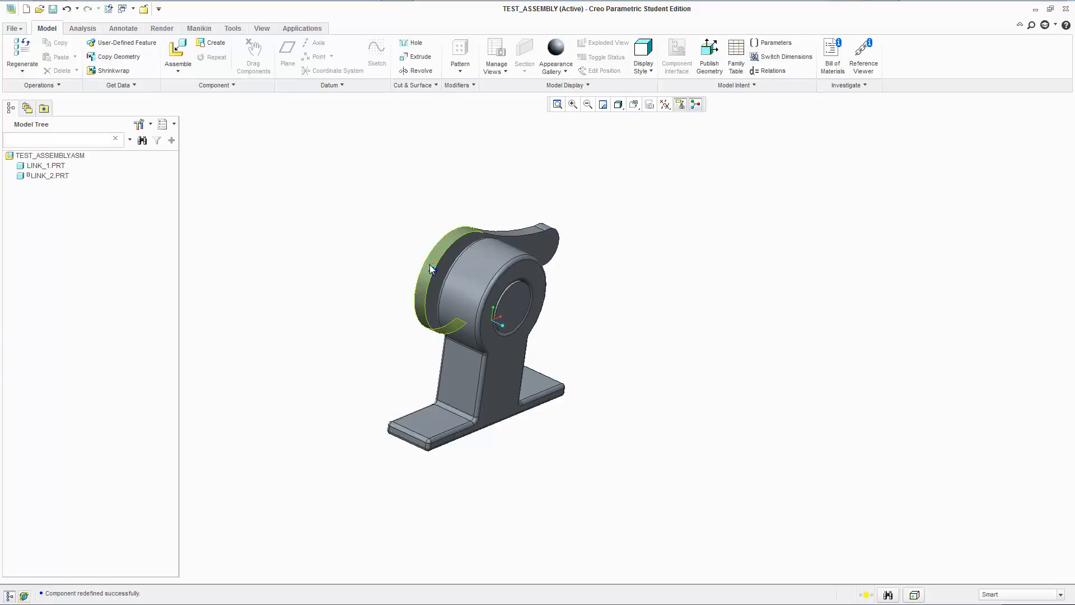
mouse_move(432, 269)
ctrl+alt+mouse_down()
mouse_move(526, 326)
mouse_move(420, 234)
mouse_move(417, 217)
ctrl+alt+mouse_up()
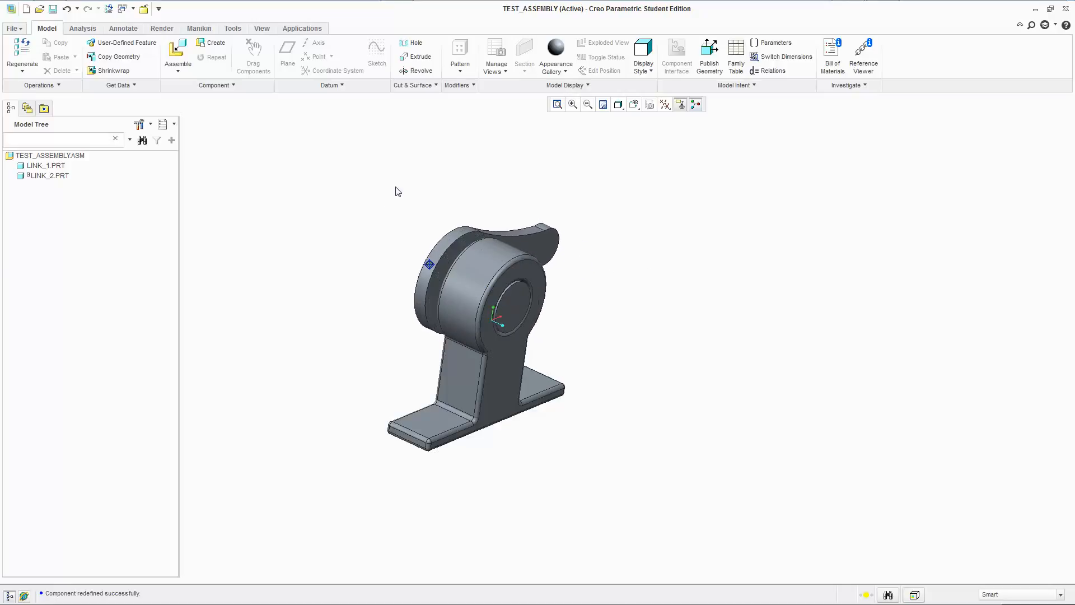
right_click(66, 174)
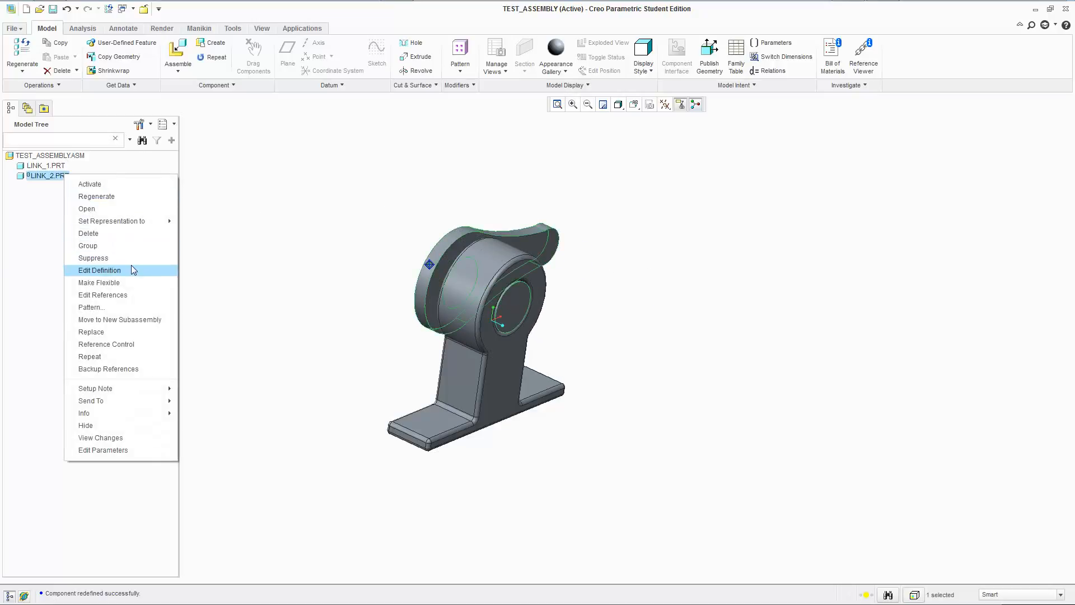
click(135, 271)
click(57, 86)
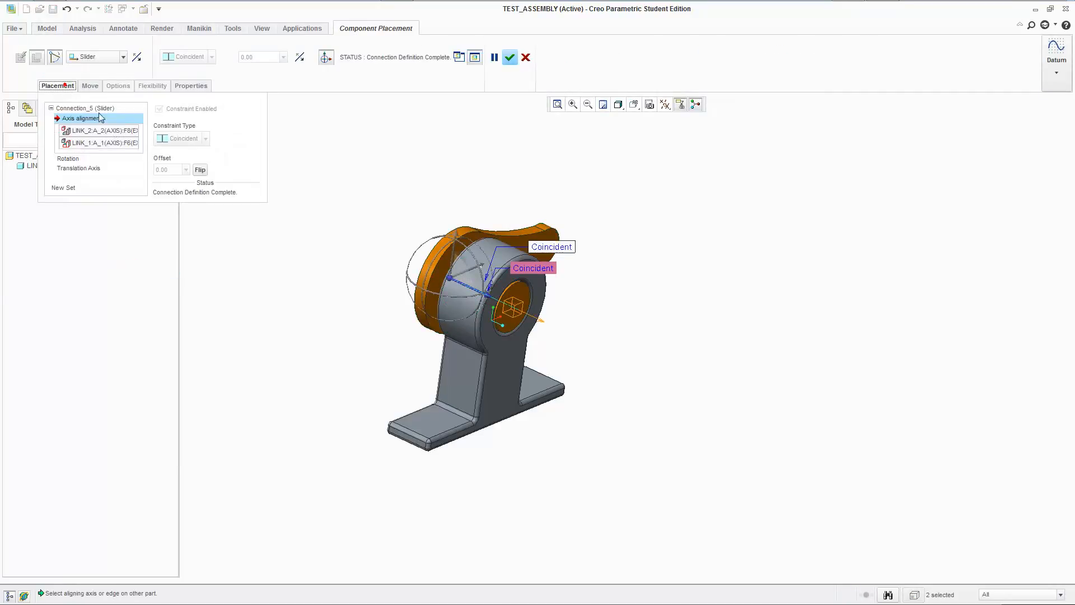
click(90, 169)
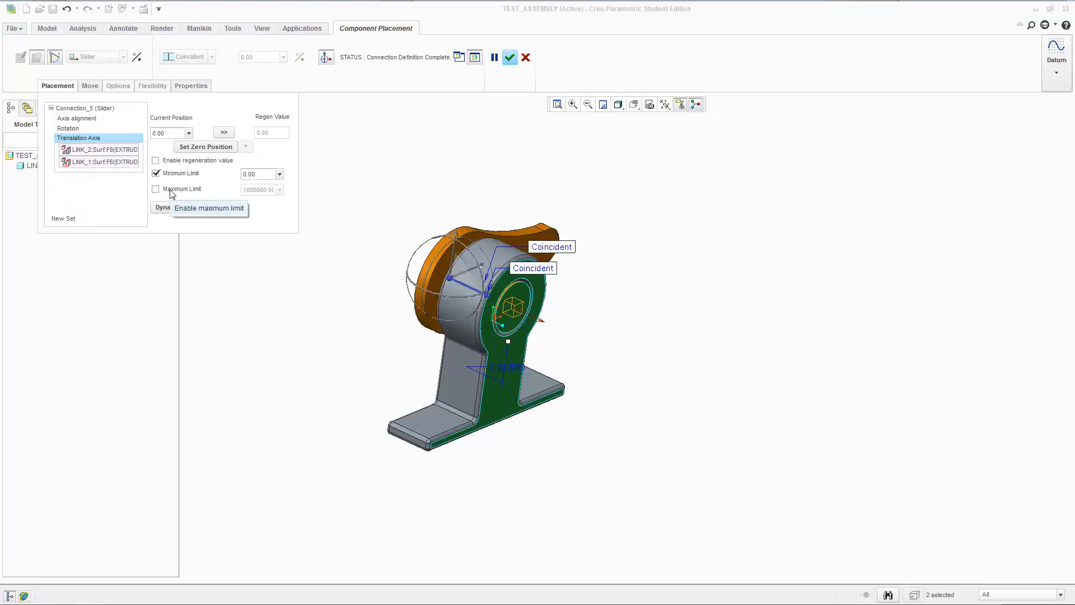
click(525, 57)
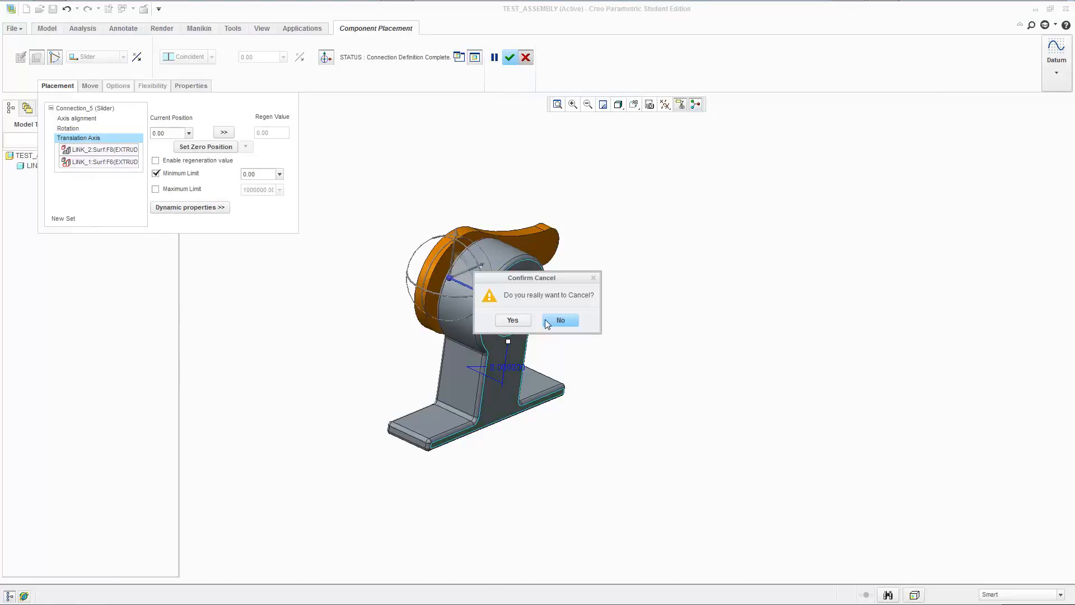
click(513, 319)
Examine the gap between link_2's arm and link_1's hub from several sides and in the saved TOP view.
mouse_move(636, 280)
middle_down()
mouse_move(670, 257)
mouse_move(644, 303)
mouse_move(576, 221)
middle_up()
scroll(643, 301, up, 4)
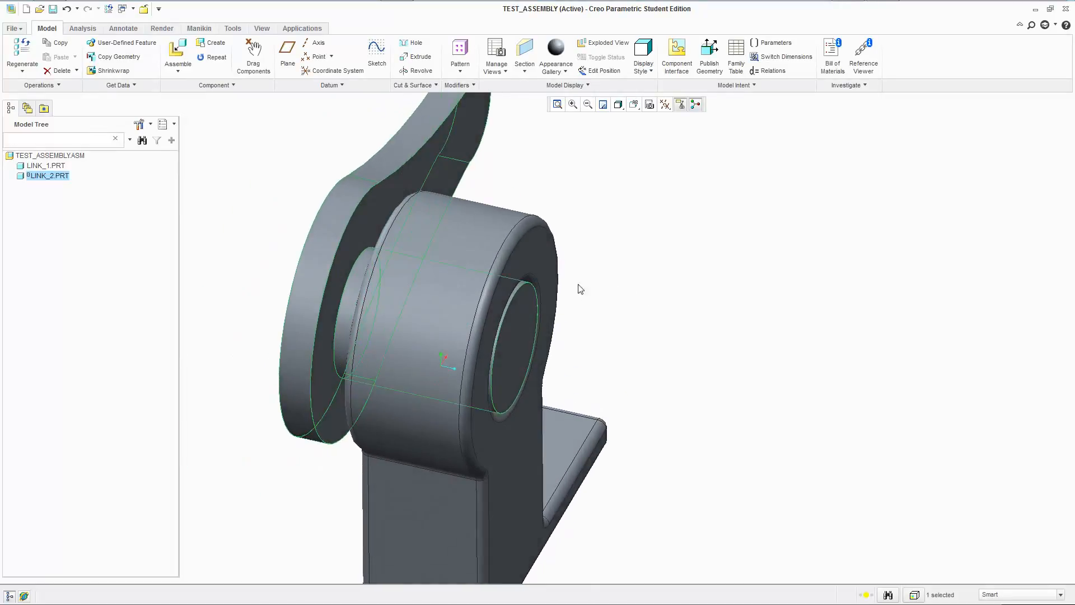
click(543, 151)
middle_drag(543, 151, 648, 146)
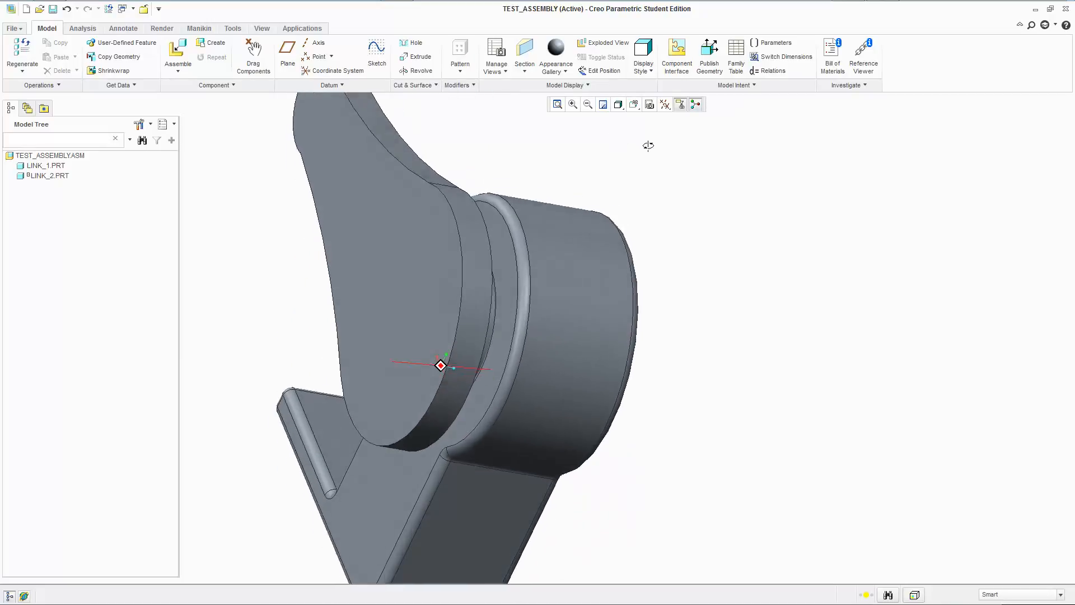
key(ctrl+d)
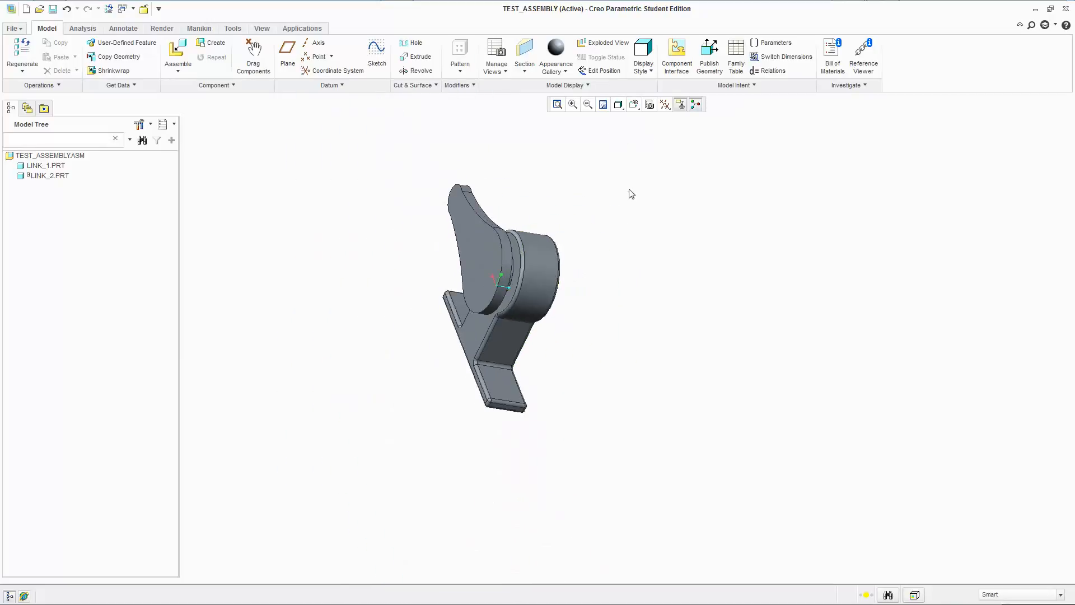
click(618, 105)
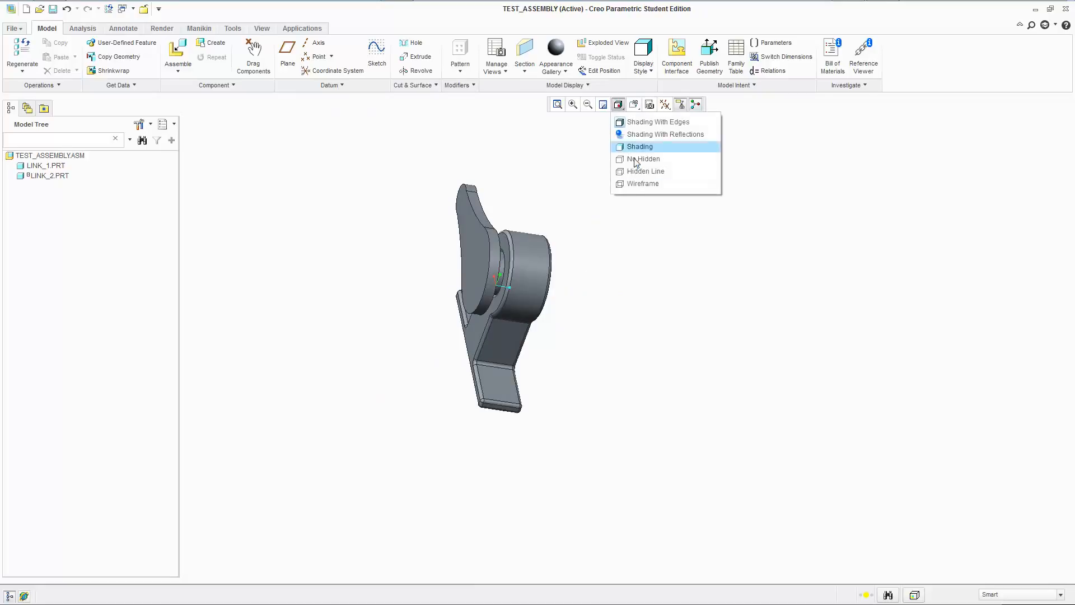
click(783, 132)
click(635, 106)
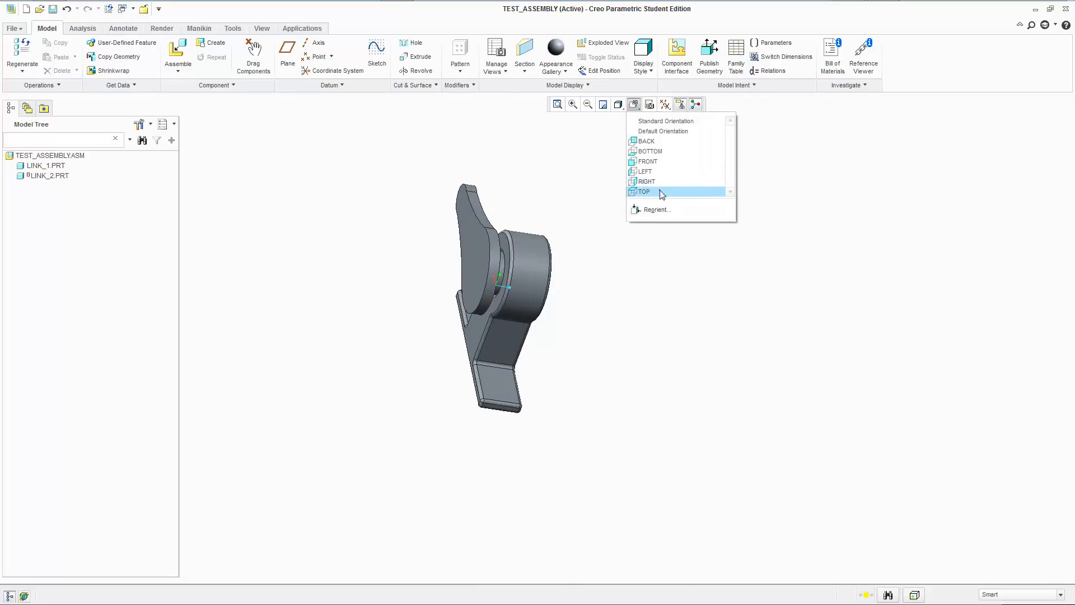
click(649, 189)
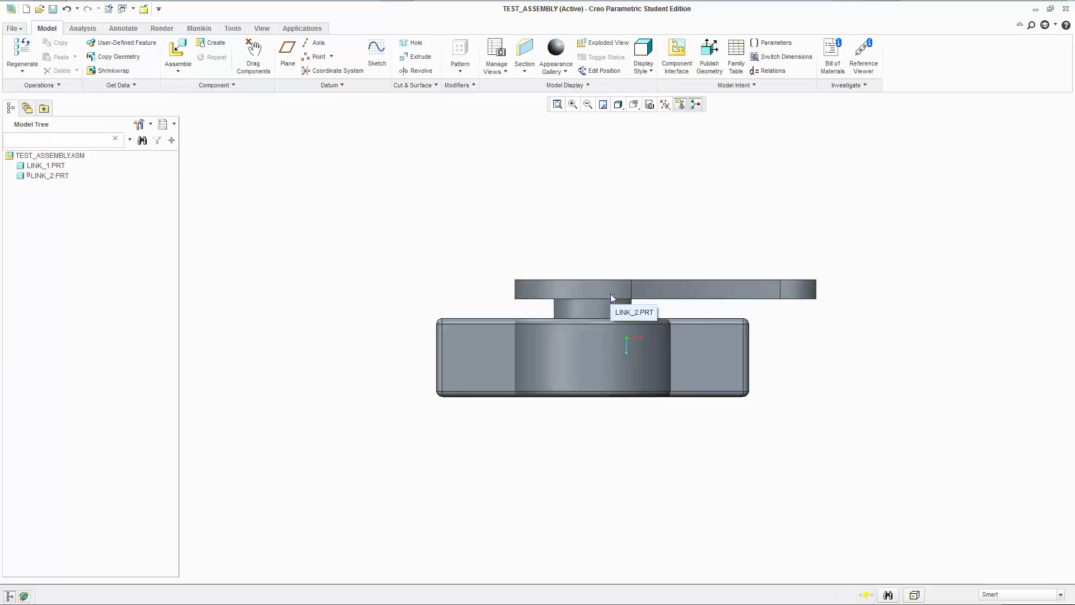
ctrl+alt+drag(611, 293, 615, 315)
mouse_move(614, 314)
ctrl+alt+mouse_down()
mouse_move(634, 393)
mouse_move(633, 307)
mouse_move(640, 318)
mouse_move(620, 243)
mouse_move(640, 233)
ctrl+alt+mouse_up()
right_click(53, 176)
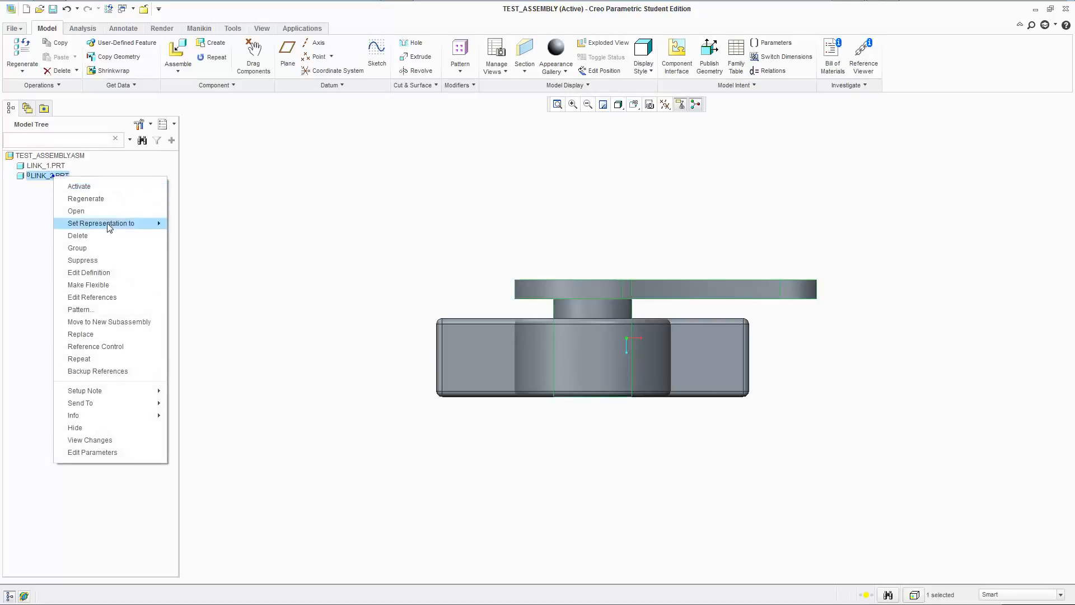
click(348, 178)
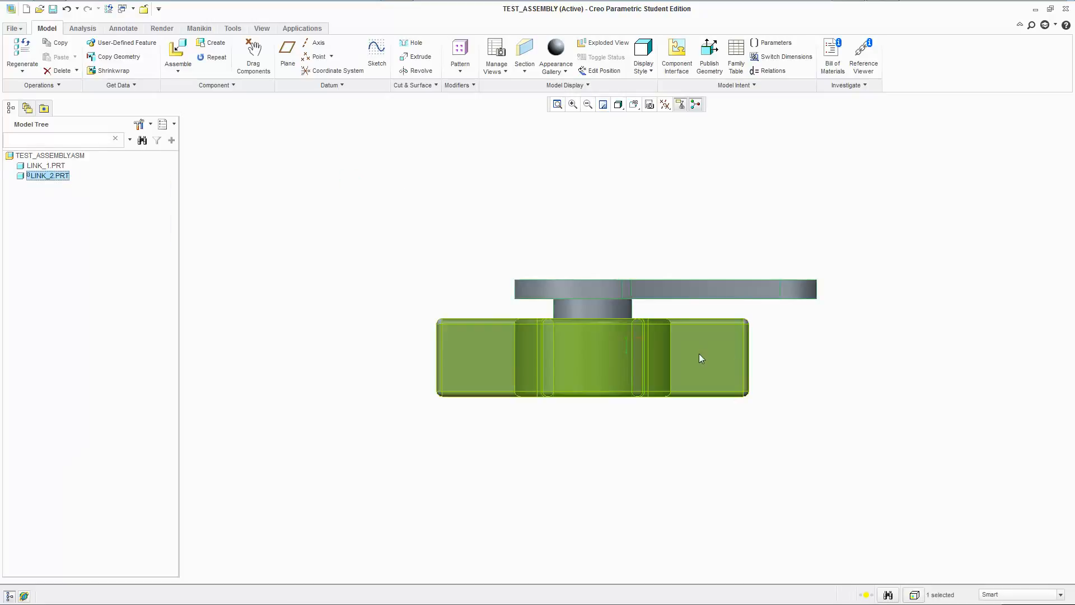
Measure the distance between the inner face of link_2's arm and the facing end of link_1's hub.
click(405, 279)
middle_drag(404, 278, 537, 255)
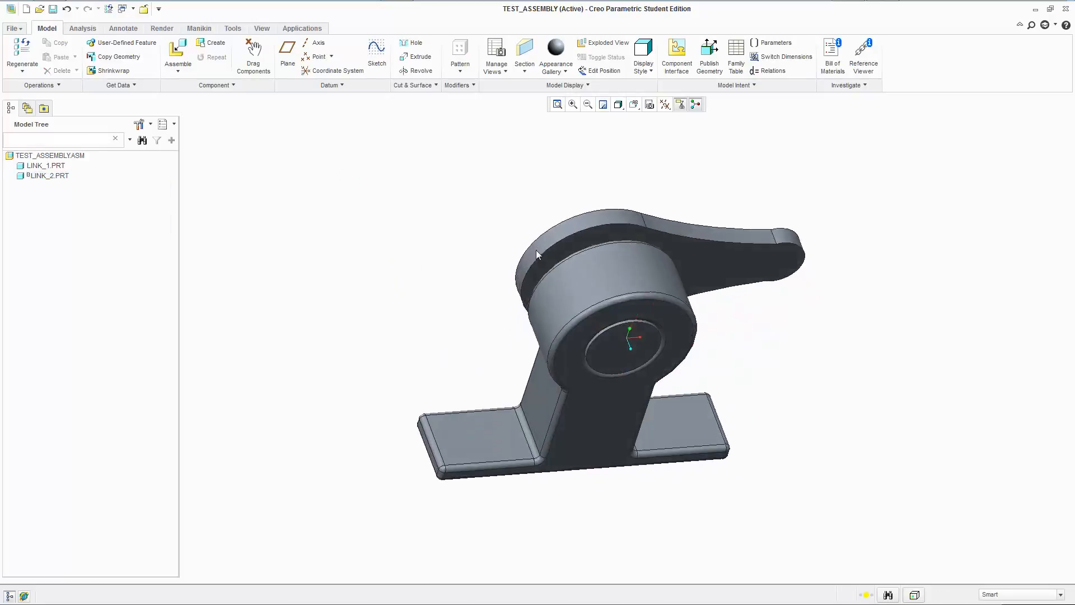
click(83, 28)
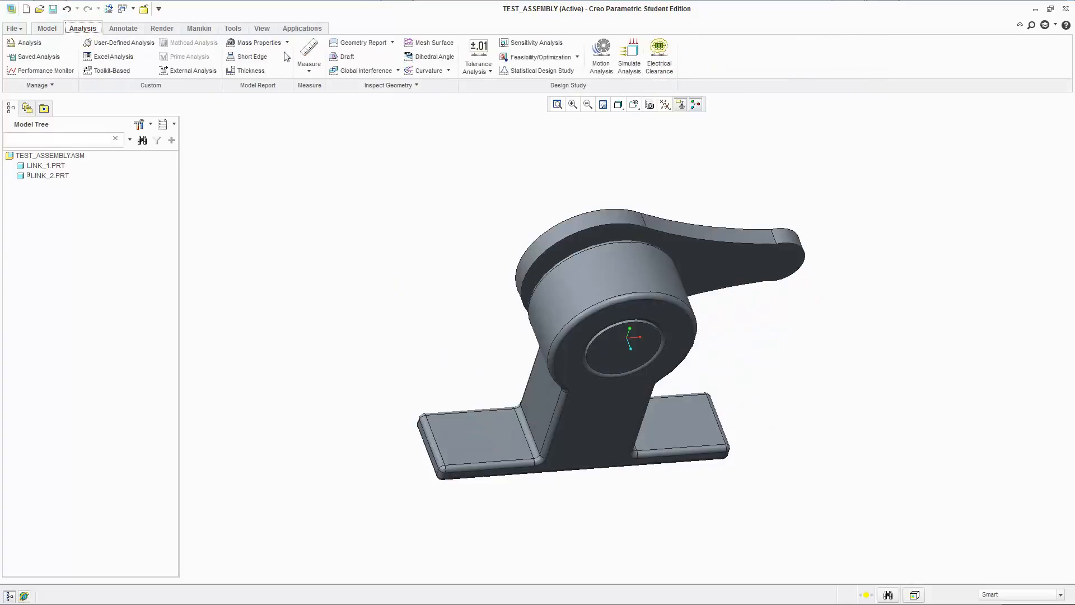
click(309, 71)
click(312, 97)
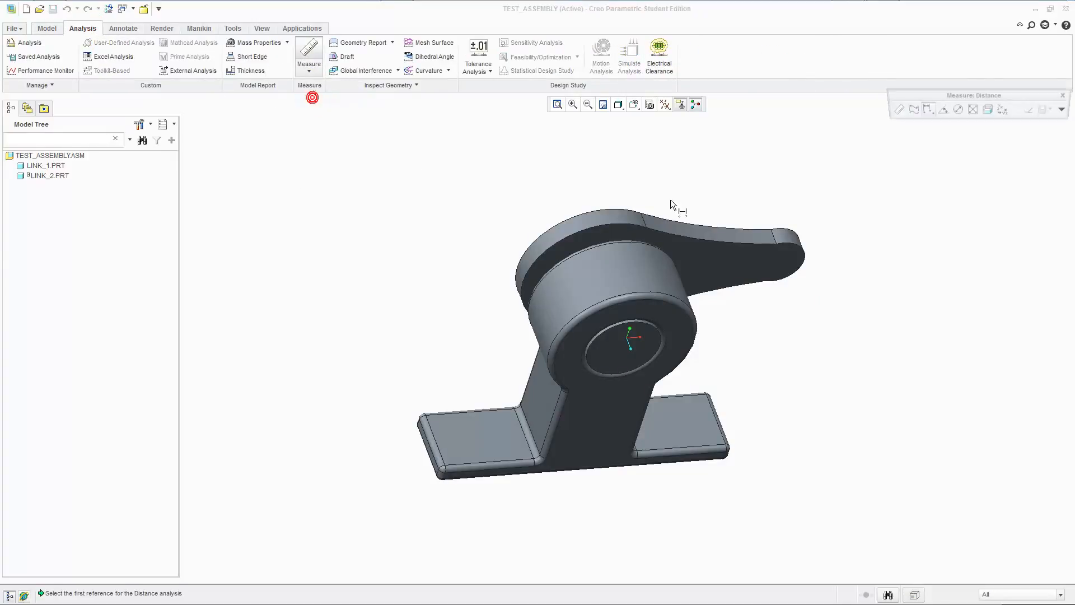
click(741, 258)
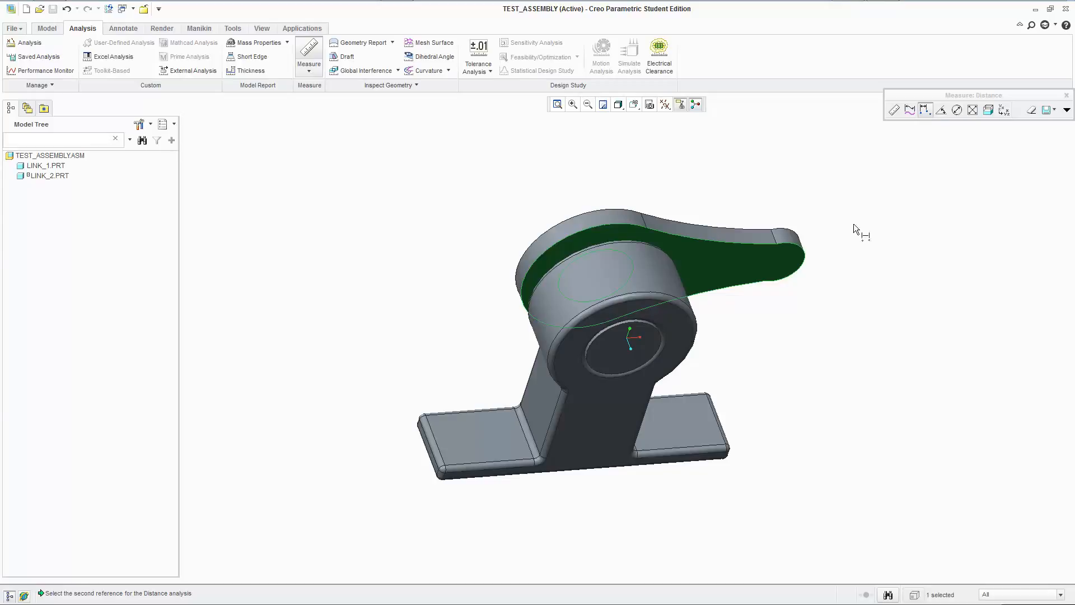
middle_drag(700, 195, 811, 184)
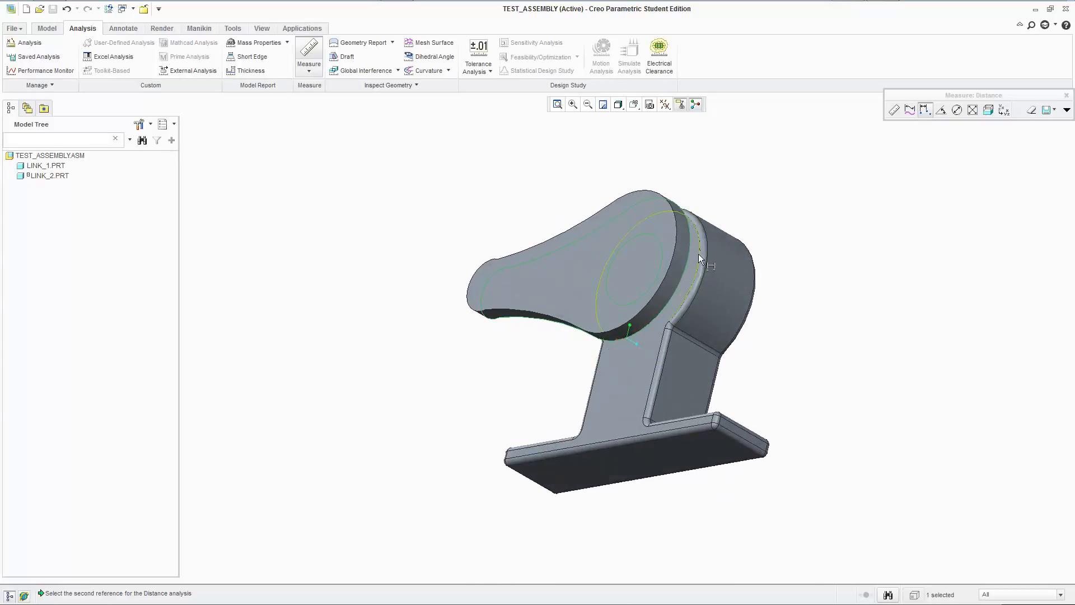
scroll(698, 253, down, 3)
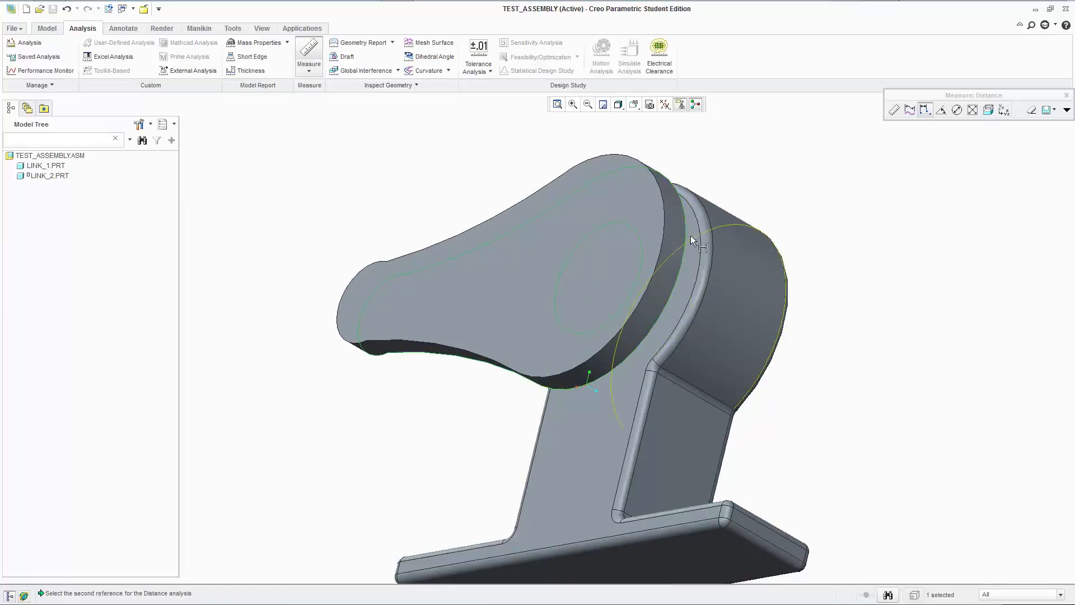
scroll(690, 235, down, 5)
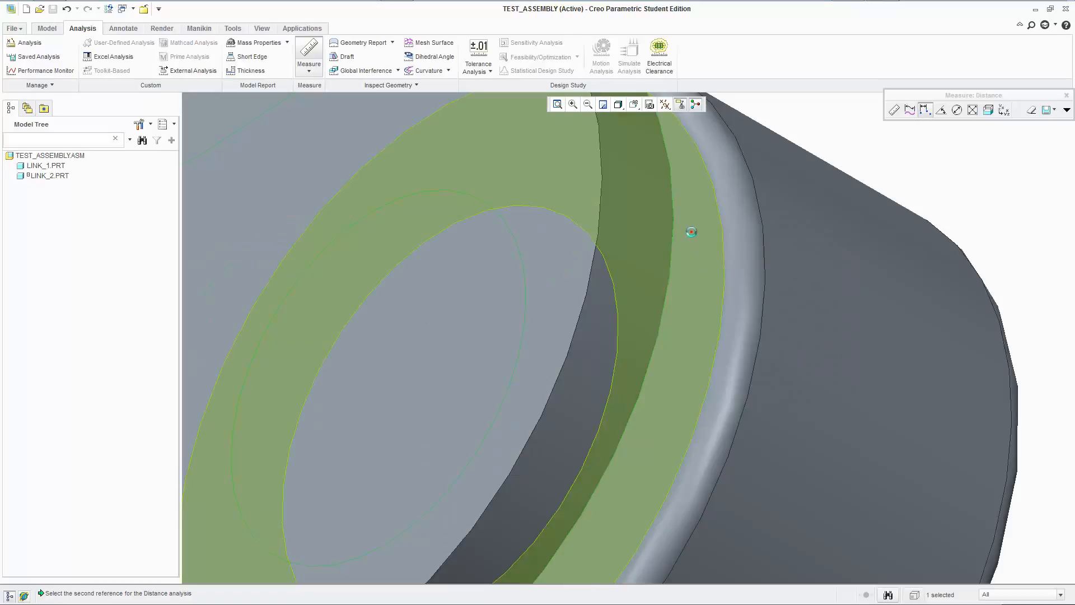
click(691, 231)
scroll(692, 231, up, 5)
middle_drag(861, 233, 798, 284)
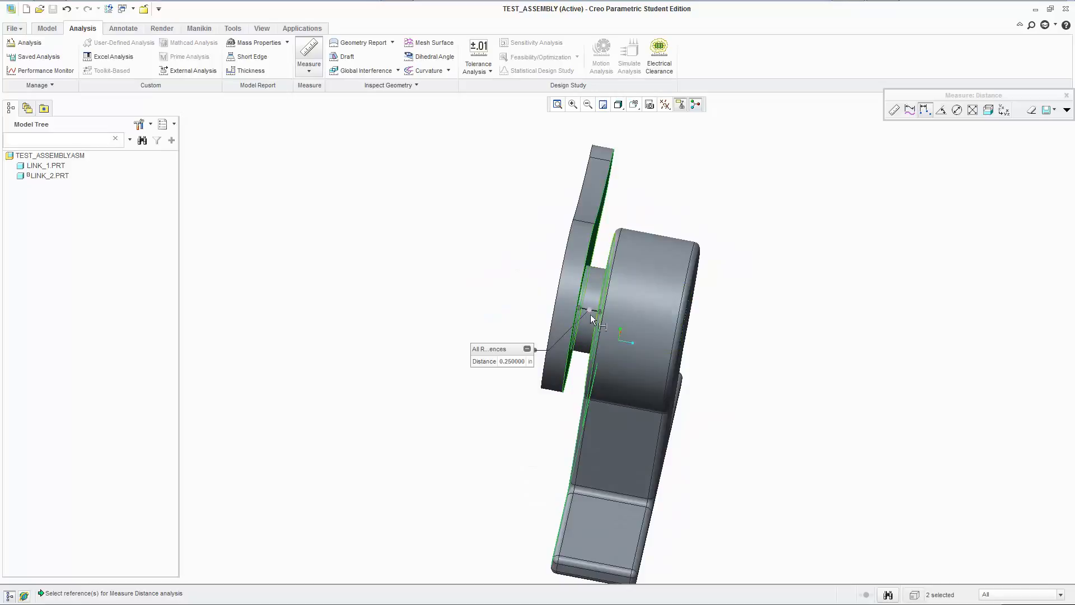
Inspect the measured gap between the arm and hub up close and from another side, and close the measurement.
scroll(583, 319, down, 2)
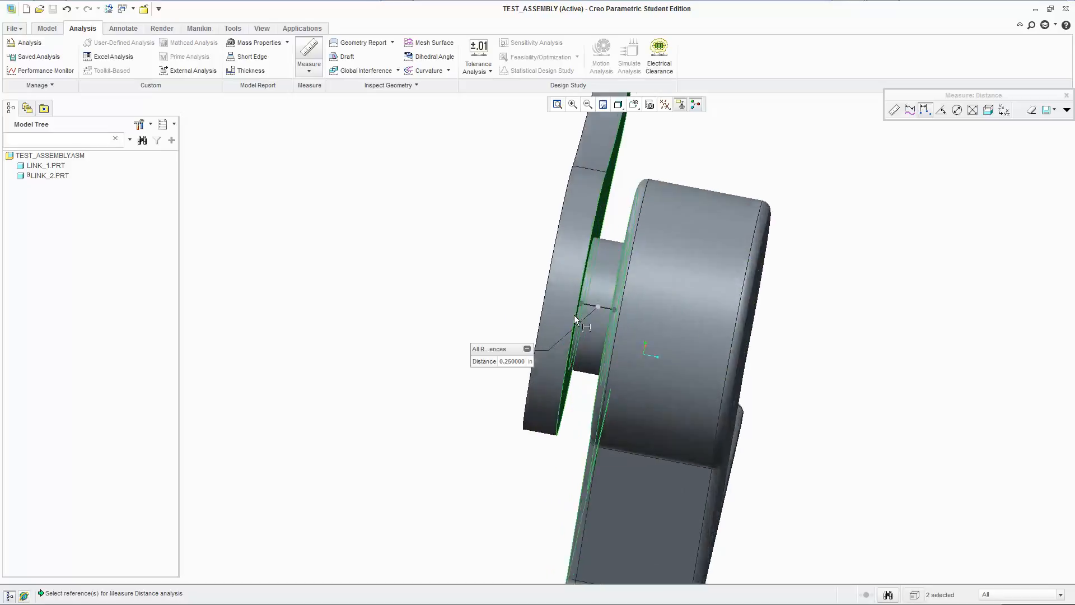
scroll(575, 317, down, 1)
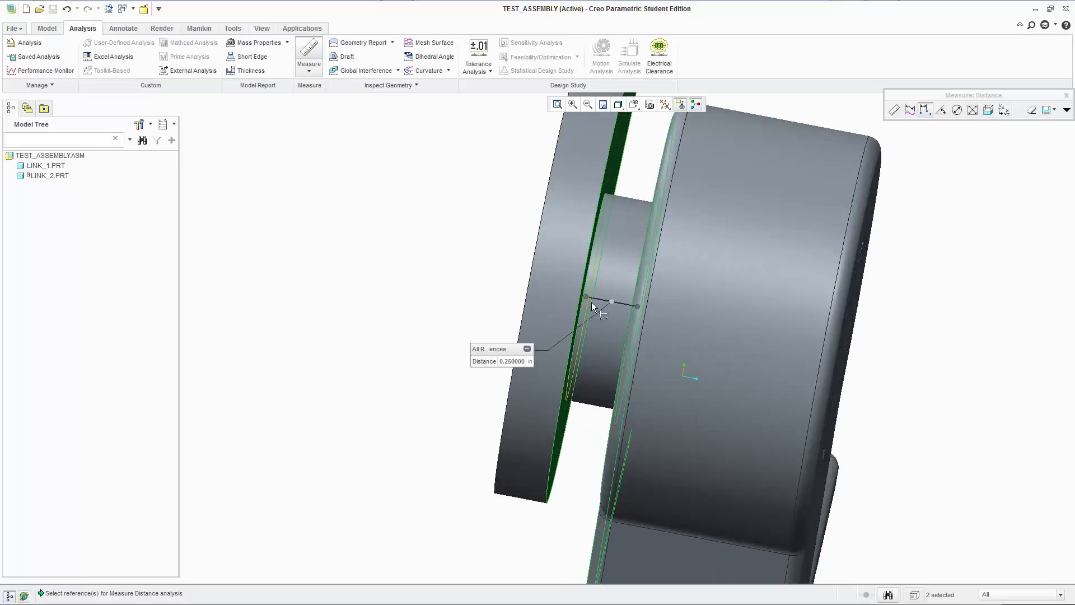
scroll(599, 305, up, 2)
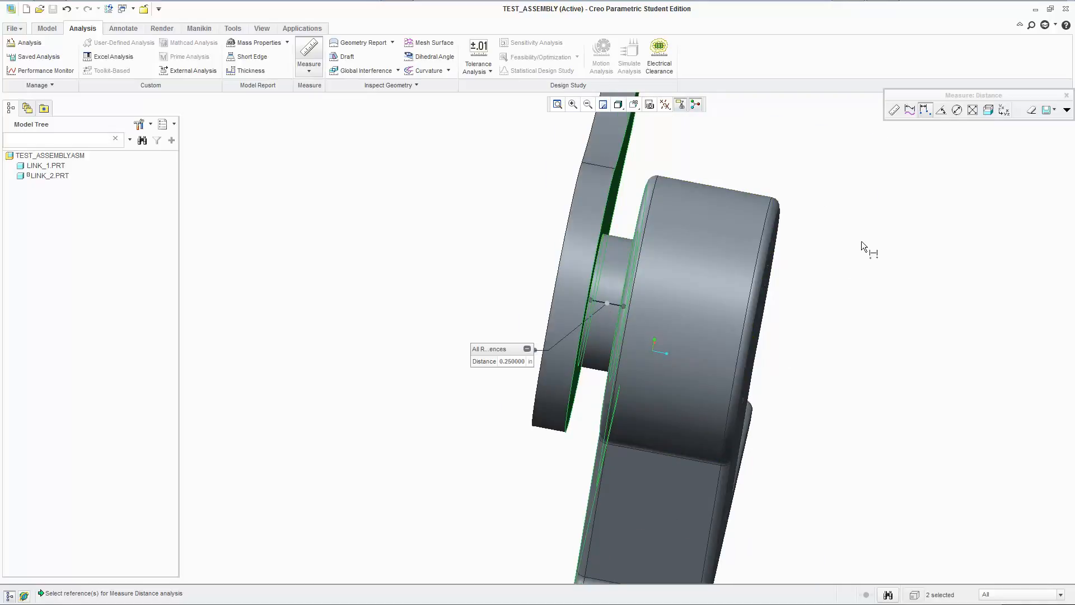
middle_drag(882, 338, 968, 129)
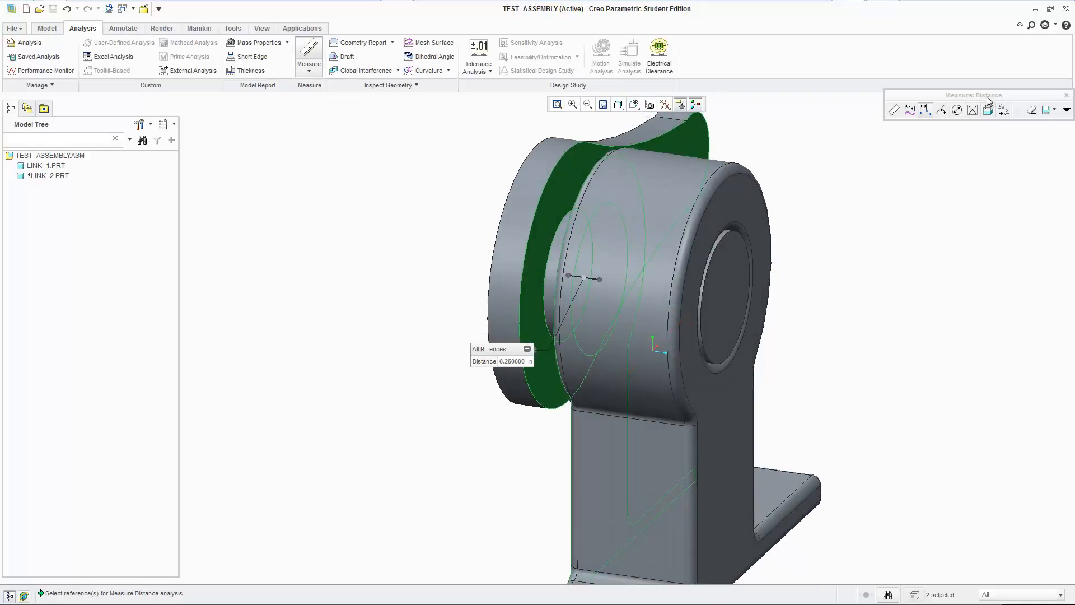
drag(988, 99, 848, 101)
click(926, 100)
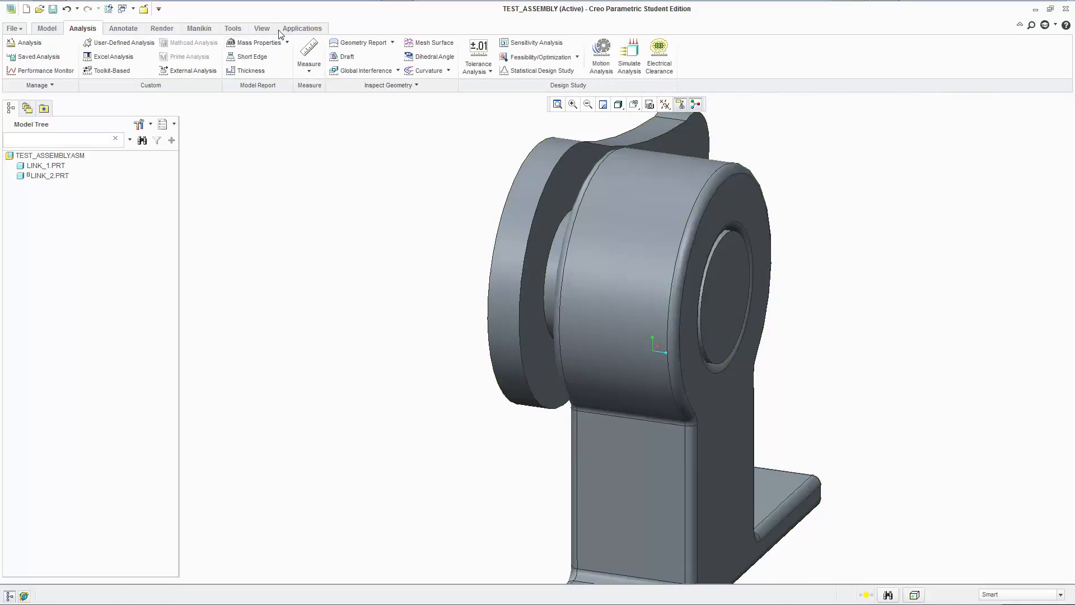
Redefine link_2's placement with the slider's translation axis maximum limit enabled and set to 0.25, and accept it.
click(48, 28)
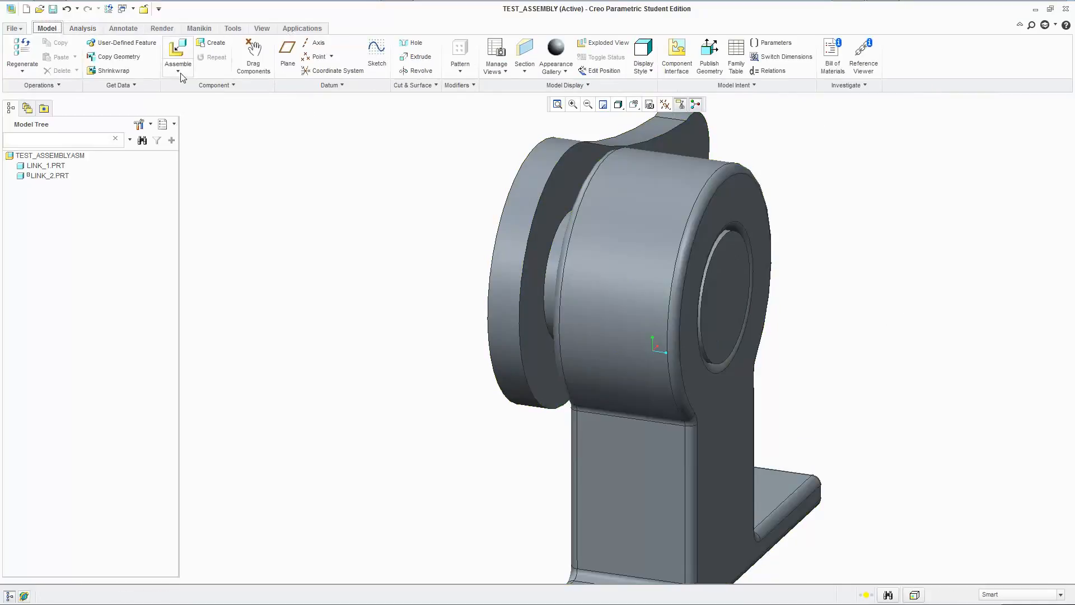
scroll(388, 238, down, 5)
mouse_move(595, 286)
middle_down()
mouse_move(569, 266)
mouse_move(532, 281)
mouse_move(636, 302)
mouse_move(628, 319)
mouse_move(583, 313)
mouse_move(621, 362)
middle_up()
right_click(50, 177)
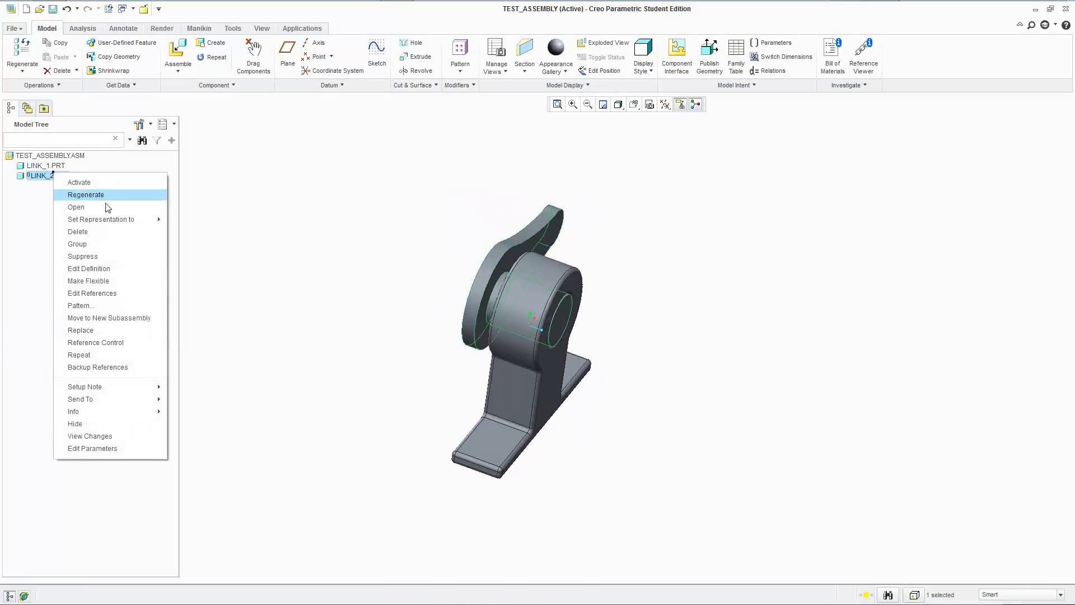
click(107, 268)
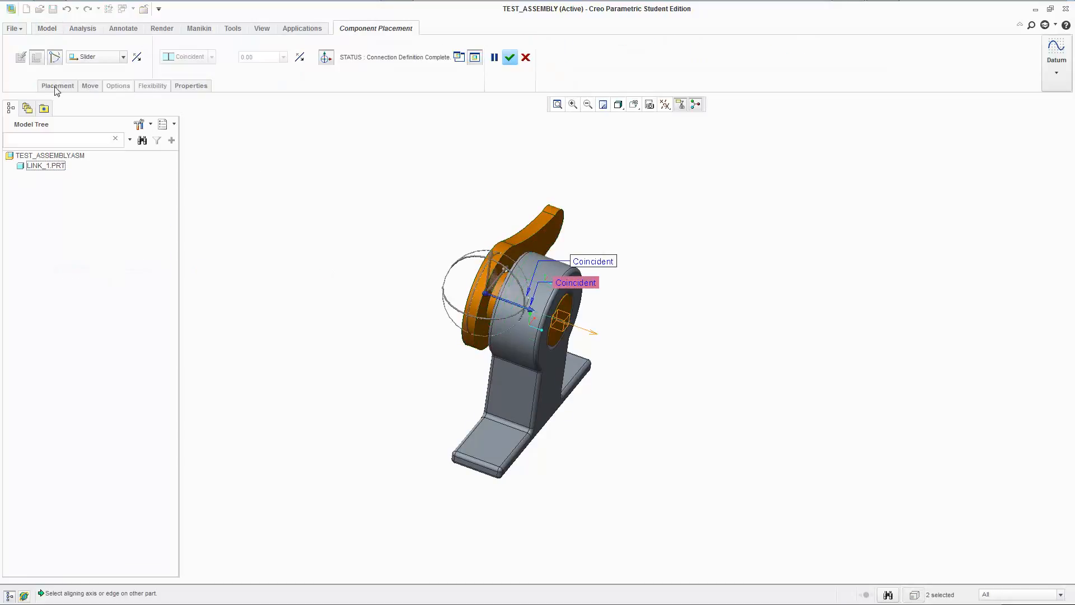
click(57, 87)
click(90, 166)
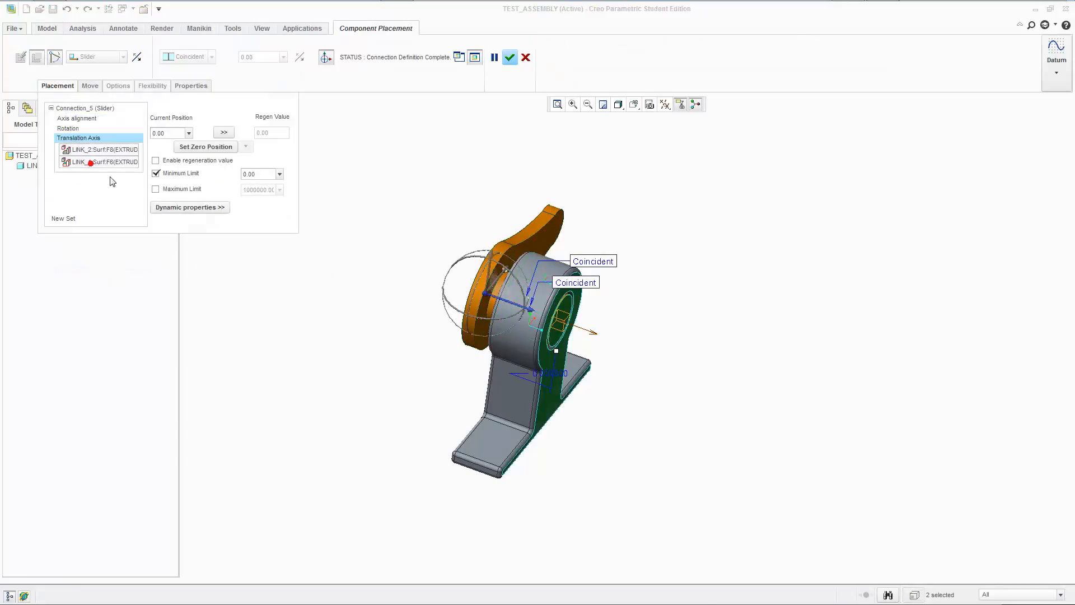
click(174, 191)
text(0.25)
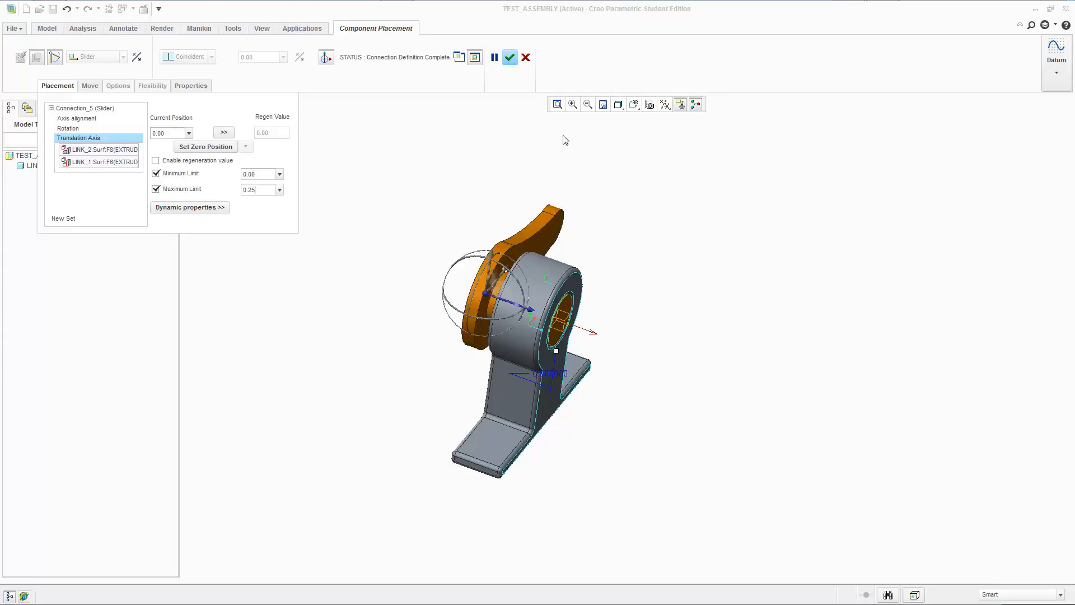
click(509, 57)
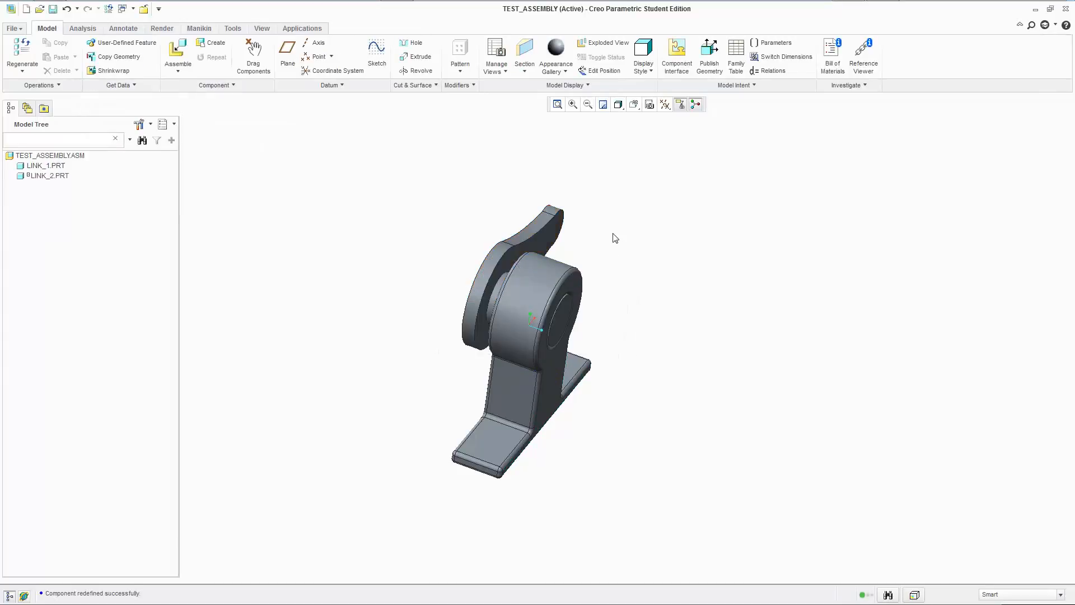
Test the slider's travel between its two limits by moving link_2 back and forth through link_1's hub.
scroll(622, 331, down, 3)
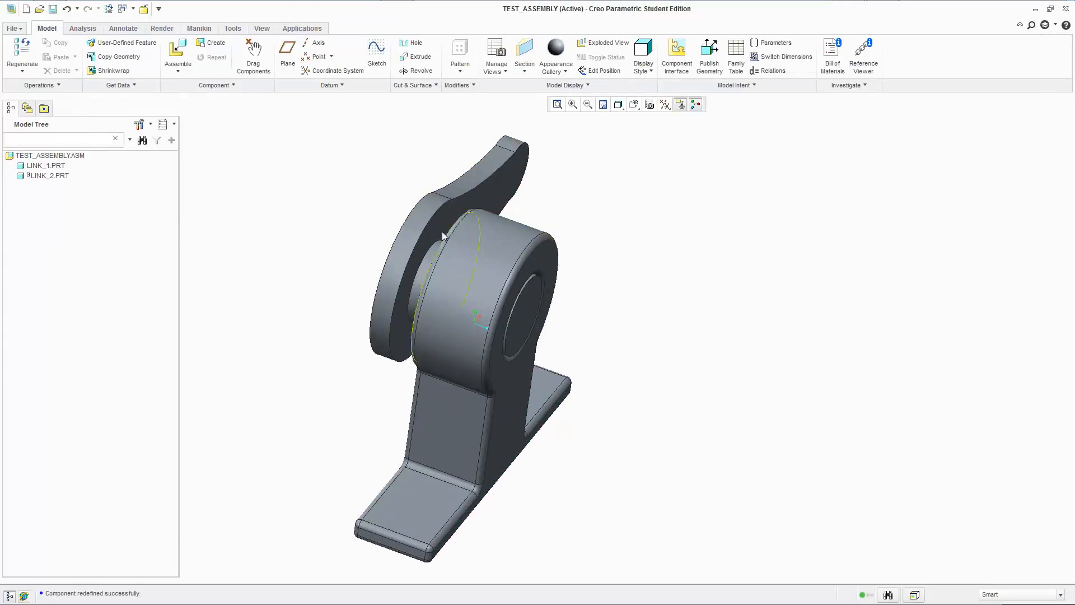
mouse_move(502, 282)
ctrl+alt+mouse_down()
mouse_move(442, 259)
mouse_move(511, 300)
mouse_move(436, 243)
mouse_move(464, 254)
ctrl+alt+mouse_up()
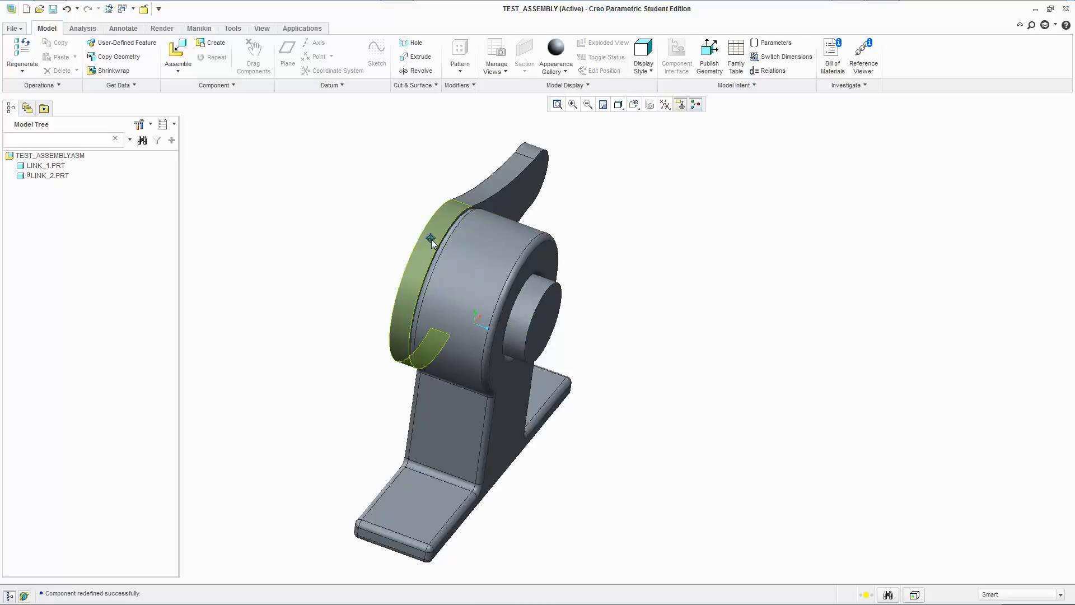
ctrl+alt+drag(431, 240, 454, 251)
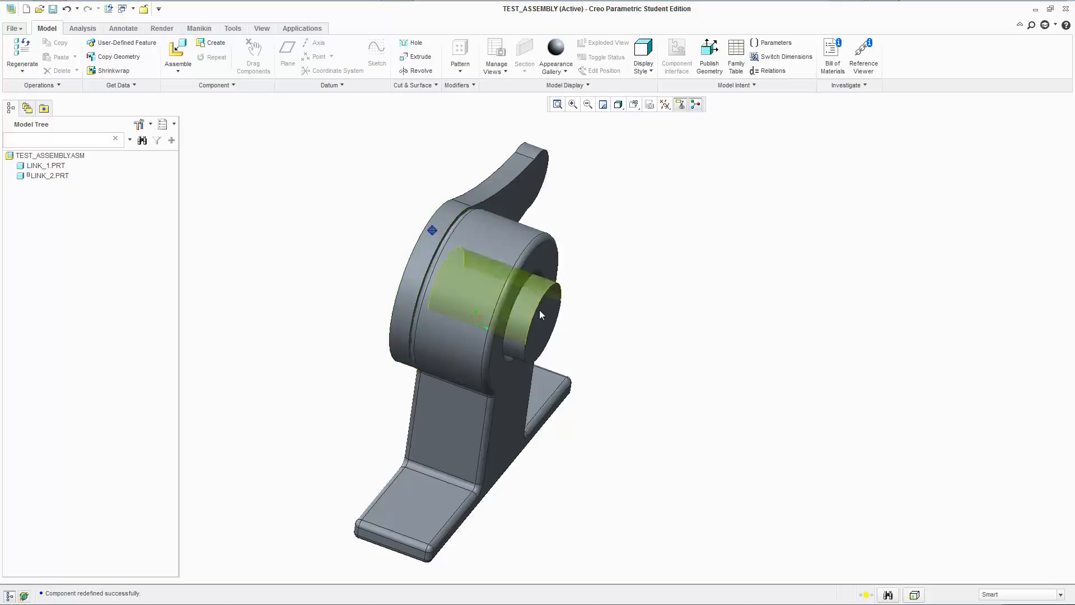
mouse_move(545, 316)
ctrl+alt+mouse_down()
mouse_move(505, 303)
mouse_move(558, 340)
mouse_move(489, 302)
ctrl+alt+mouse_up()
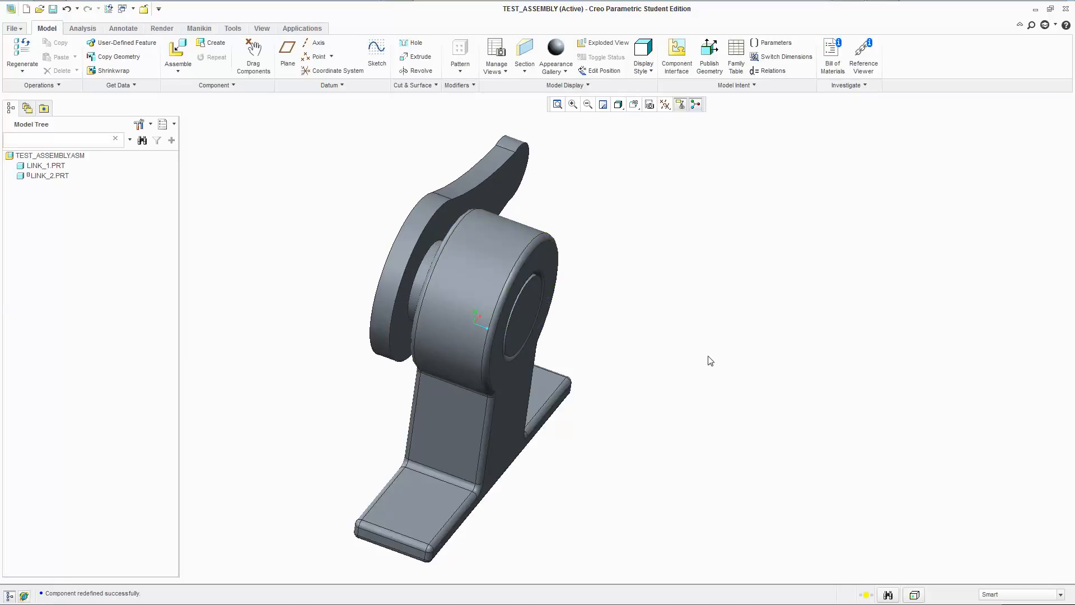
middle_drag(706, 359, 676, 351)
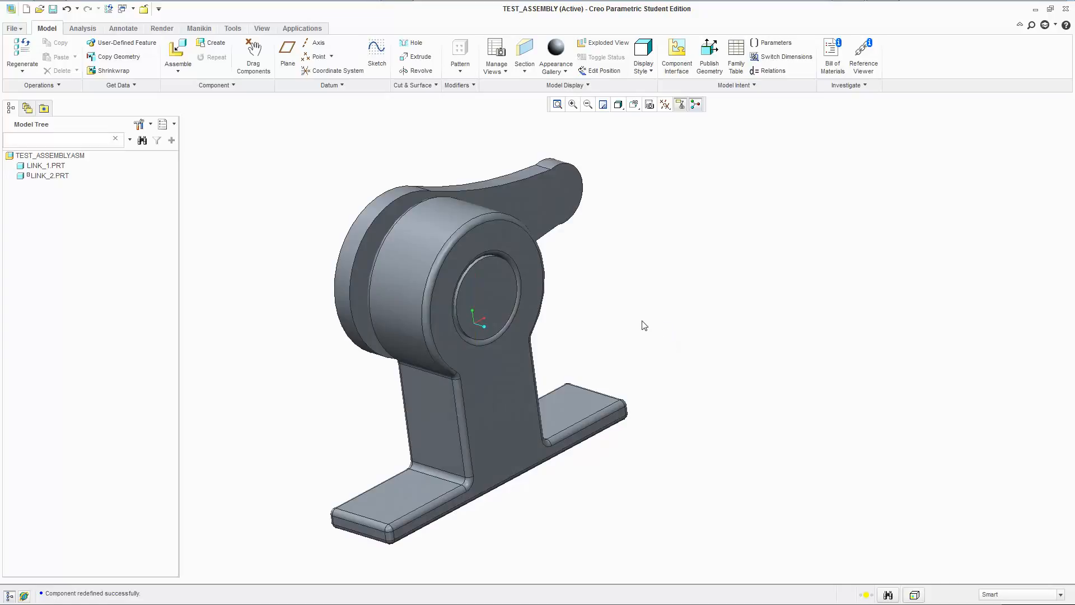
middle_drag(668, 292, 622, 273)
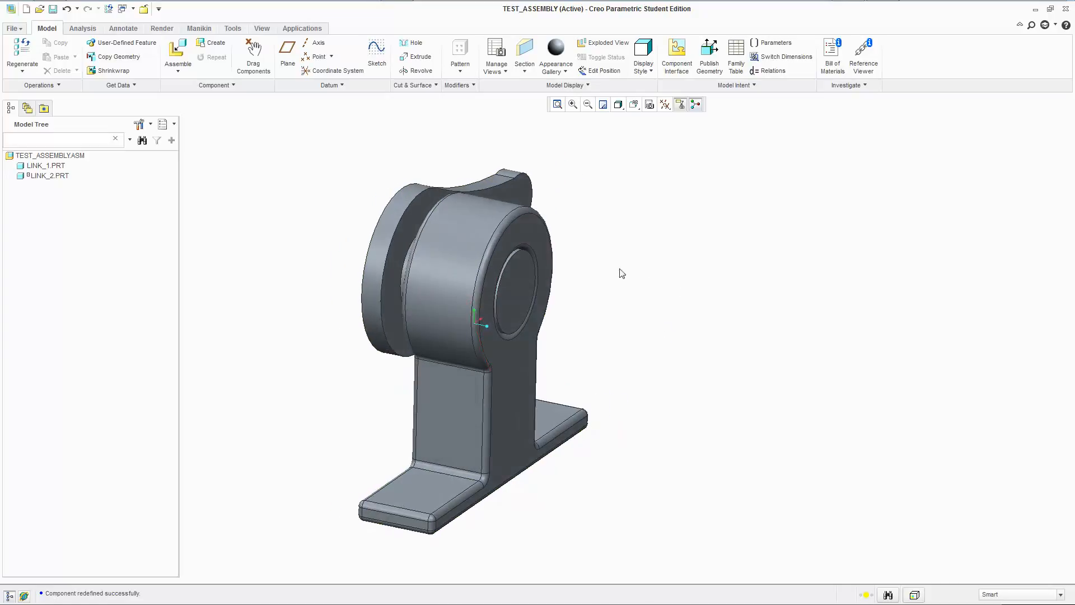
middle_drag(314, 254, 338, 274)
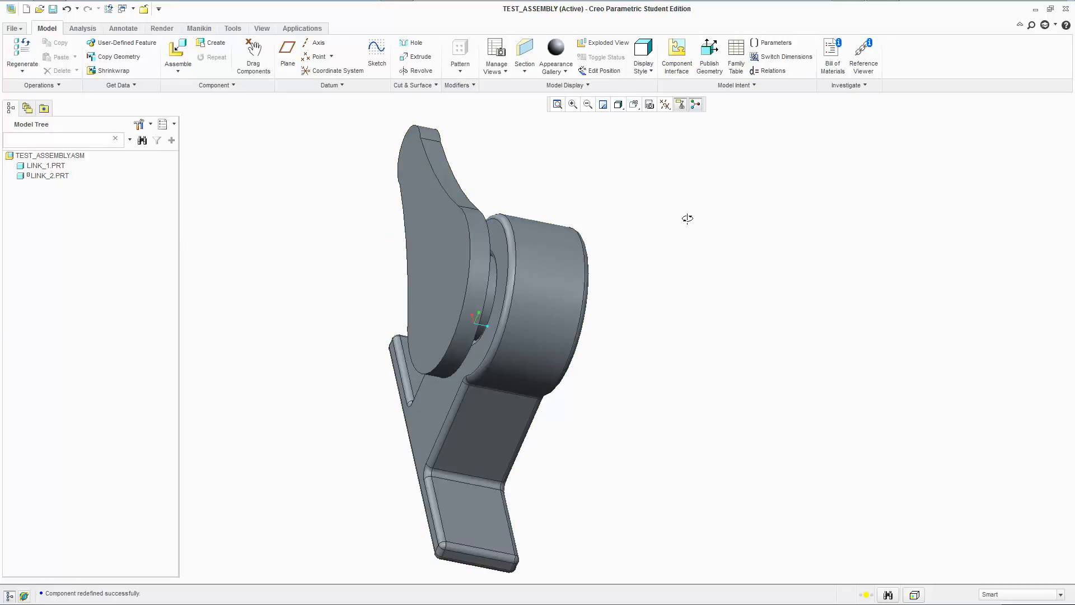
middle_drag(689, 221, 629, 240)
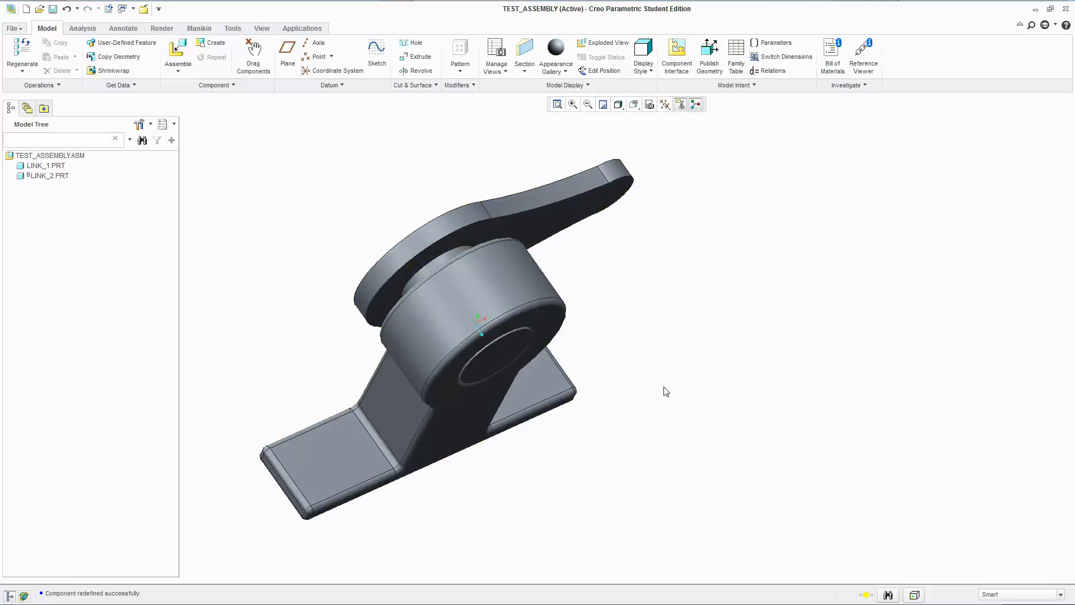
mouse_move(708, 431)
middle_down()
mouse_move(655, 341)
mouse_move(690, 442)
middle_up()
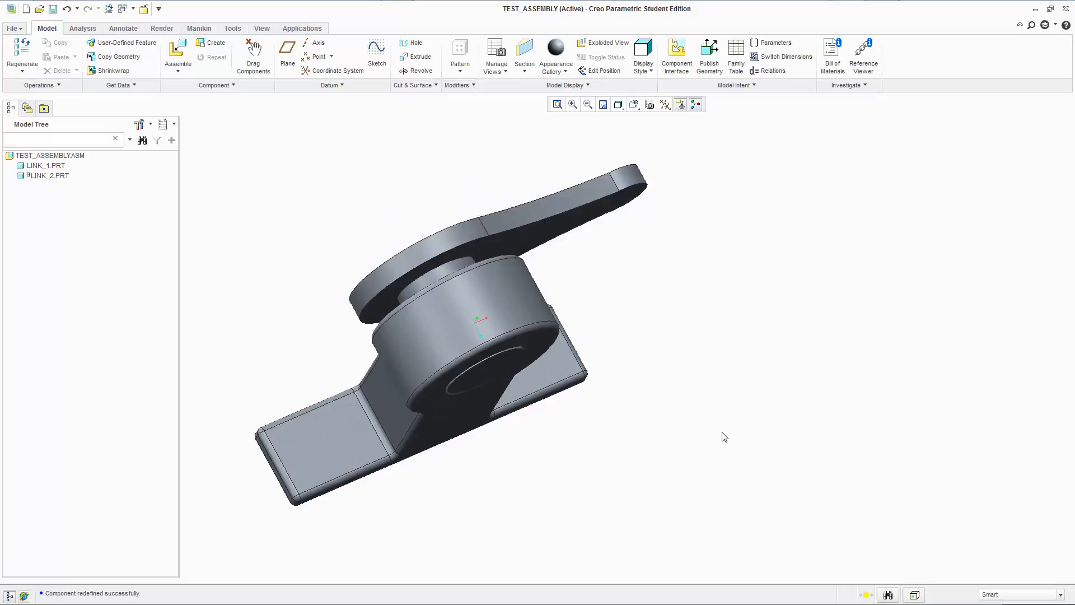
middle_drag(654, 473, 658, 454)
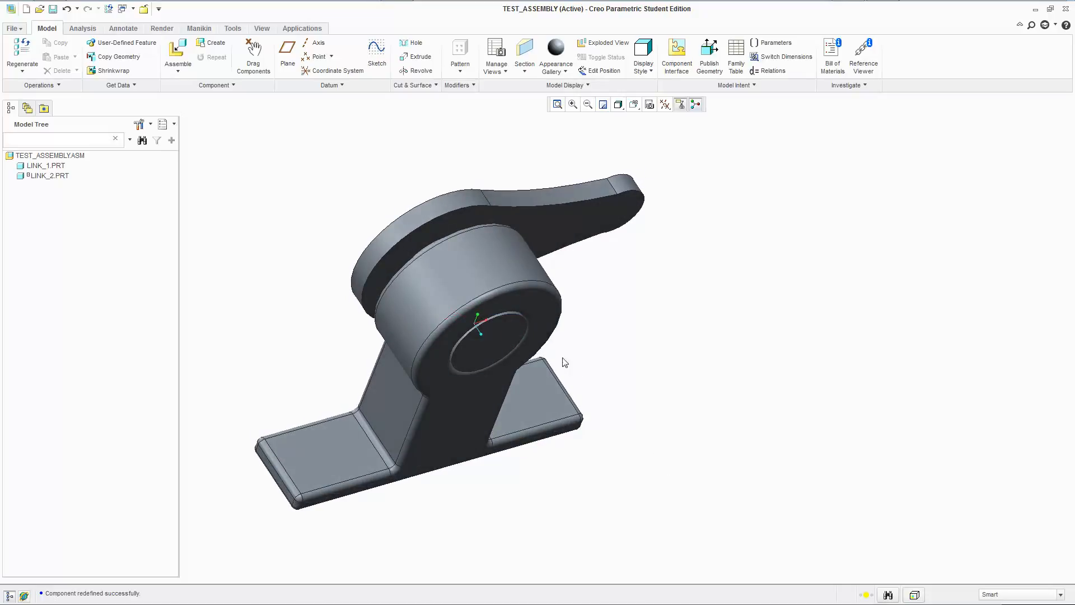
mouse_move(509, 322)
ctrl+alt+mouse_down()
mouse_move(572, 392)
mouse_move(631, 390)
mouse_move(642, 373)
ctrl+alt+mouse_up()
Reopen link_2's placement definition and change its connection type from Slider to Rigid.
right_click(50, 179)
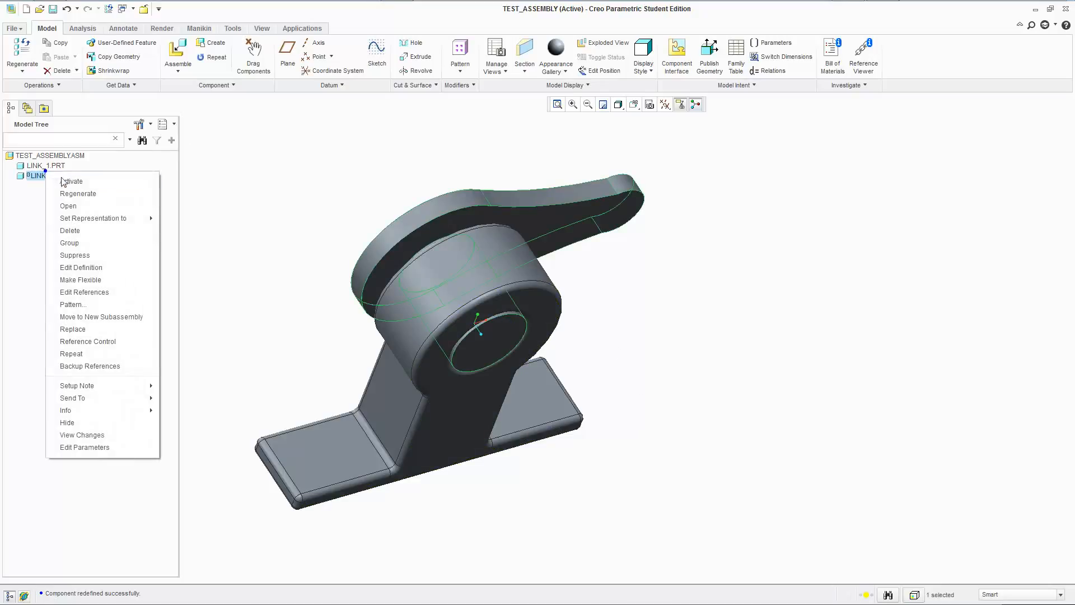
click(107, 263)
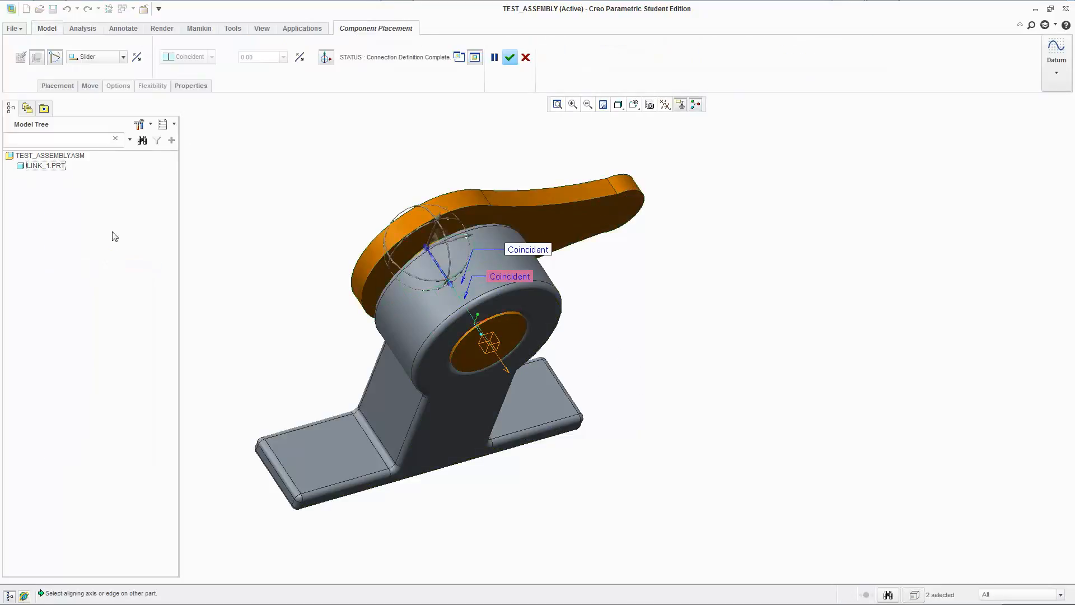
click(87, 58)
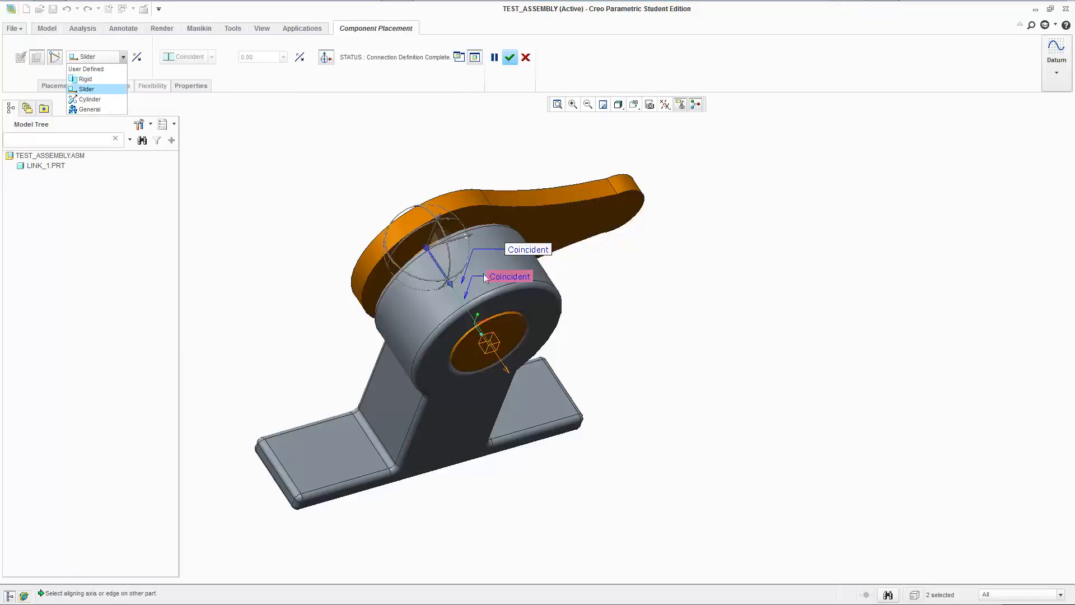
click(85, 79)
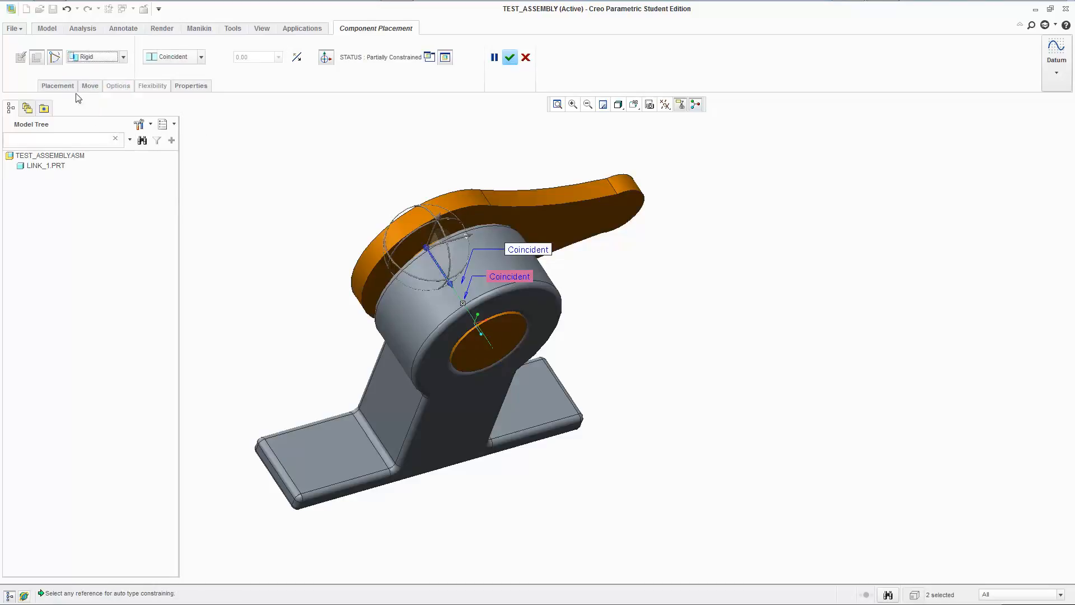
Add a Coincident constraint between link_1's front face and the end face of link_2's pin, and accept the placement.
click(66, 85)
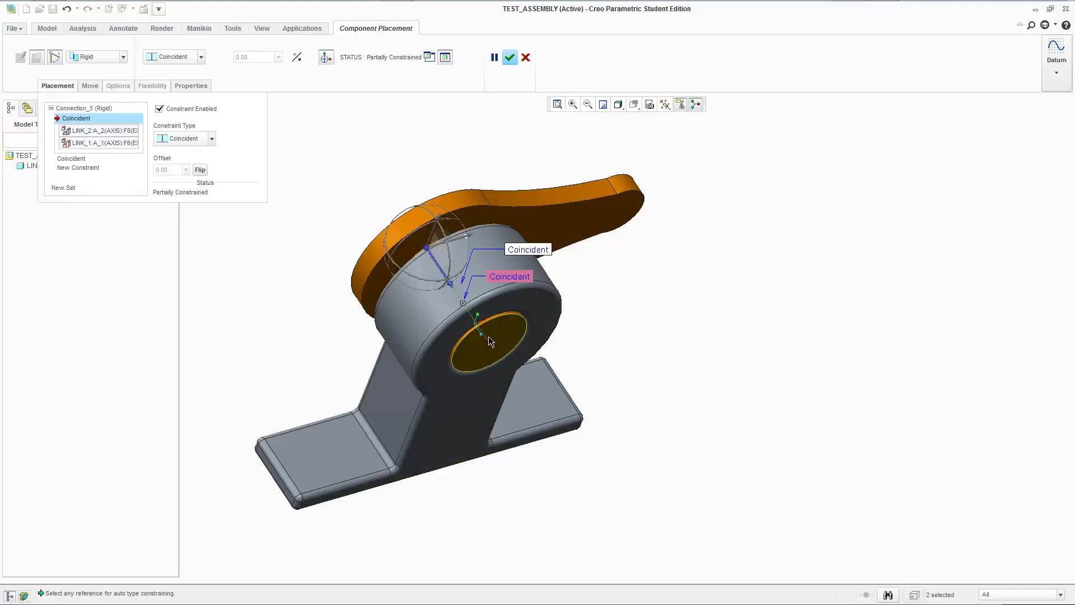
click(78, 168)
click(515, 297)
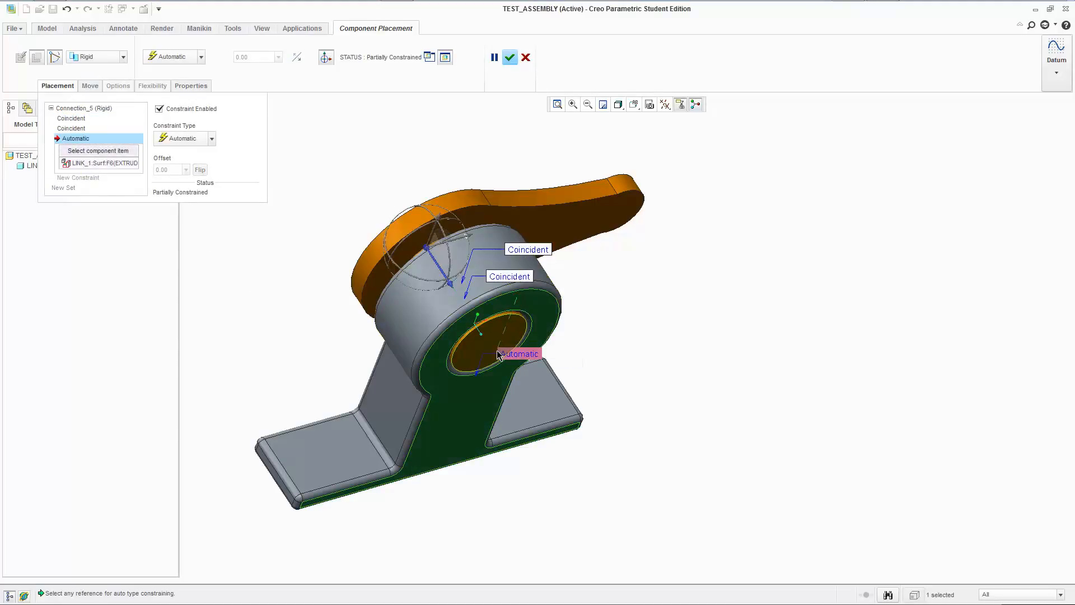
click(497, 350)
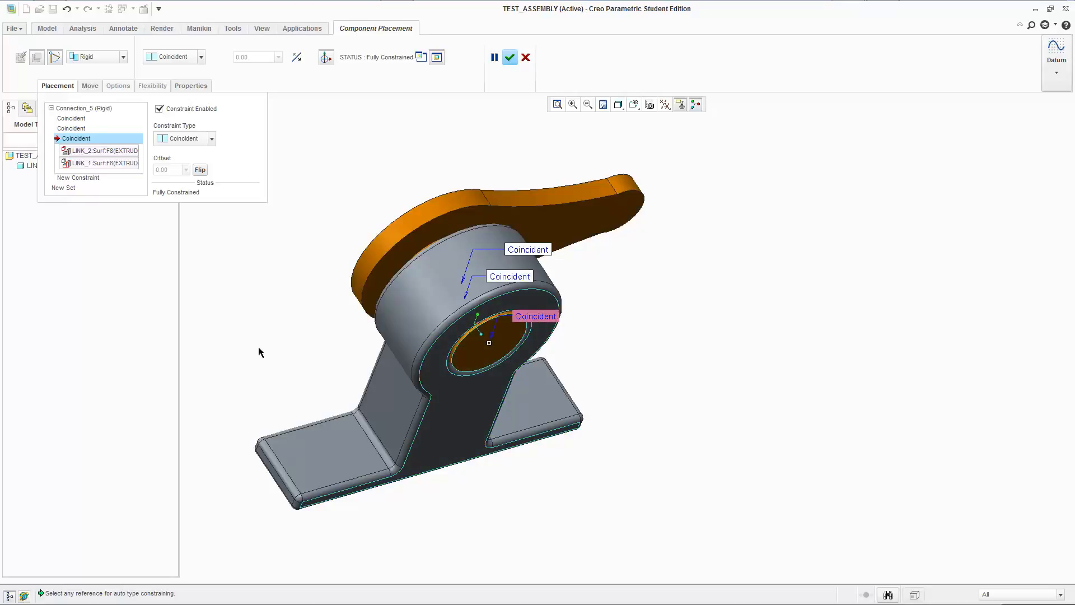
click(510, 57)
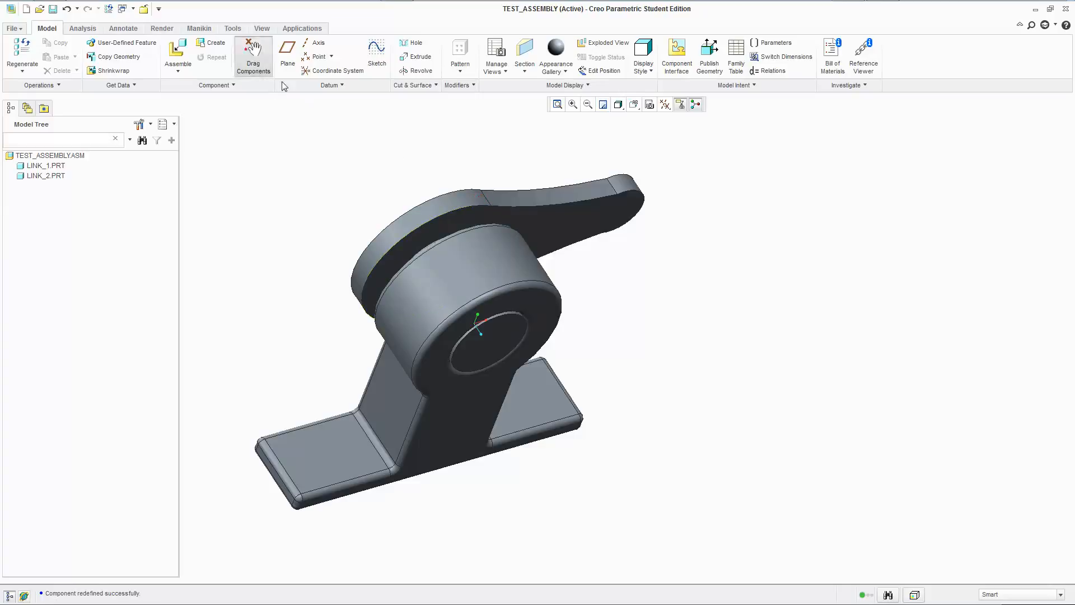
Test whether link_2 can be moved by its arm with Drag Components, and end the test.
click(253, 56)
click(516, 197)
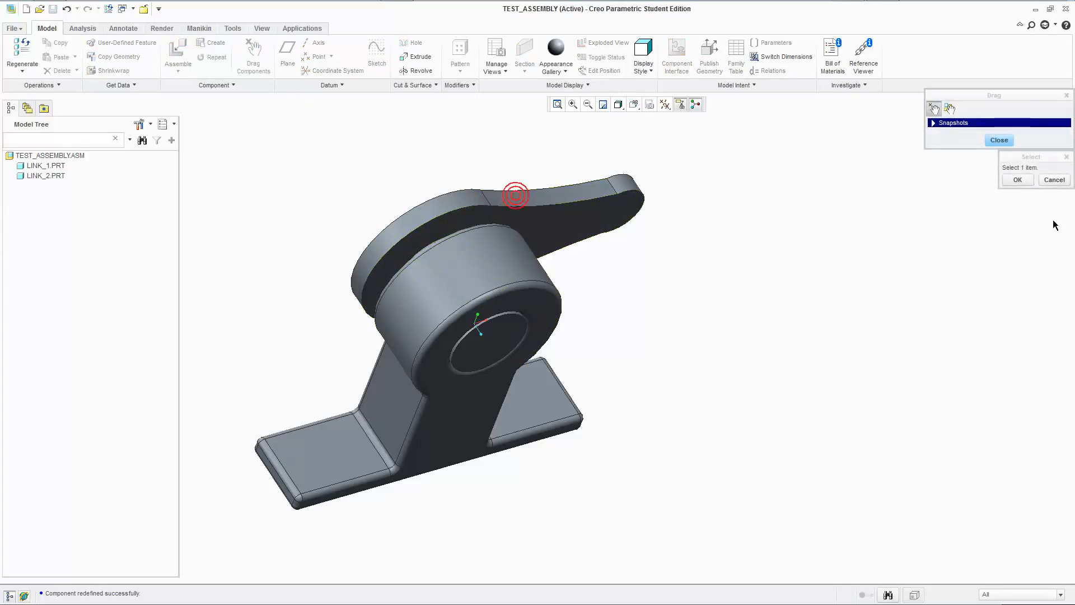
click(1054, 179)
click(999, 140)
Reopen link_2's placement definition and show its constraint set.
right_click(28, 175)
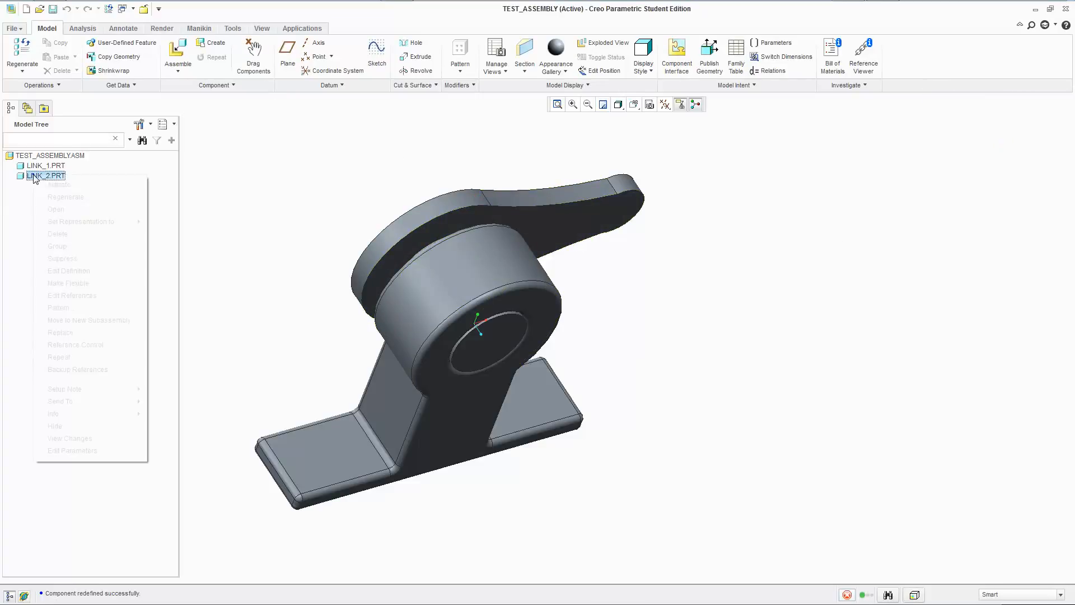
click(93, 272)
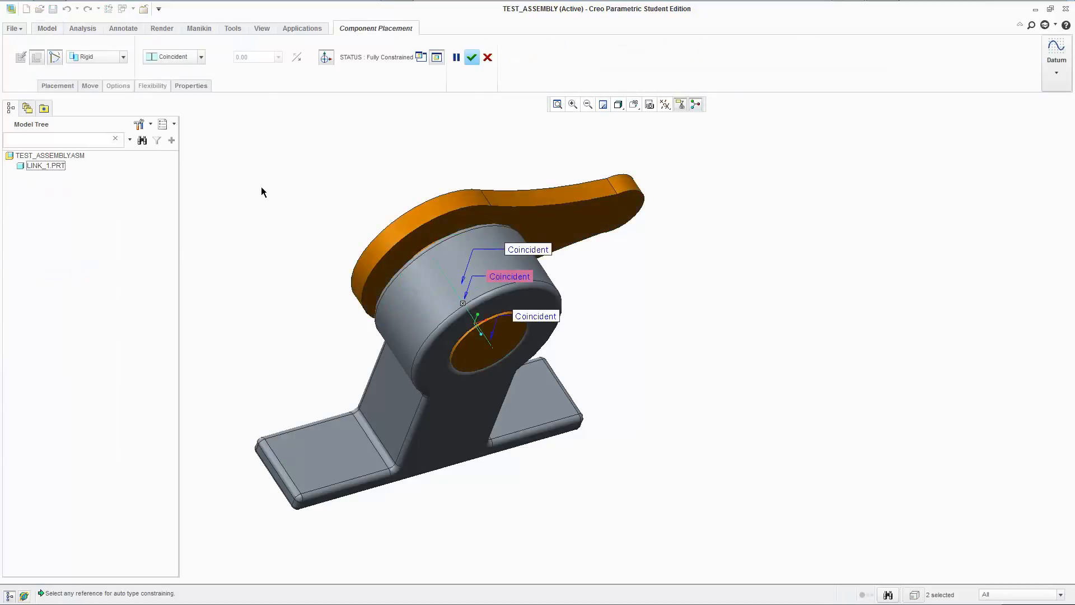
click(51, 86)
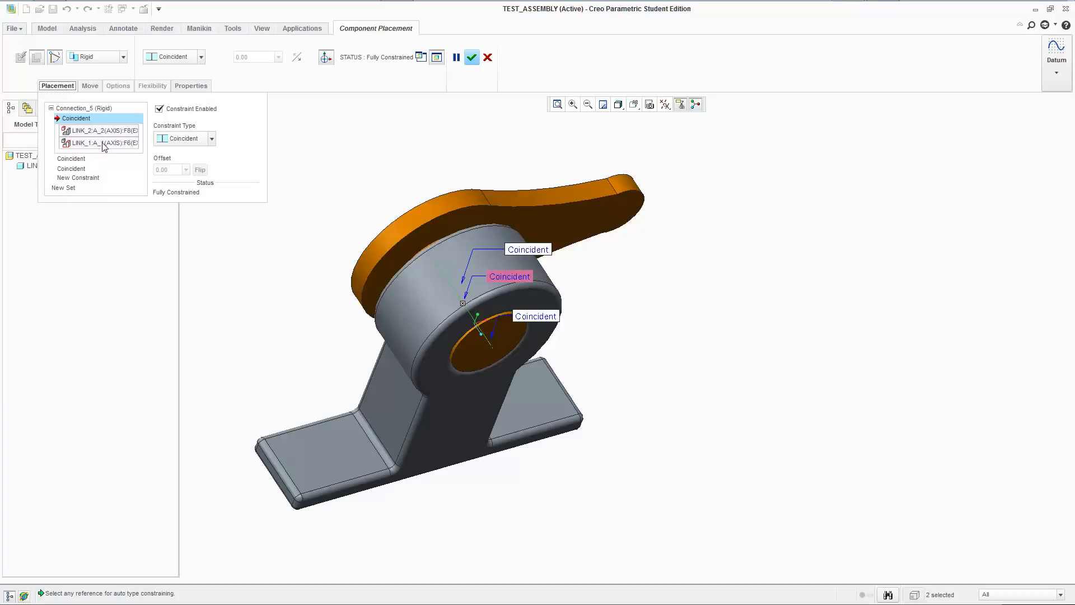
Try to replace link_2's axis reference in the first Coincident constraint with a link_2 surface, and check the available constraint types.
right_click(79, 135)
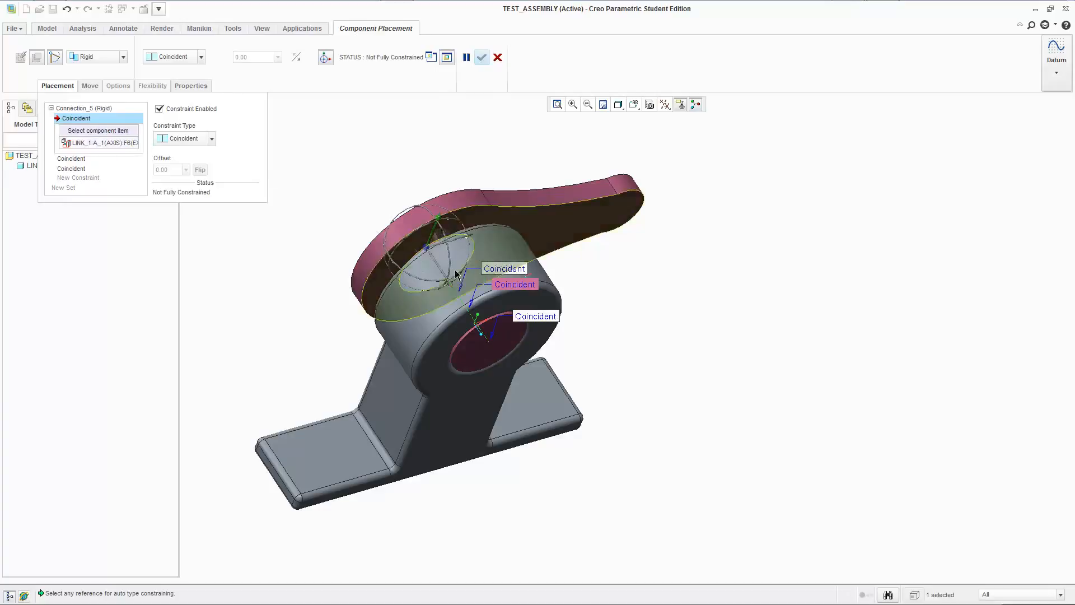
click(468, 261)
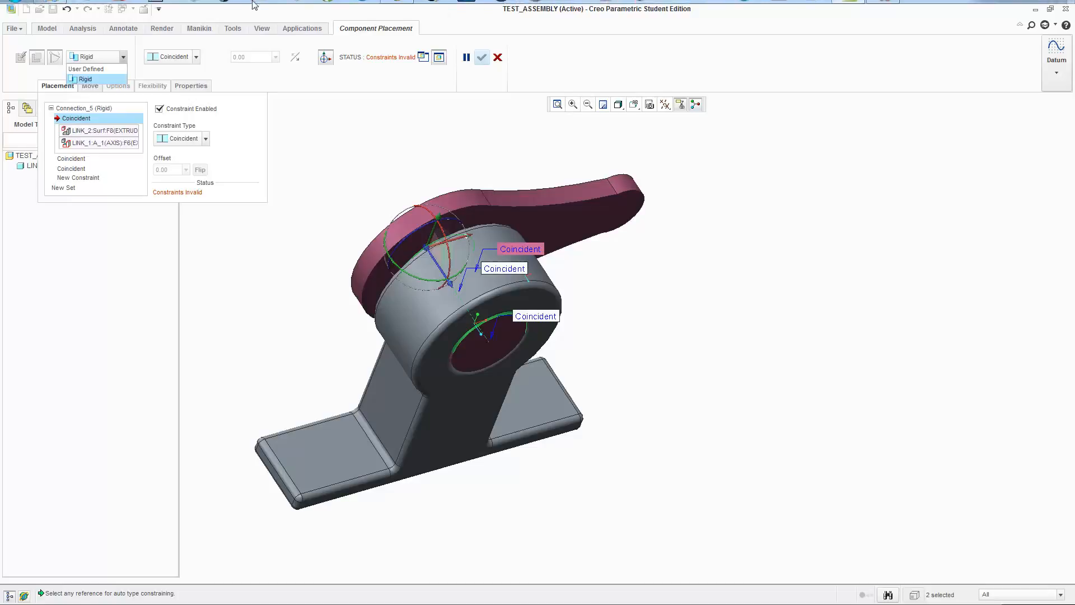
click(197, 56)
click(186, 59)
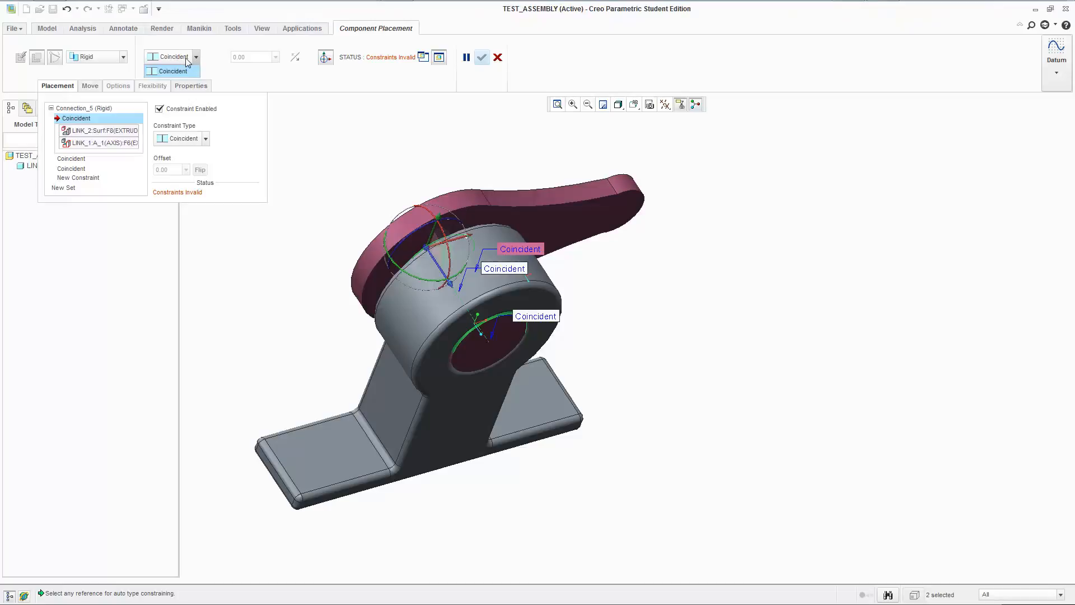
Delete the three Coincident constraints from link_2's Rigid connection one by one, checking the available constraint types after each deletion.
right_click(90, 130)
click(112, 132)
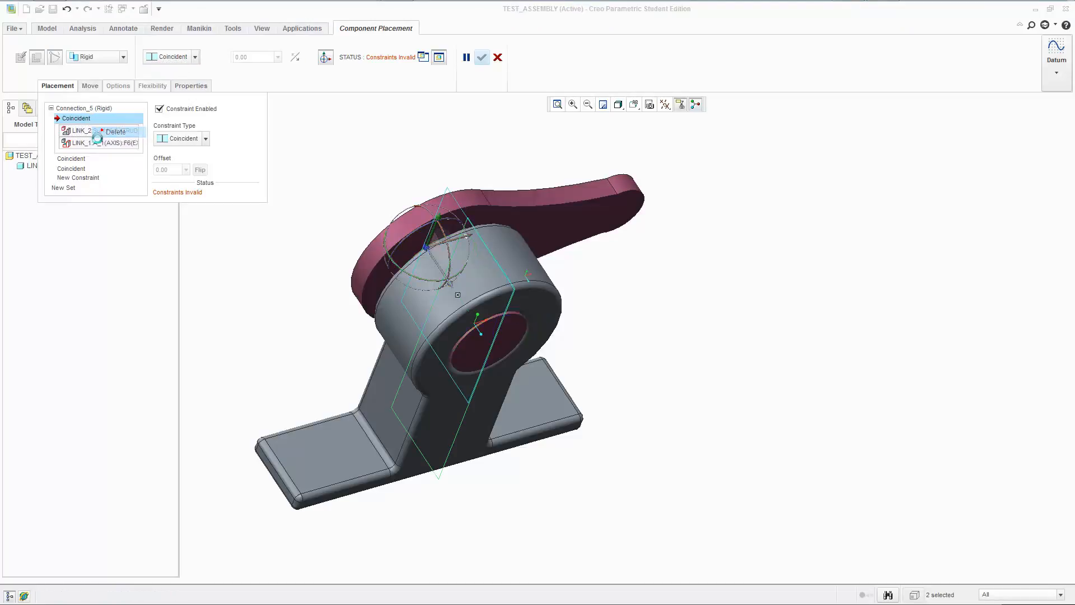
click(186, 58)
click(185, 56)
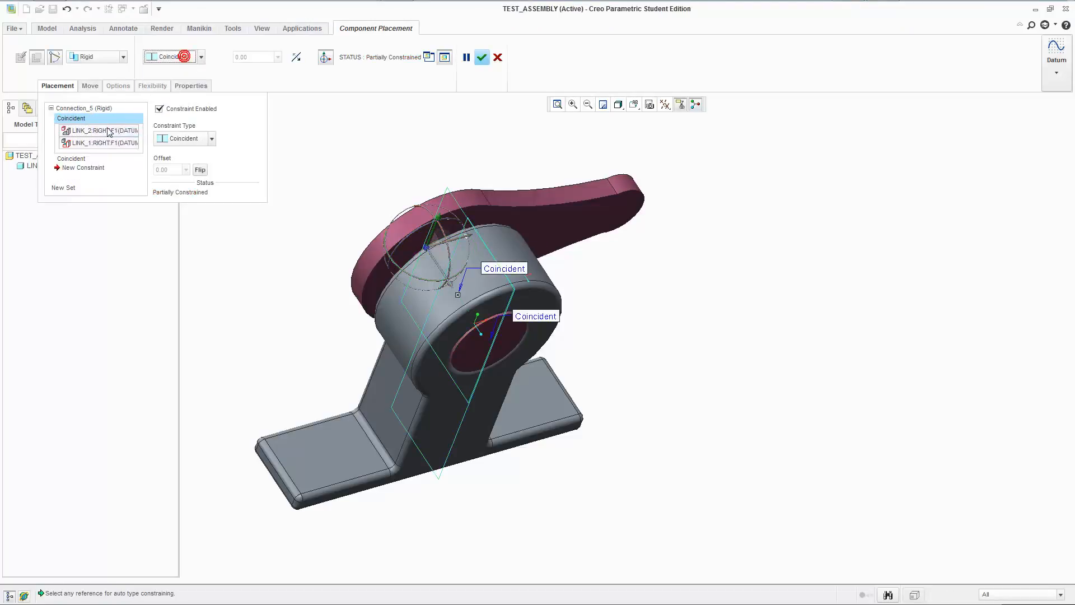
right_click(88, 115)
click(106, 124)
click(169, 57)
click(171, 58)
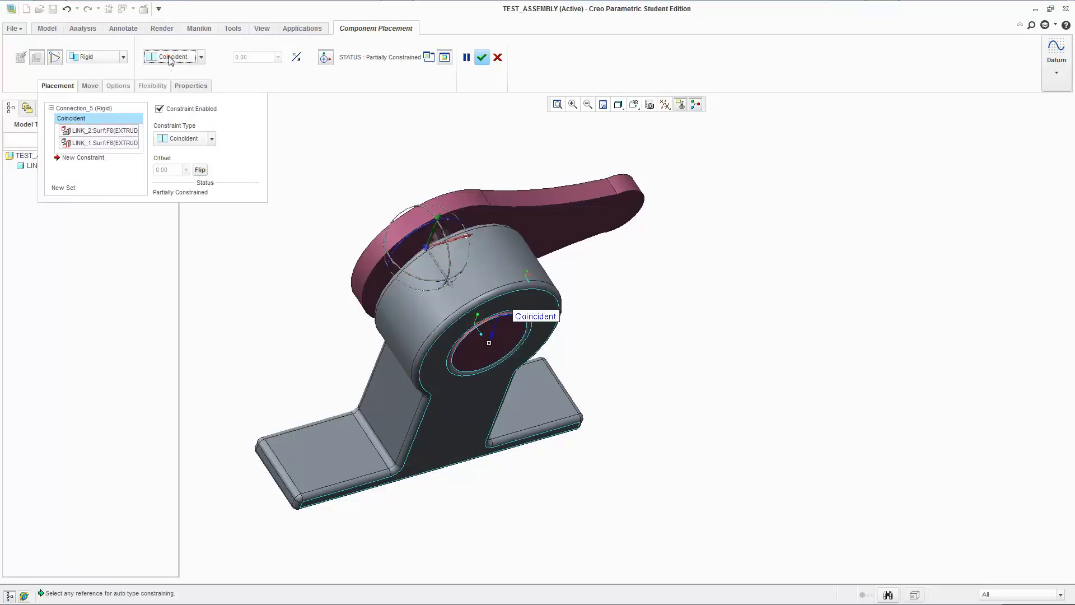
right_click(78, 119)
click(98, 126)
Nudge link_2 slightly, lock it in that position with a Fix constraint, and accept the placement.
click(176, 57)
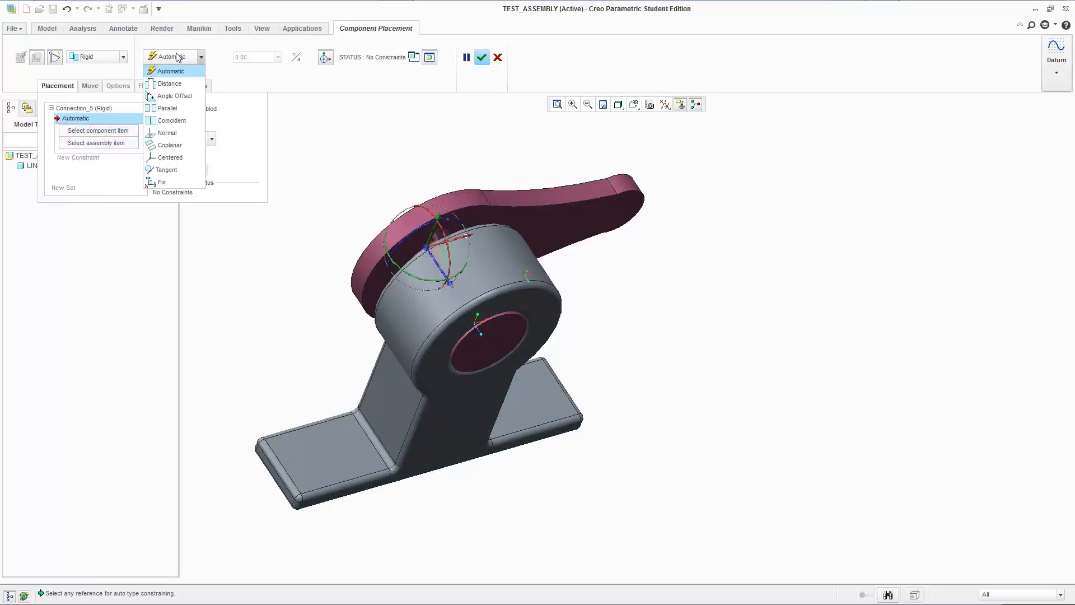
click(178, 57)
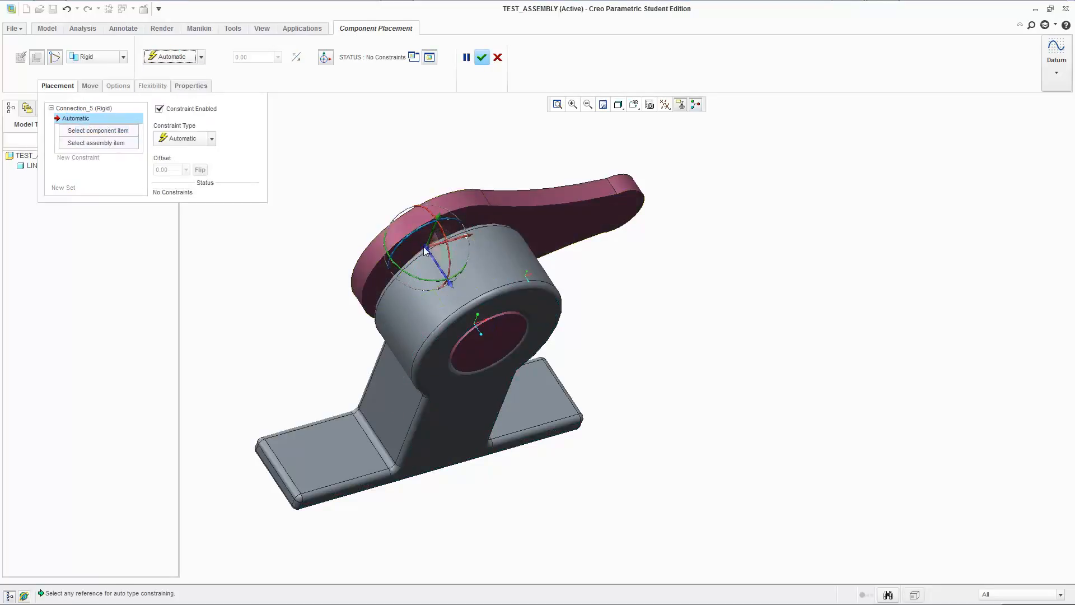
drag(427, 246, 426, 245)
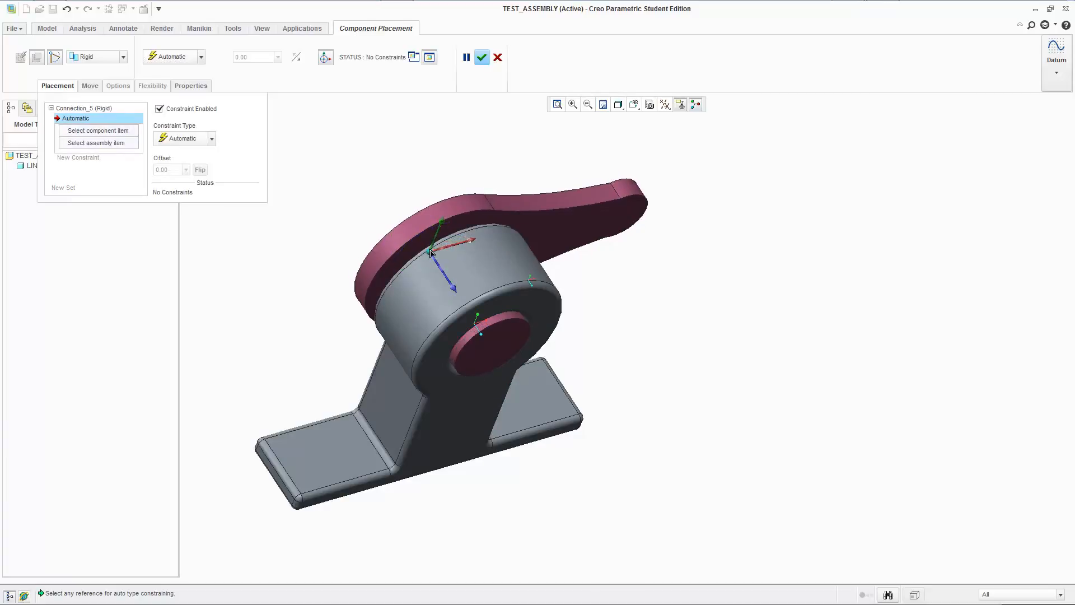
click(201, 56)
click(179, 181)
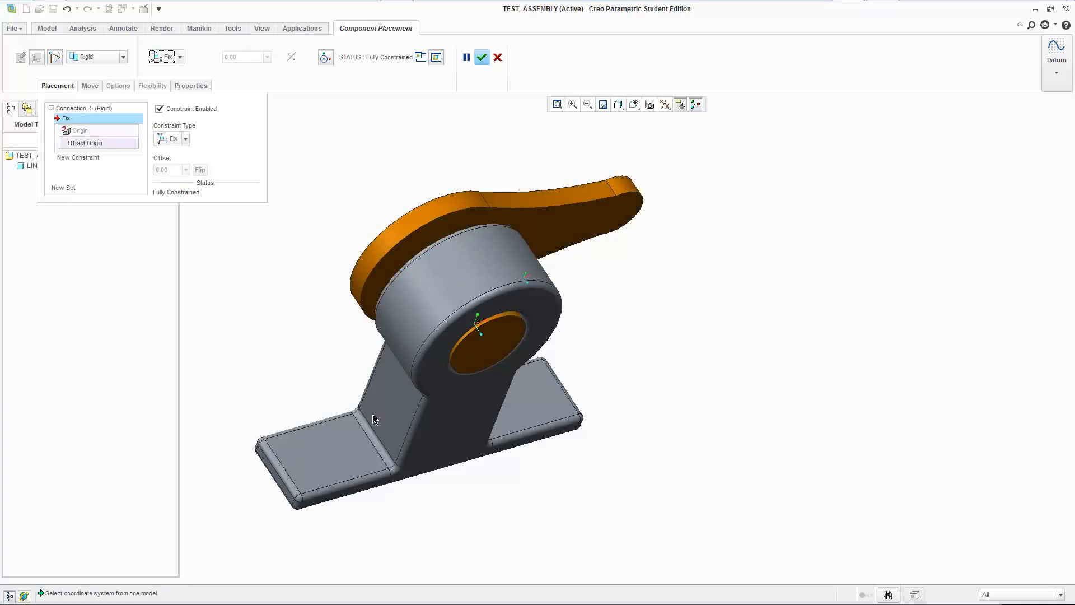
click(481, 57)
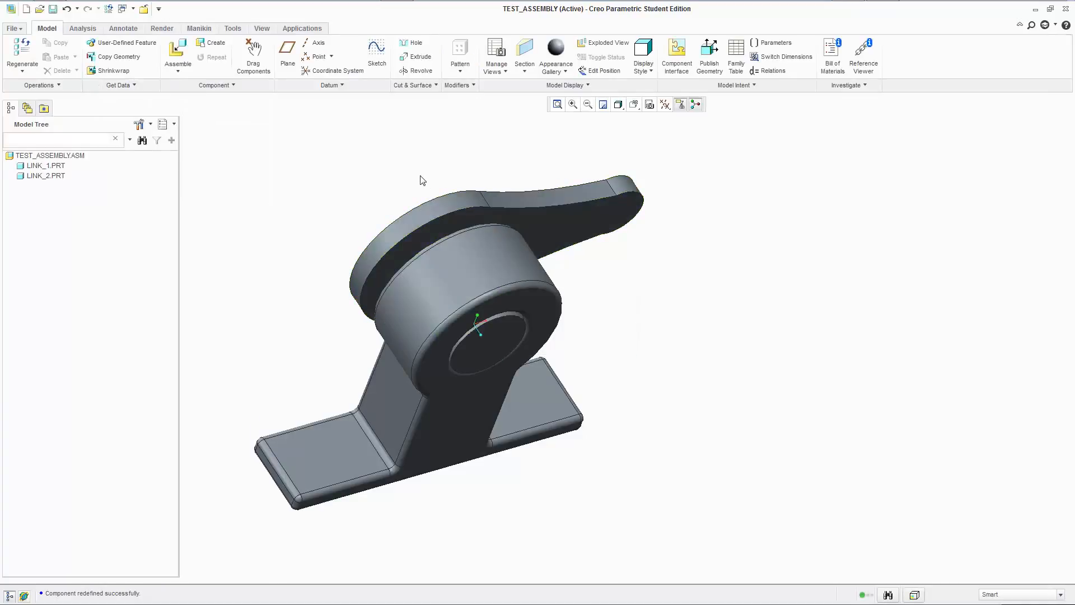
Try to move link_2 by its arm to test the fixed placement, and view the assembly from the front.
ctrl+alt+drag(506, 205, 343, 206)
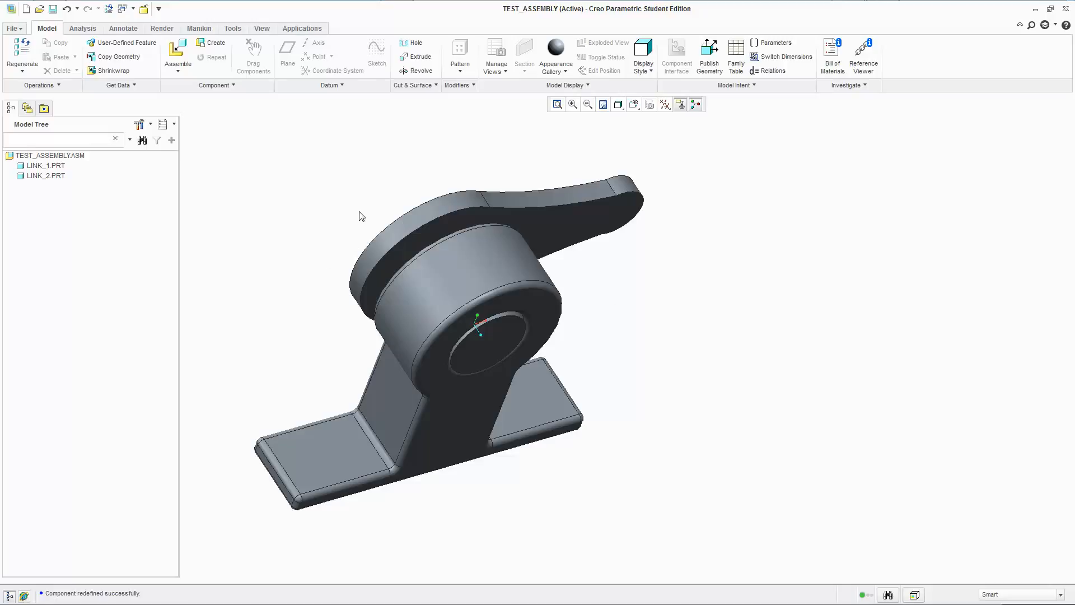
middle_drag(653, 358, 588, 328)
click(302, 28)
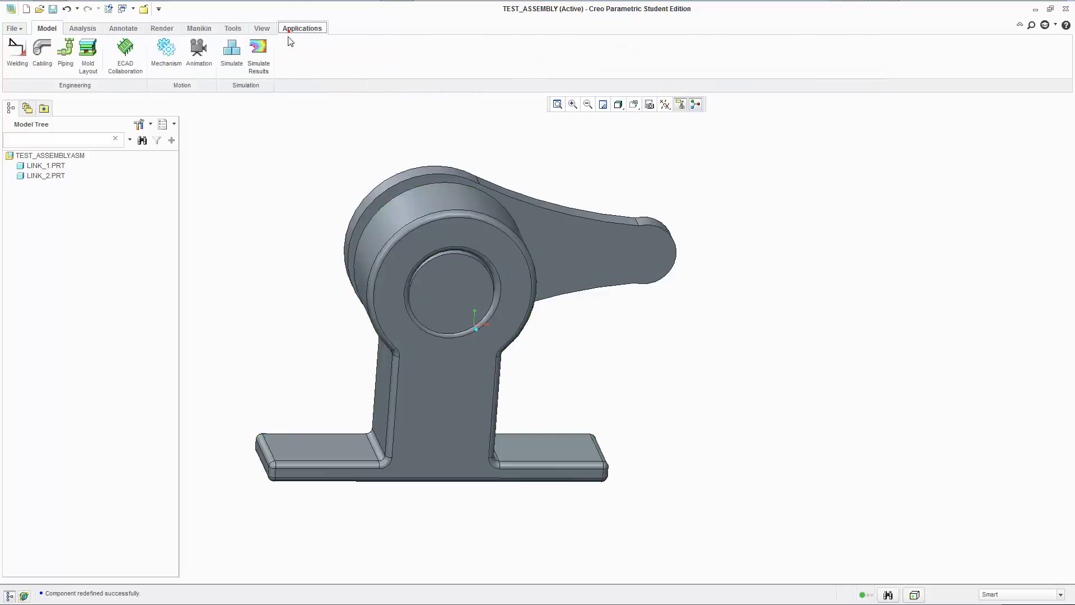
click(82, 28)
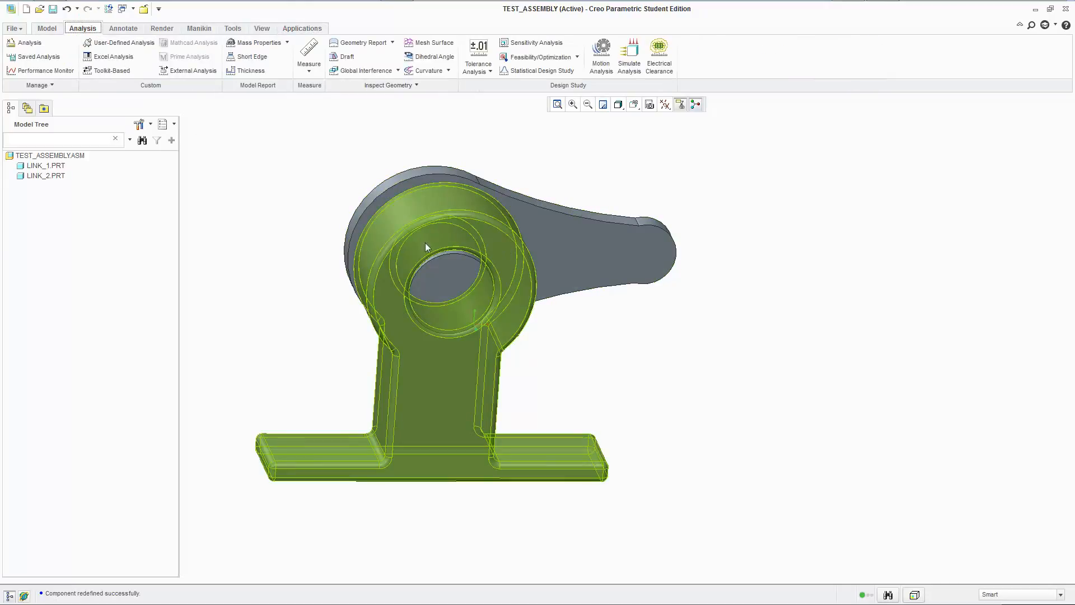
Reopen link_2's placement definition and delete its Fix constraint.
click(46, 175)
right_click(46, 175)
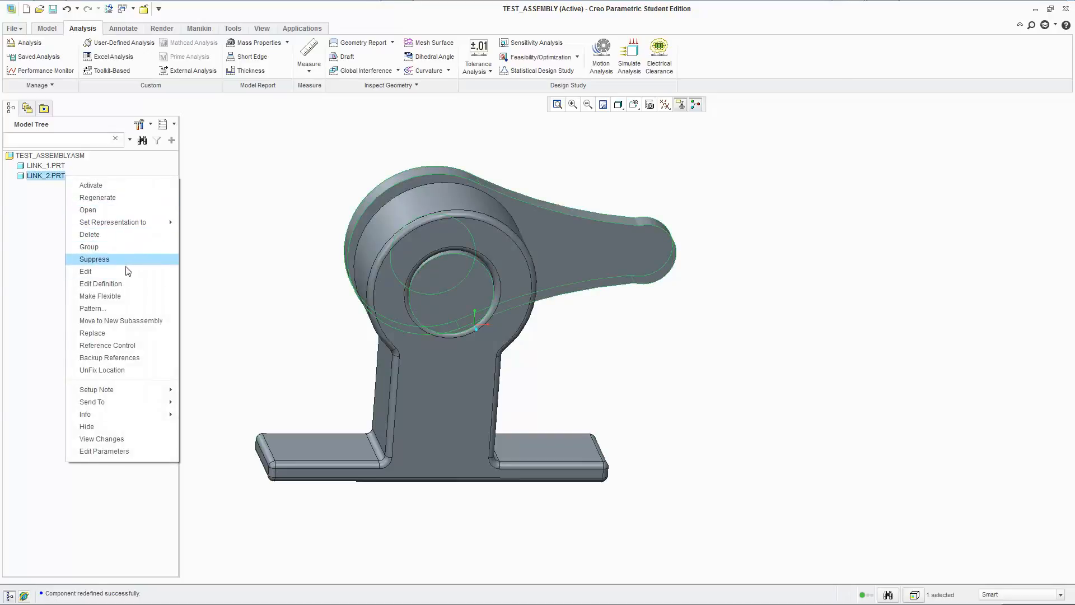
click(100, 283)
middle_drag(298, 213, 314, 218)
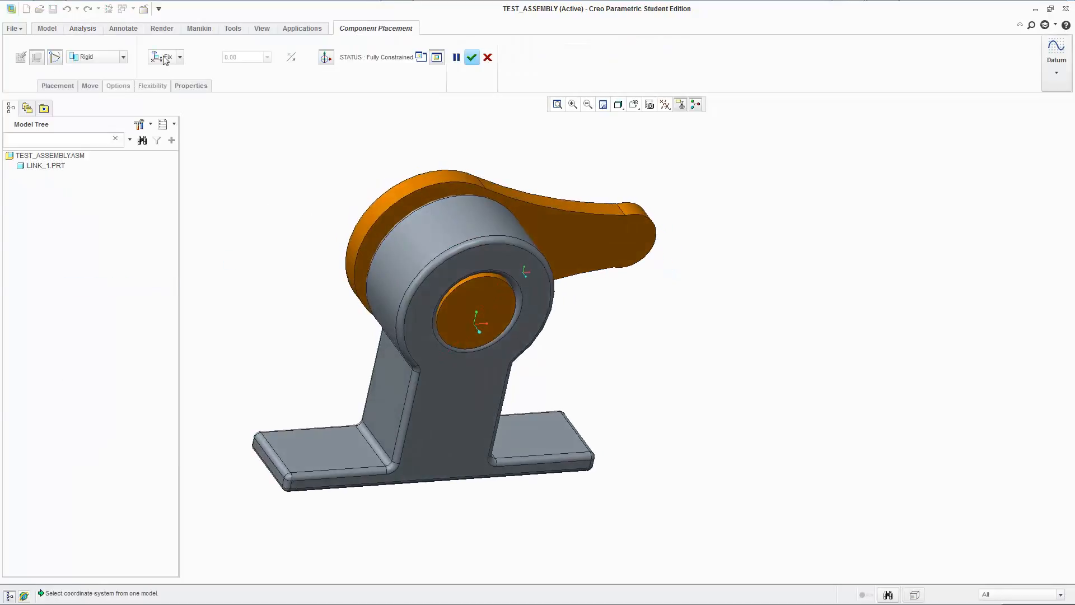
click(104, 59)
click(90, 76)
click(59, 86)
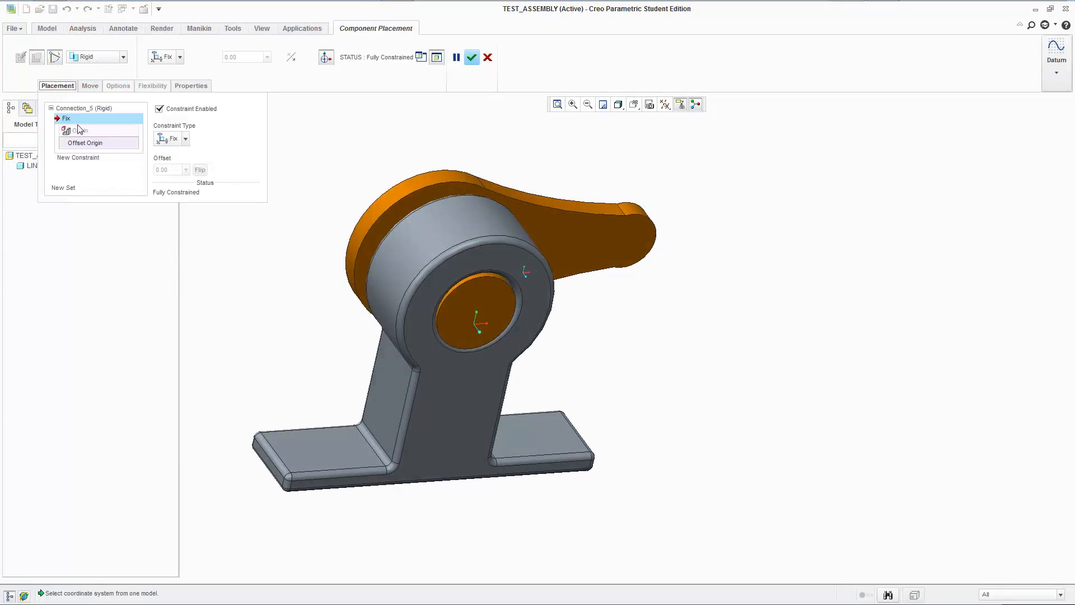
right_click(75, 119)
click(92, 132)
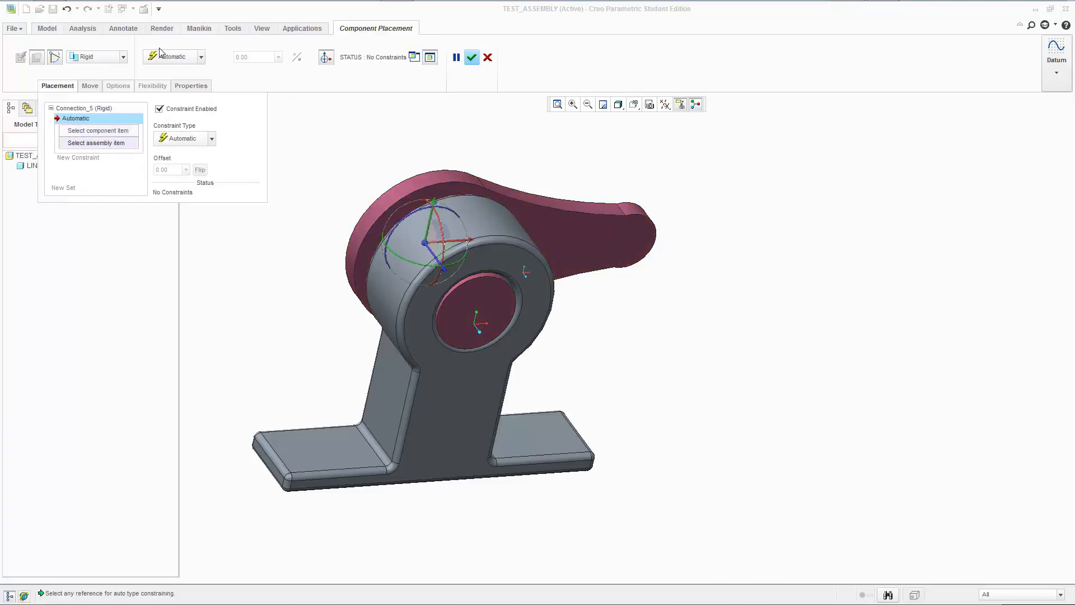
Change link_2's connection type to Cylinder, display the axes, and align link_2's pin axis with link_1's hole axis.
click(100, 58)
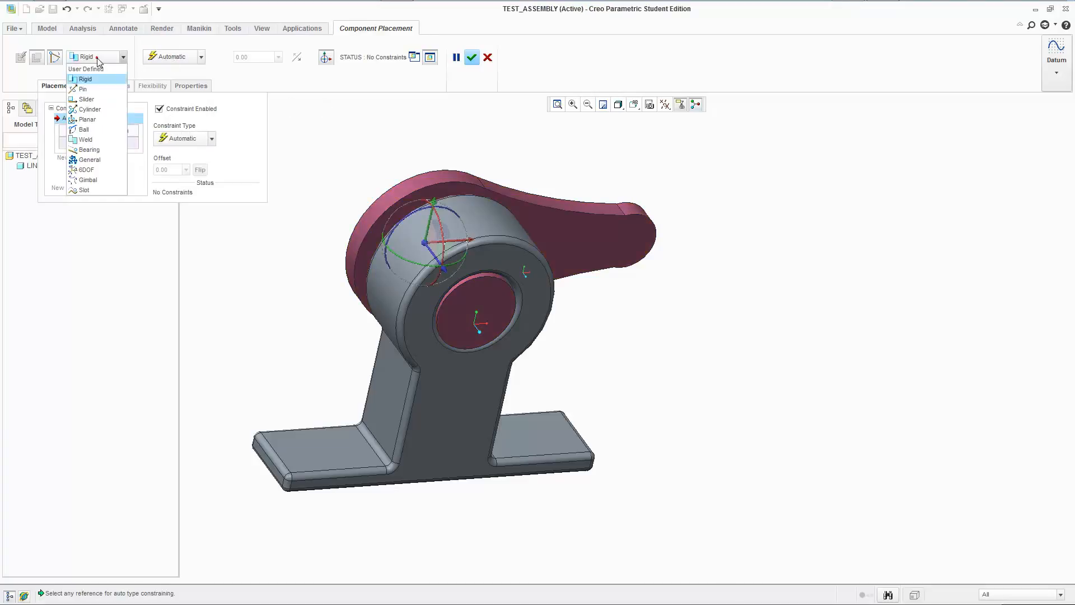
click(90, 109)
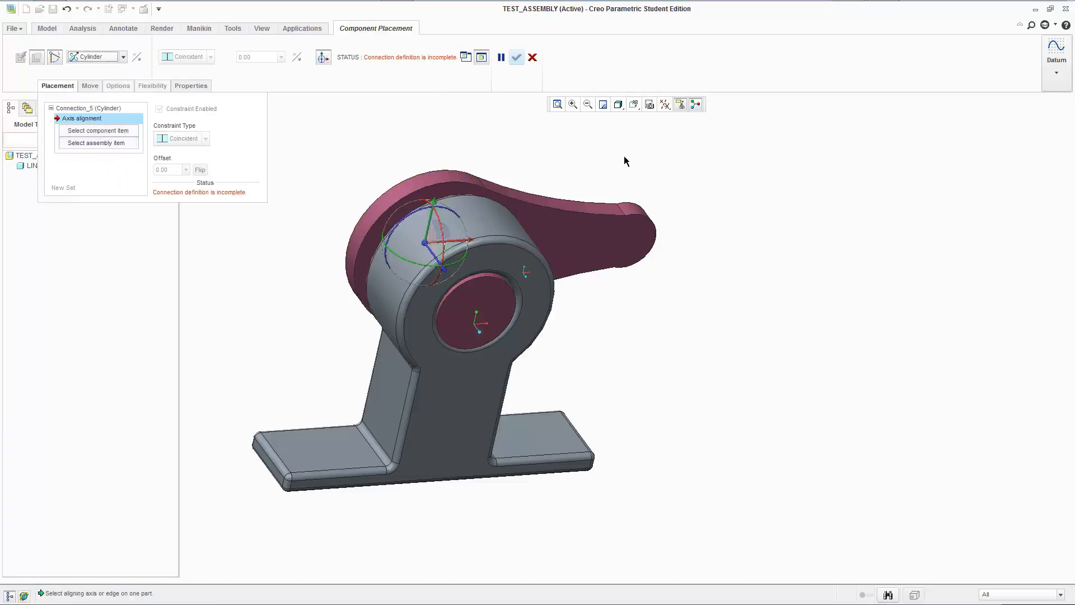
click(665, 105)
click(665, 138)
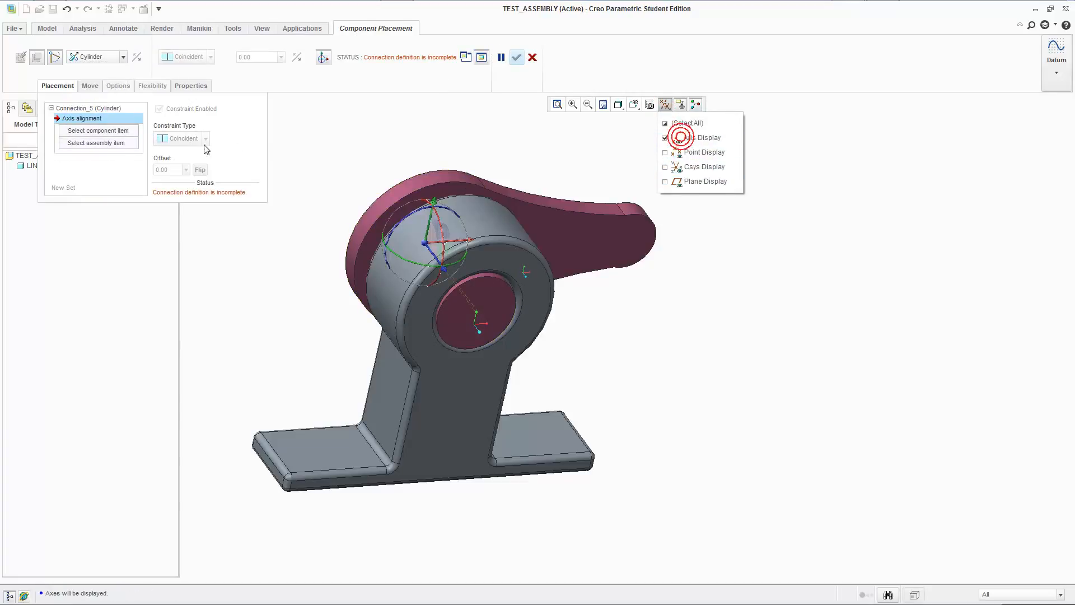
click(471, 140)
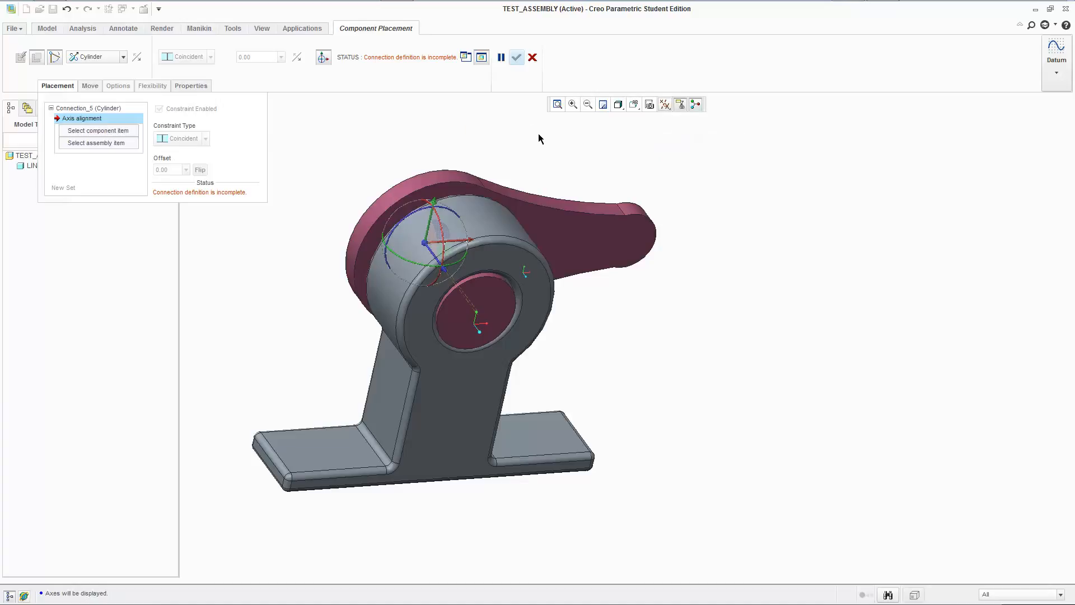
click(468, 307)
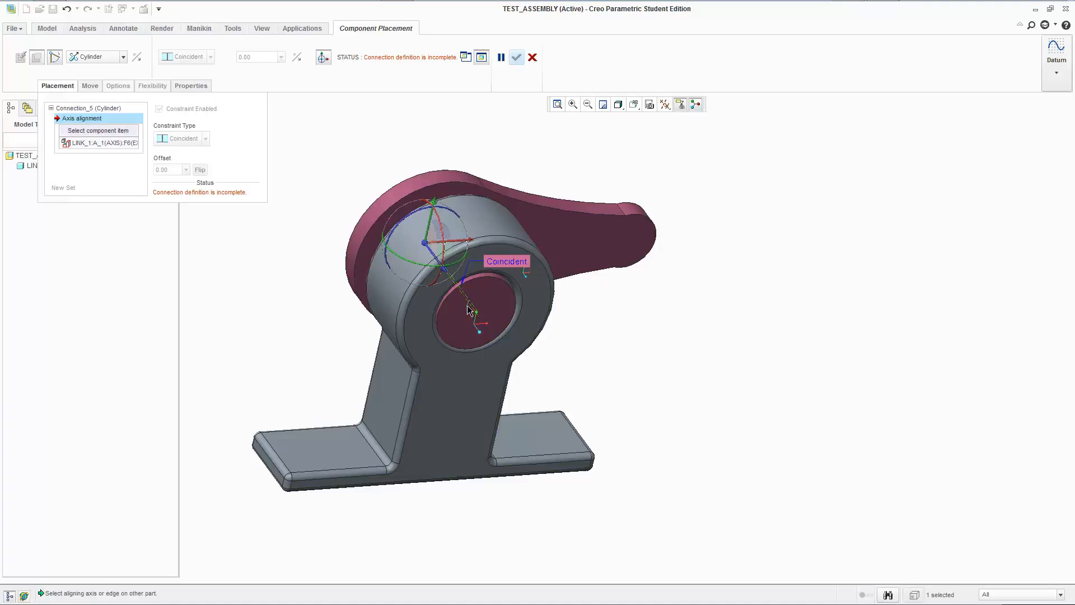
click(470, 309)
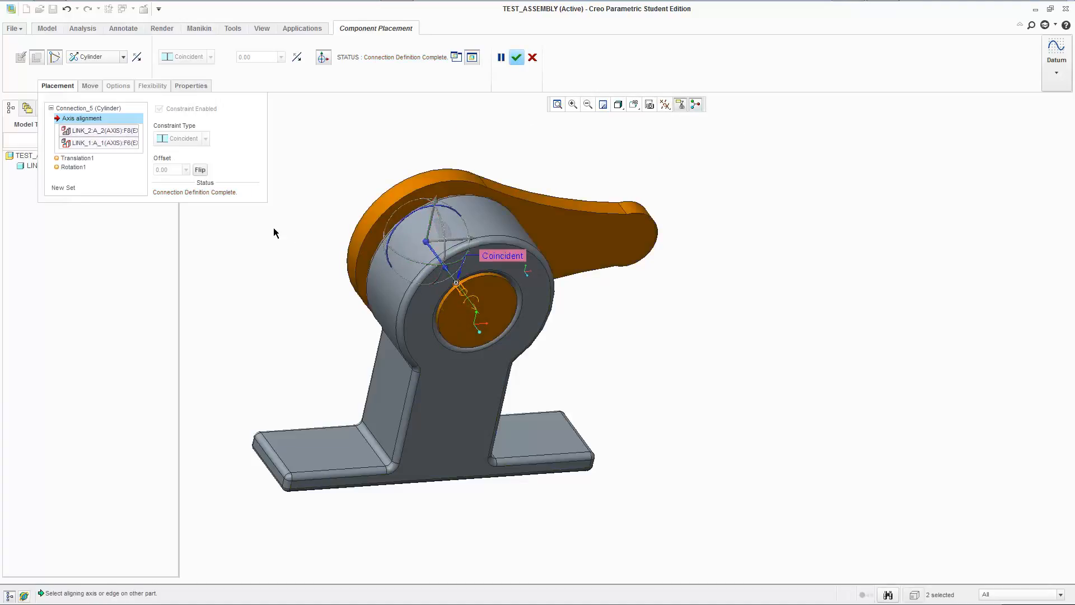
Set the cylinder's translation axis zero references to link_1's front face and the end face of link_2's pin.
click(107, 159)
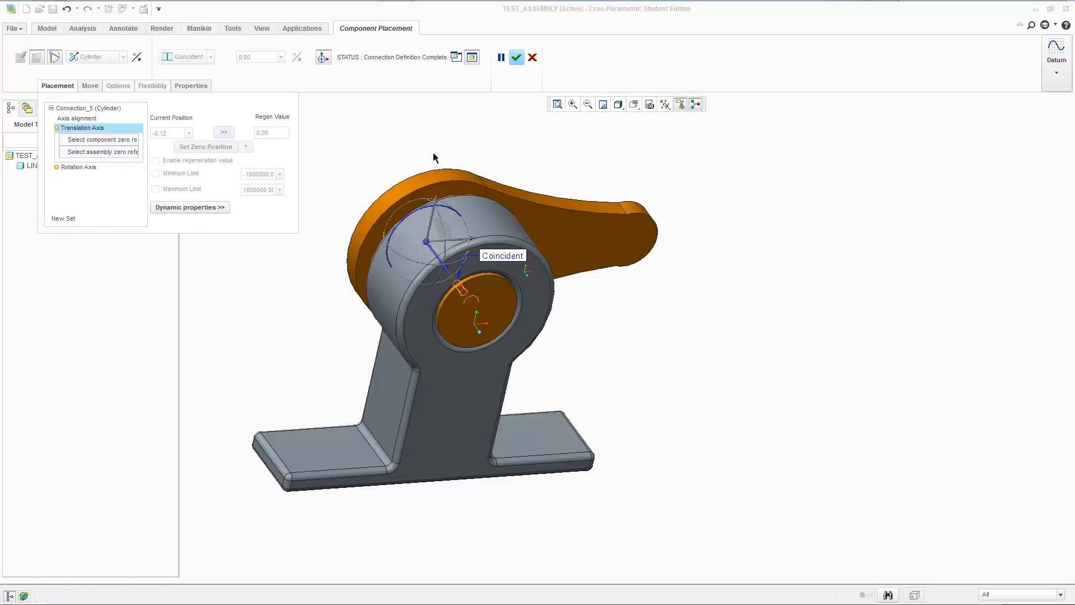
click(517, 264)
middle_drag(596, 130, 600, 174)
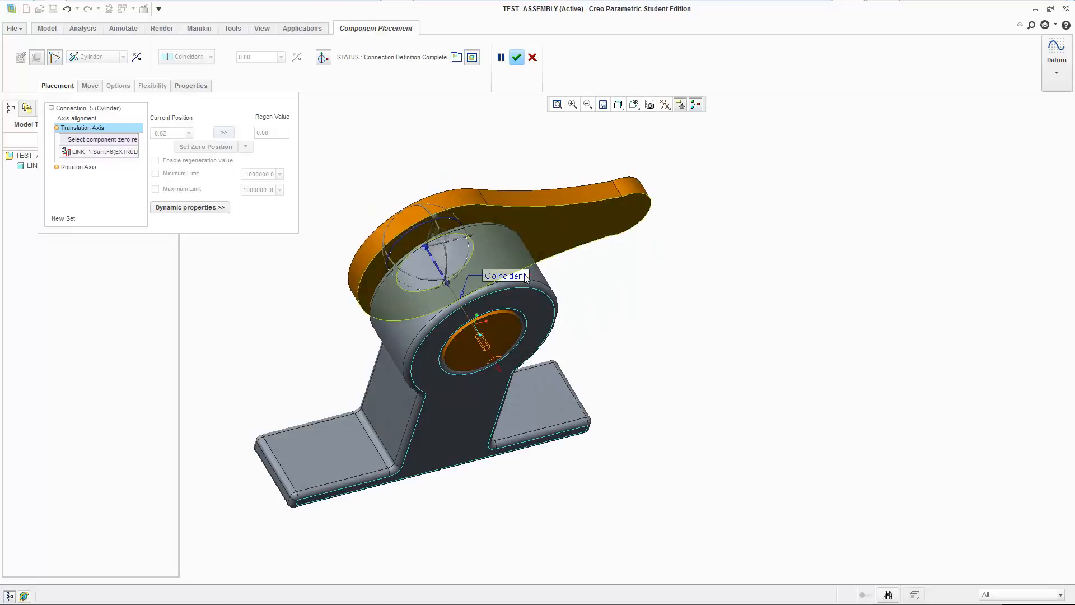
click(470, 380)
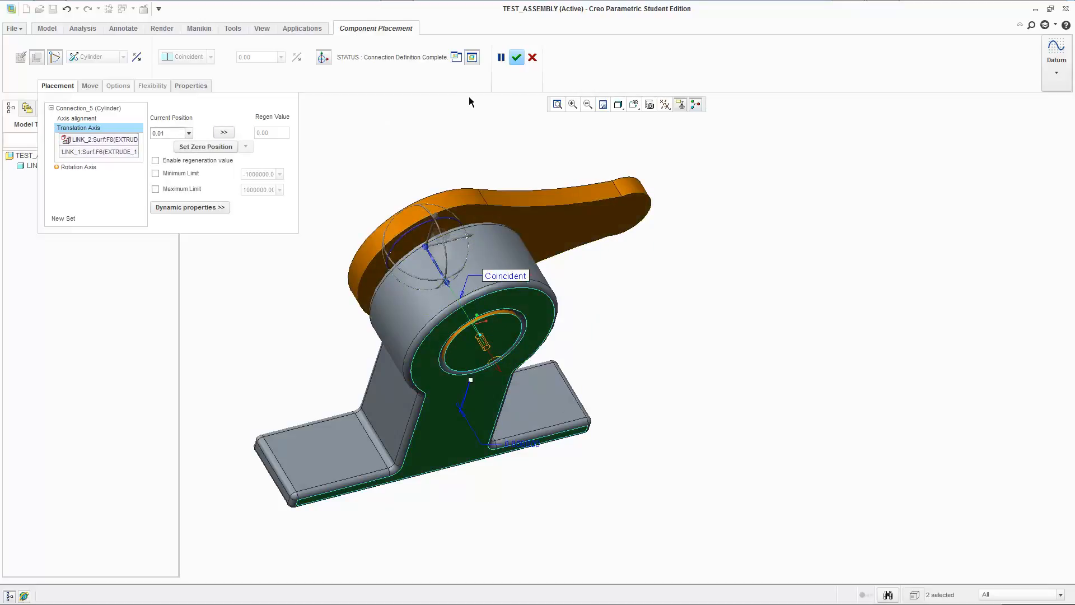
Enable the minimum and maximum limits on the cylinder's translation axis, setting the minimum to 0, and accept link_2's placement.
click(73, 118)
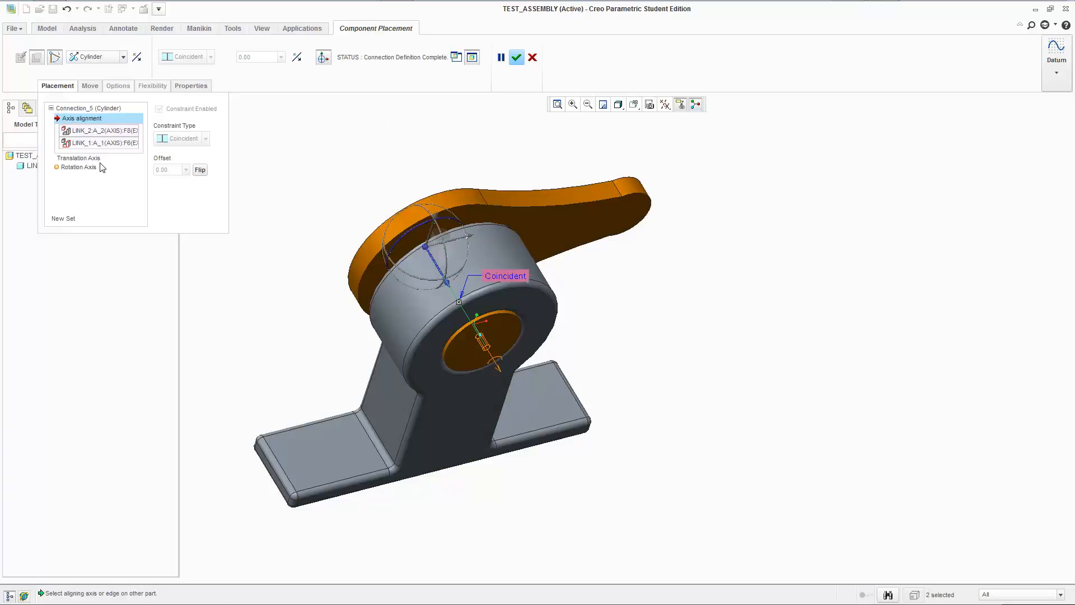
click(93, 158)
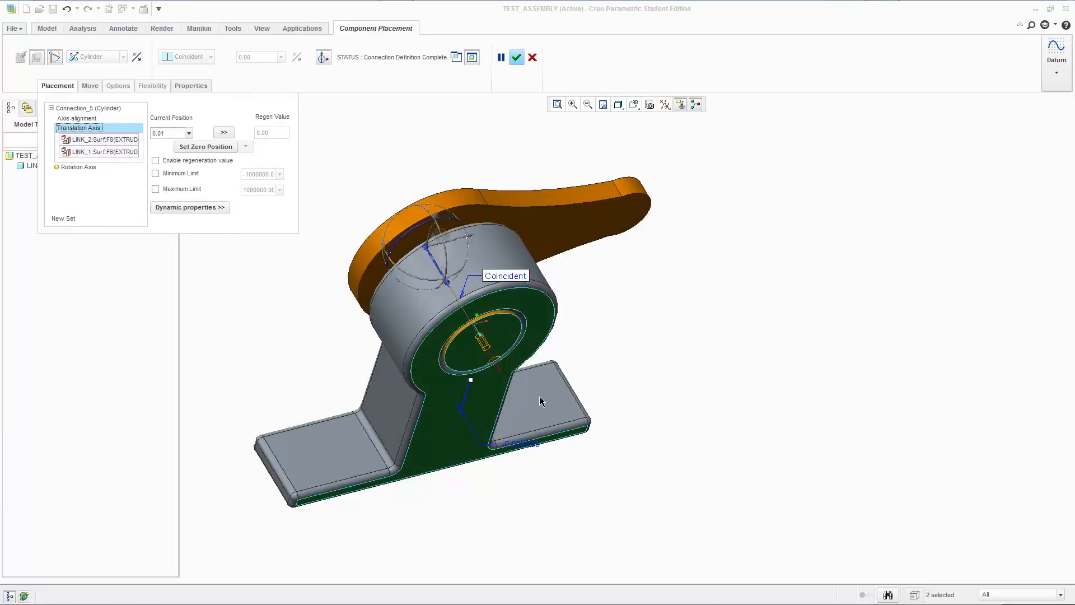
click(190, 174)
double_click(270, 175)
text(0)
click(196, 188)
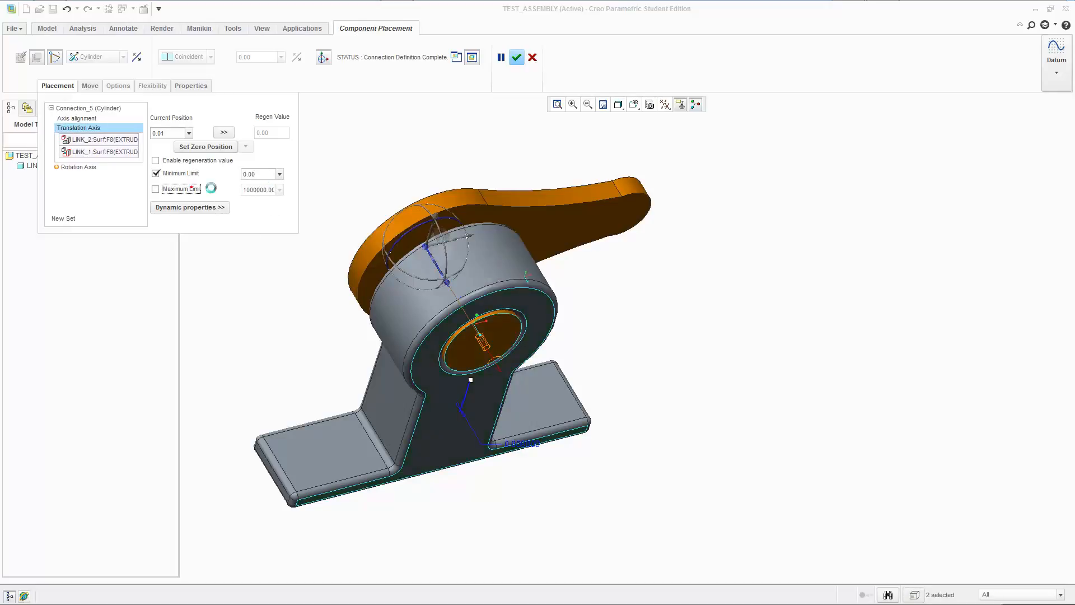
double_click(259, 190)
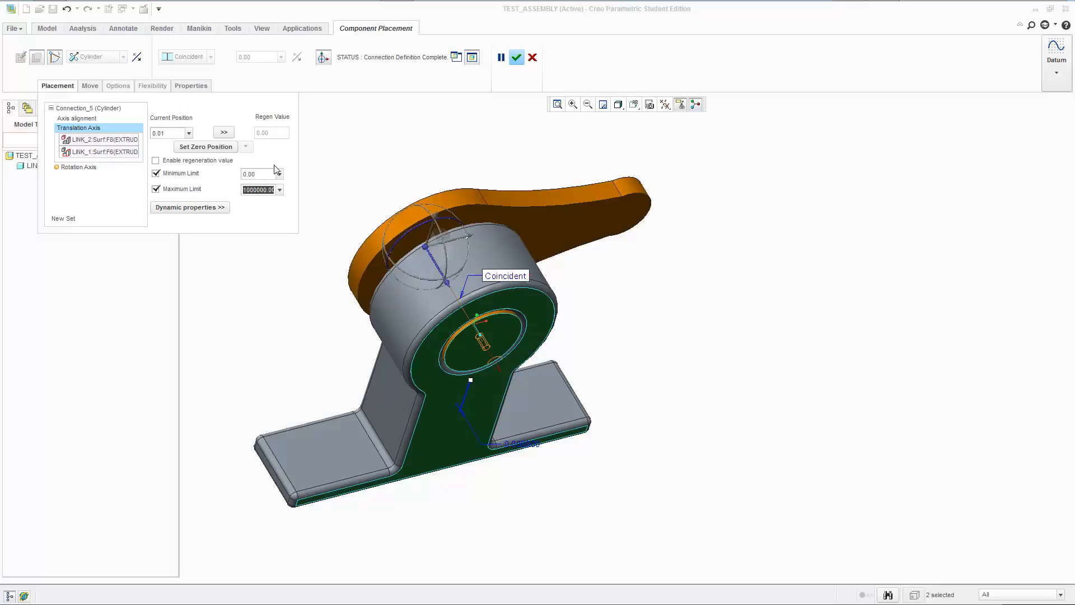
text(0.25)
click(516, 58)
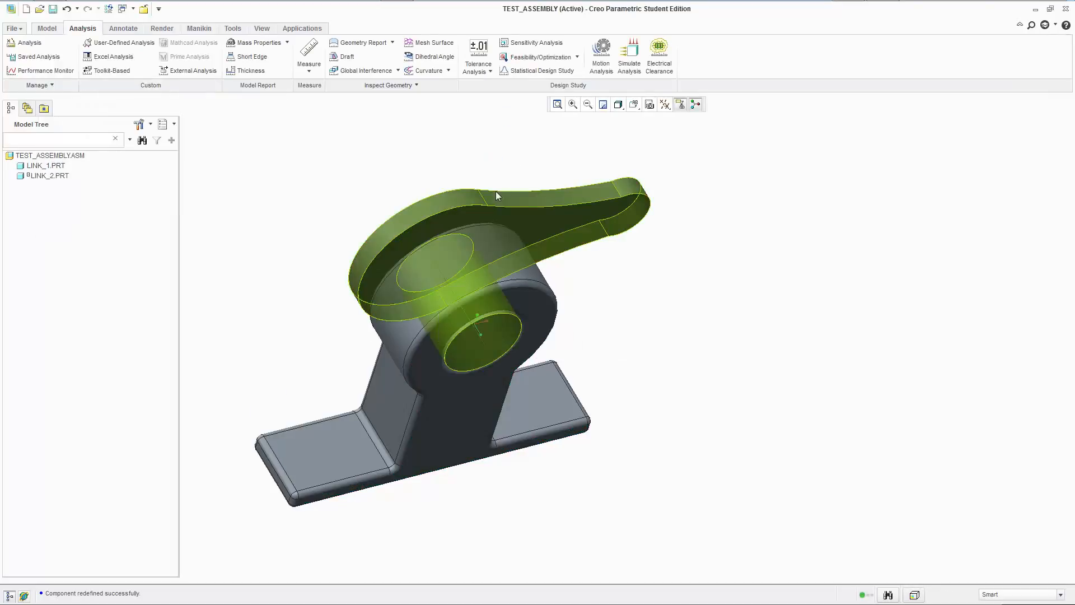
Move link_2 along and around its pin axis to test the limited cylinder motion from several viewing angles.
middle_drag(629, 242, 669, 324)
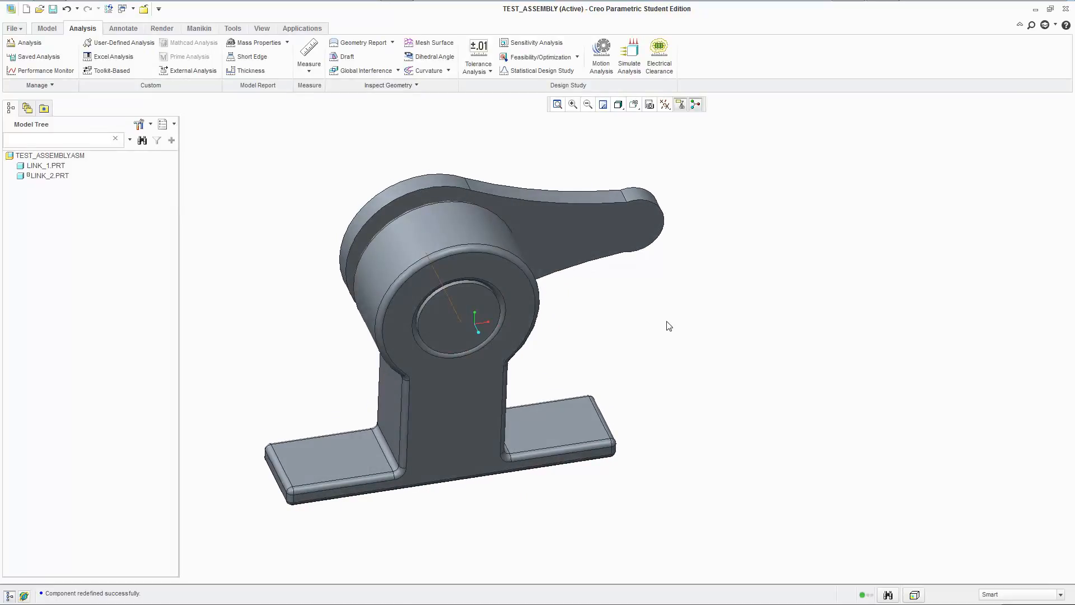
ctrl+alt+drag(610, 213, 472, 124)
middle_drag(607, 220, 657, 243)
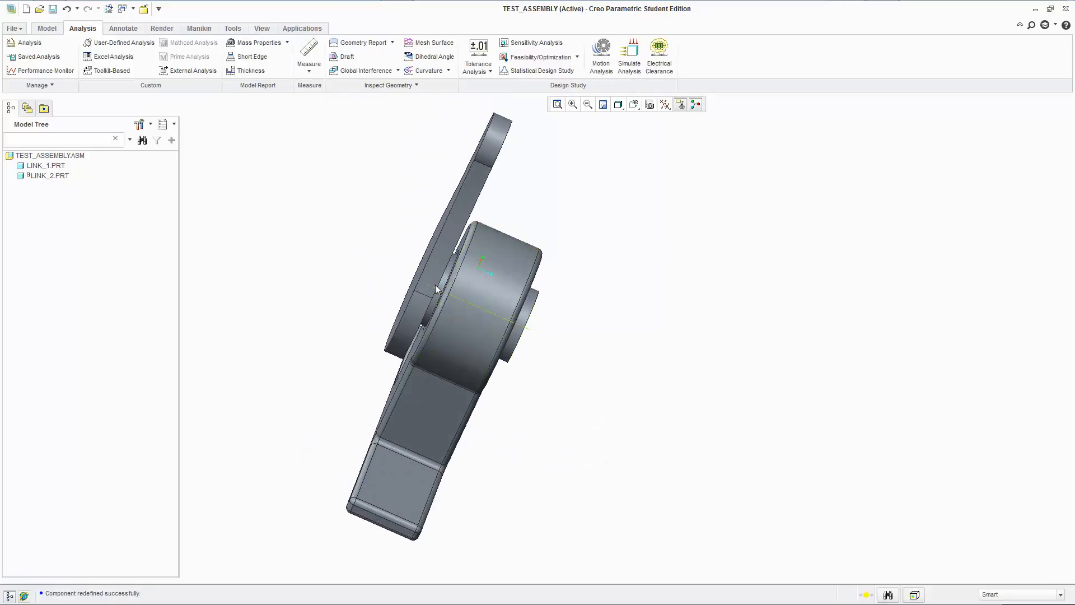
mouse_move(415, 276)
ctrl+alt+mouse_down()
mouse_move(455, 294)
mouse_move(411, 269)
mouse_move(428, 289)
mouse_move(413, 283)
ctrl+alt+mouse_up()
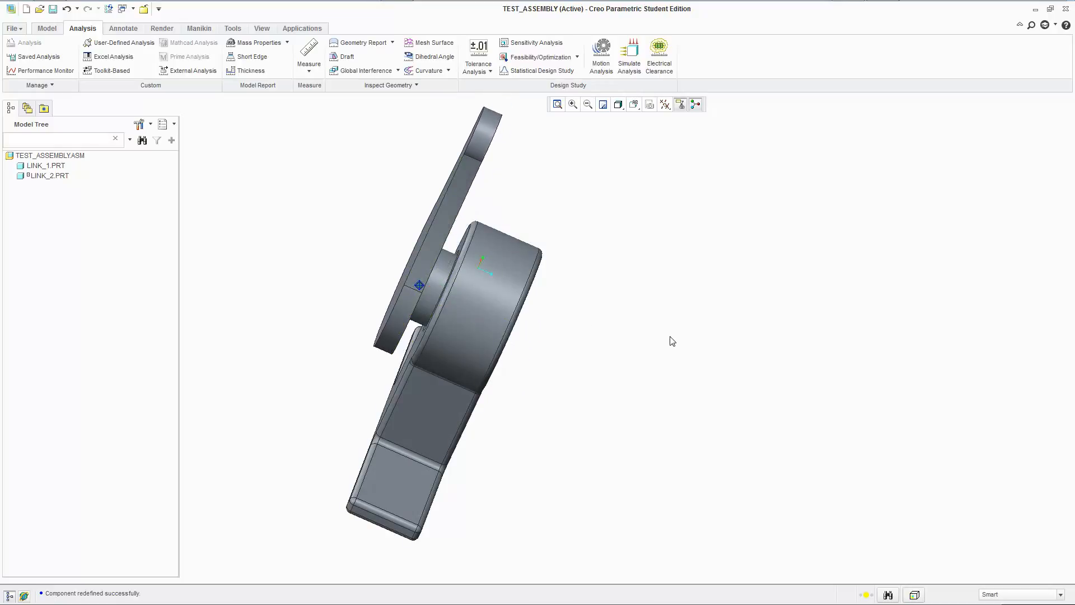
mouse_move(641, 313)
middle_down()
mouse_move(641, 293)
mouse_move(636, 319)
middle_up()
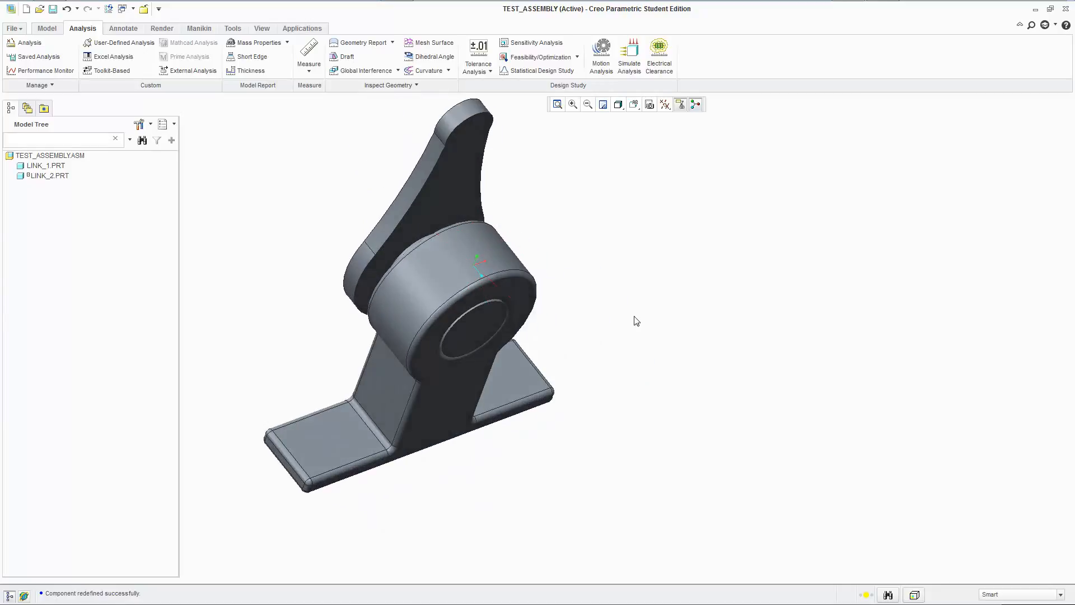
mouse_move(460, 186)
ctrl+alt+mouse_down()
mouse_move(639, 223)
mouse_move(425, 123)
mouse_move(292, 364)
mouse_move(550, 167)
mouse_move(475, 393)
mouse_move(291, 205)
mouse_move(434, 437)
mouse_move(344, 208)
mouse_move(310, 284)
mouse_move(643, 238)
mouse_move(383, 270)
mouse_move(418, 234)
mouse_move(377, 226)
mouse_move(359, 310)
mouse_move(516, 348)
mouse_move(518, 158)
mouse_move(240, 196)
mouse_move(489, 417)
mouse_move(384, 125)
mouse_move(348, 410)
mouse_move(477, 158)
mouse_move(270, 430)
ctrl+alt+mouse_up()
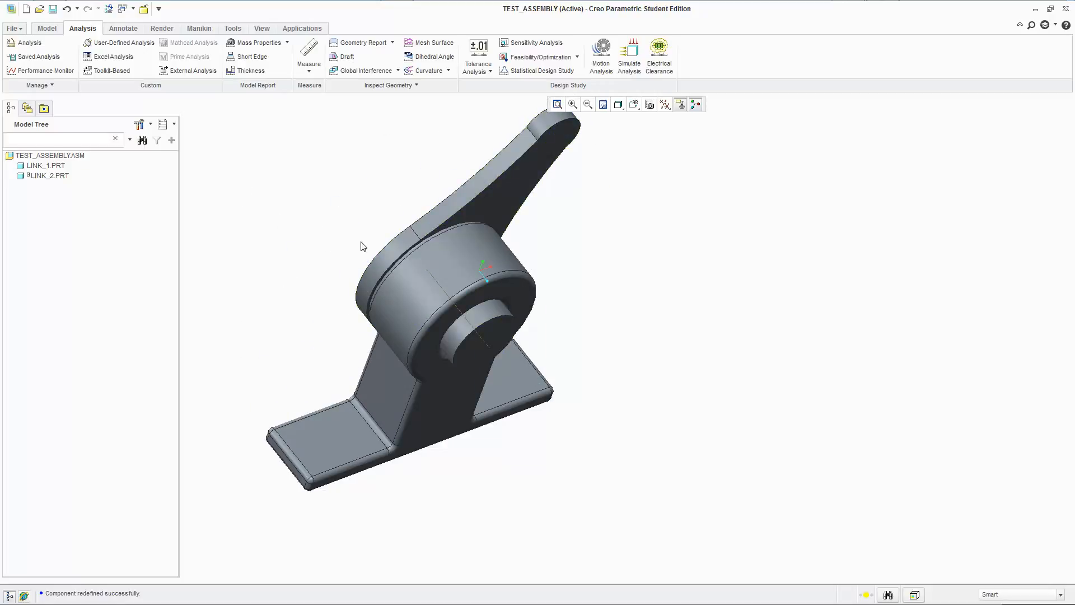
click(47, 29)
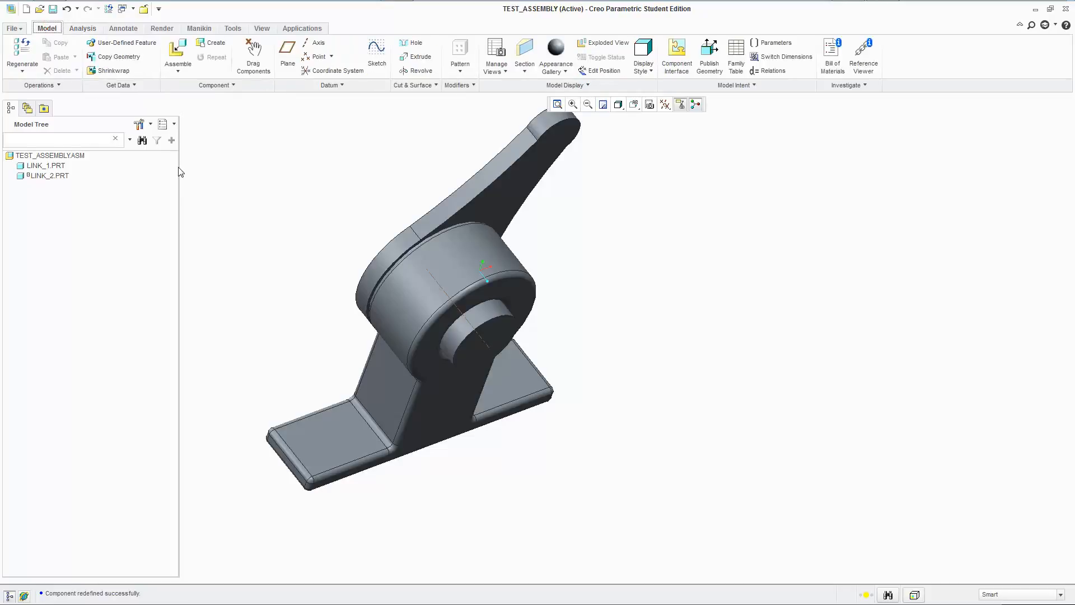
mouse_move(644, 392)
middle_down()
mouse_move(653, 395)
mouse_move(619, 351)
mouse_move(630, 373)
middle_up()
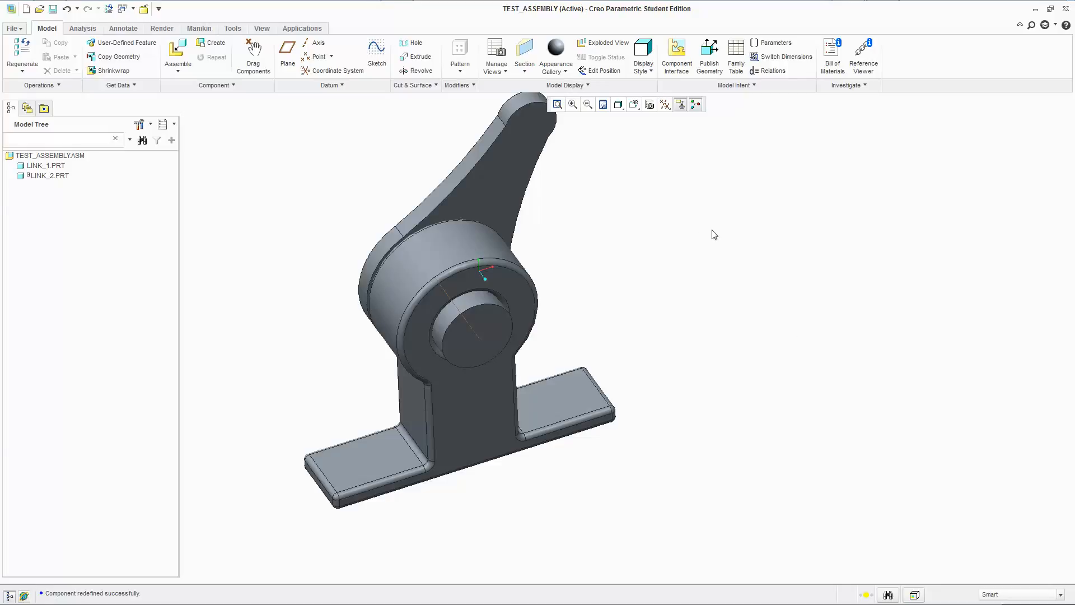
middle_drag(721, 247, 738, 261)
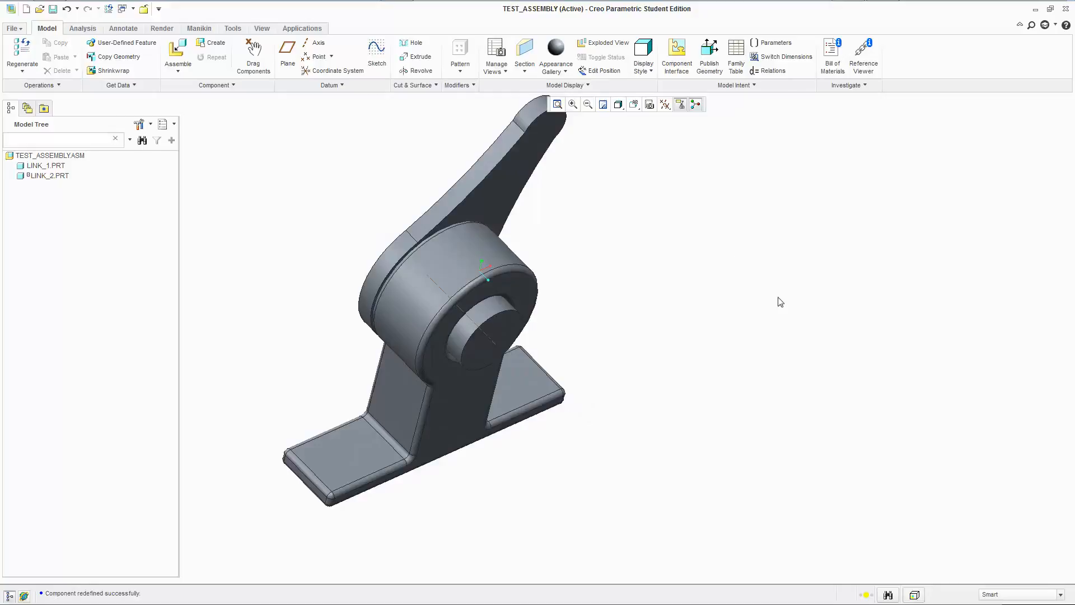